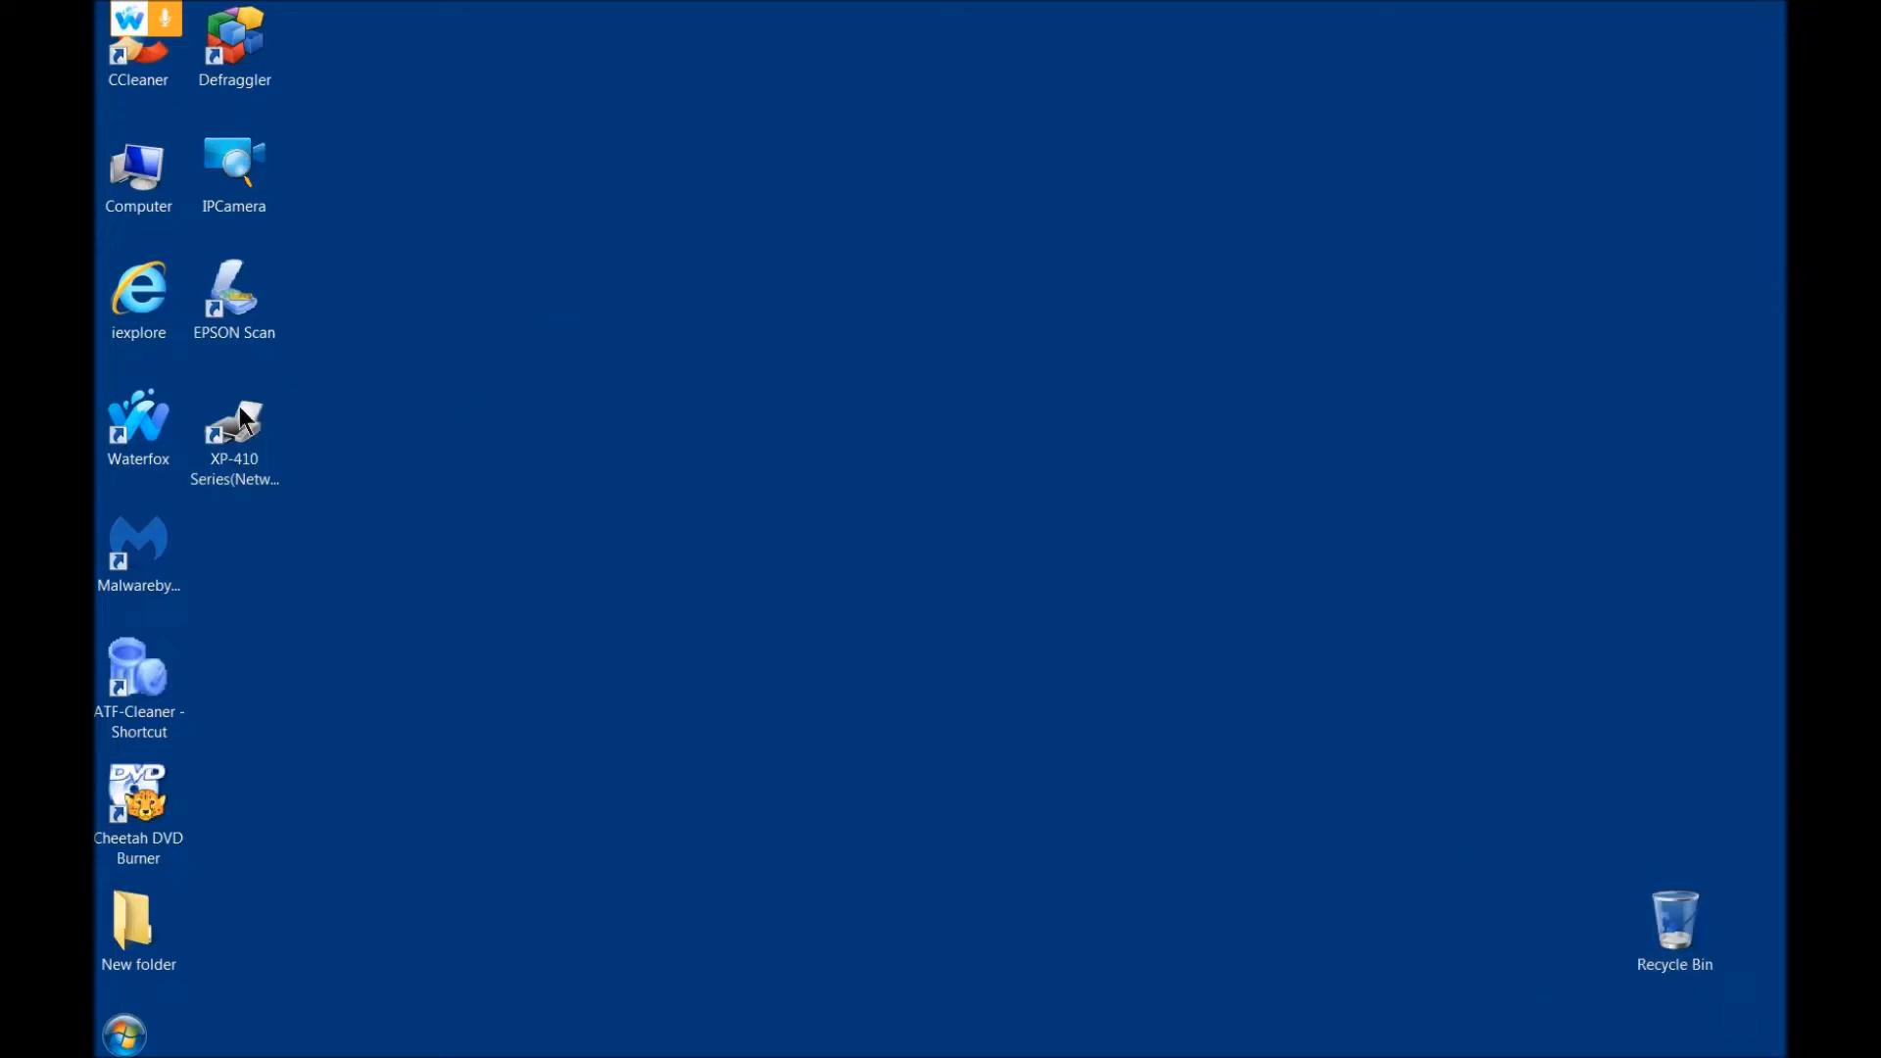
Step: View the properties of the XP-410 Series(Network) desktop shortcut and close them
{"action": "left_click", "coordinate": [265, 432]}
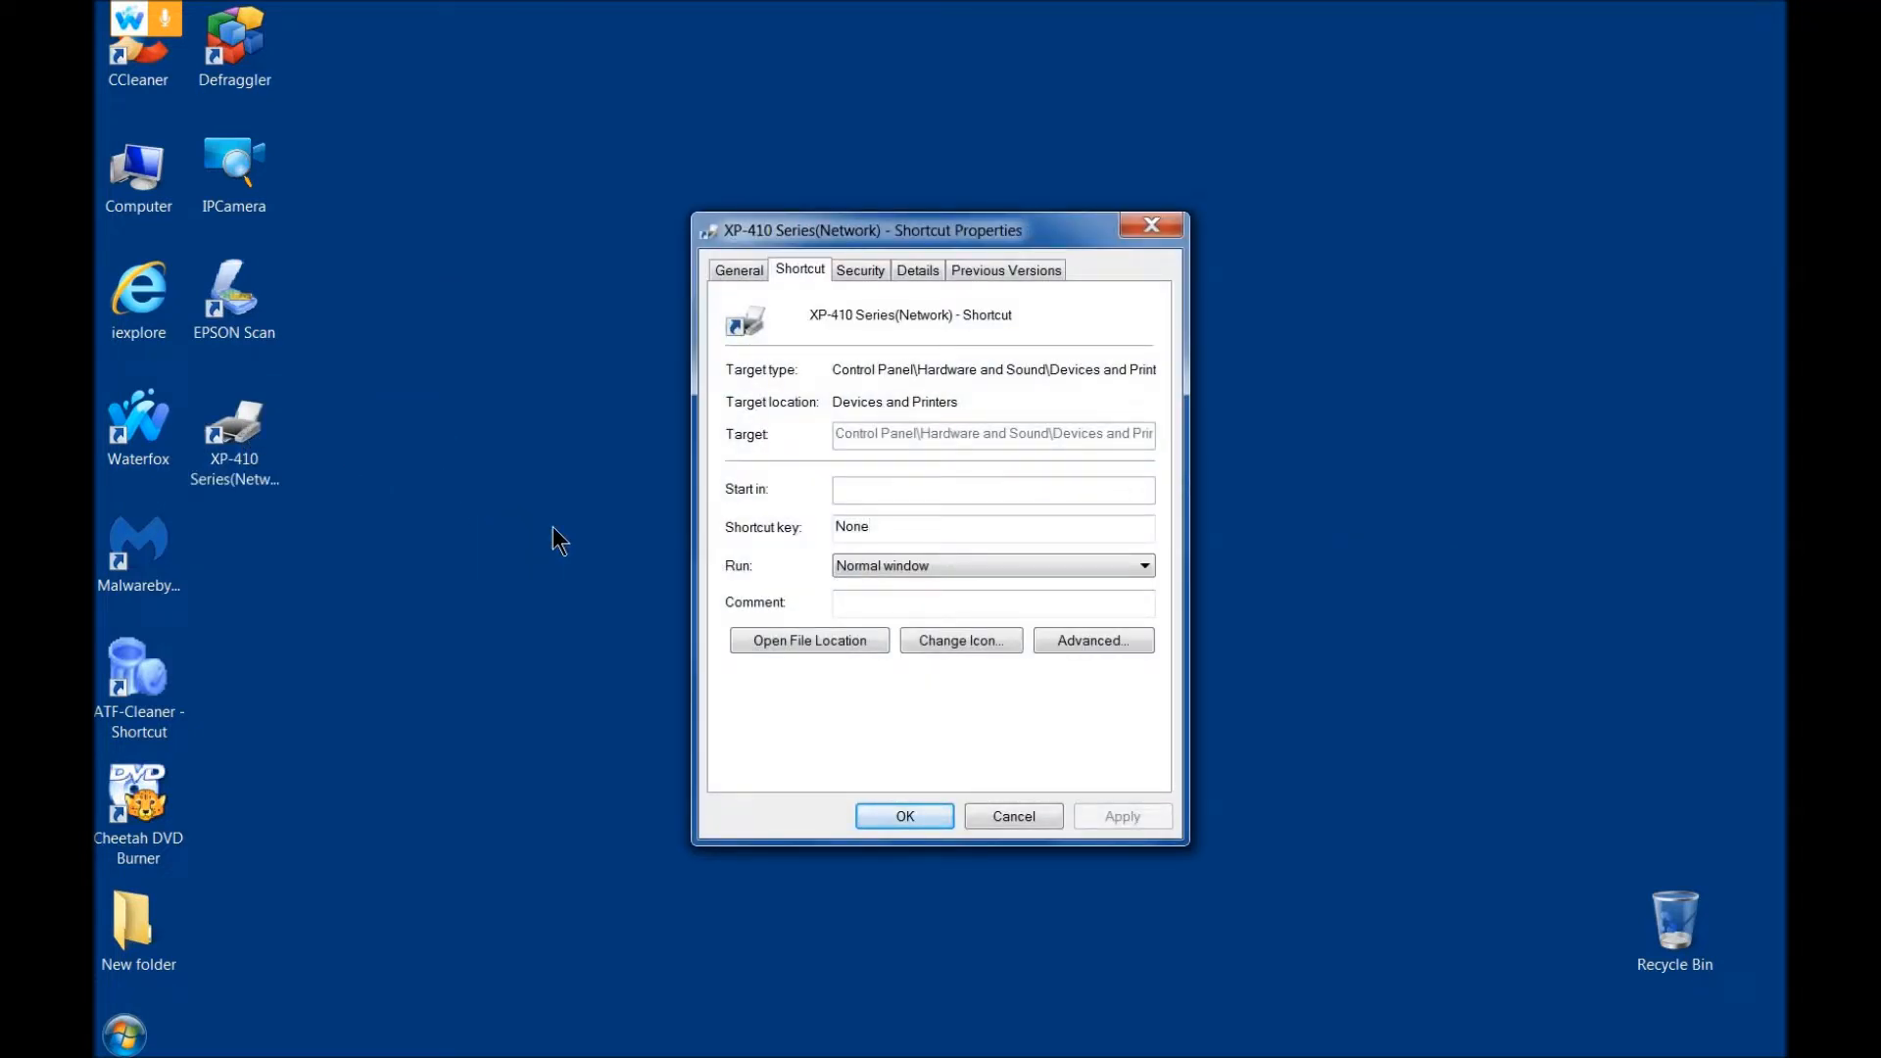
{"action": "left_click", "coordinate": [1153, 226]}
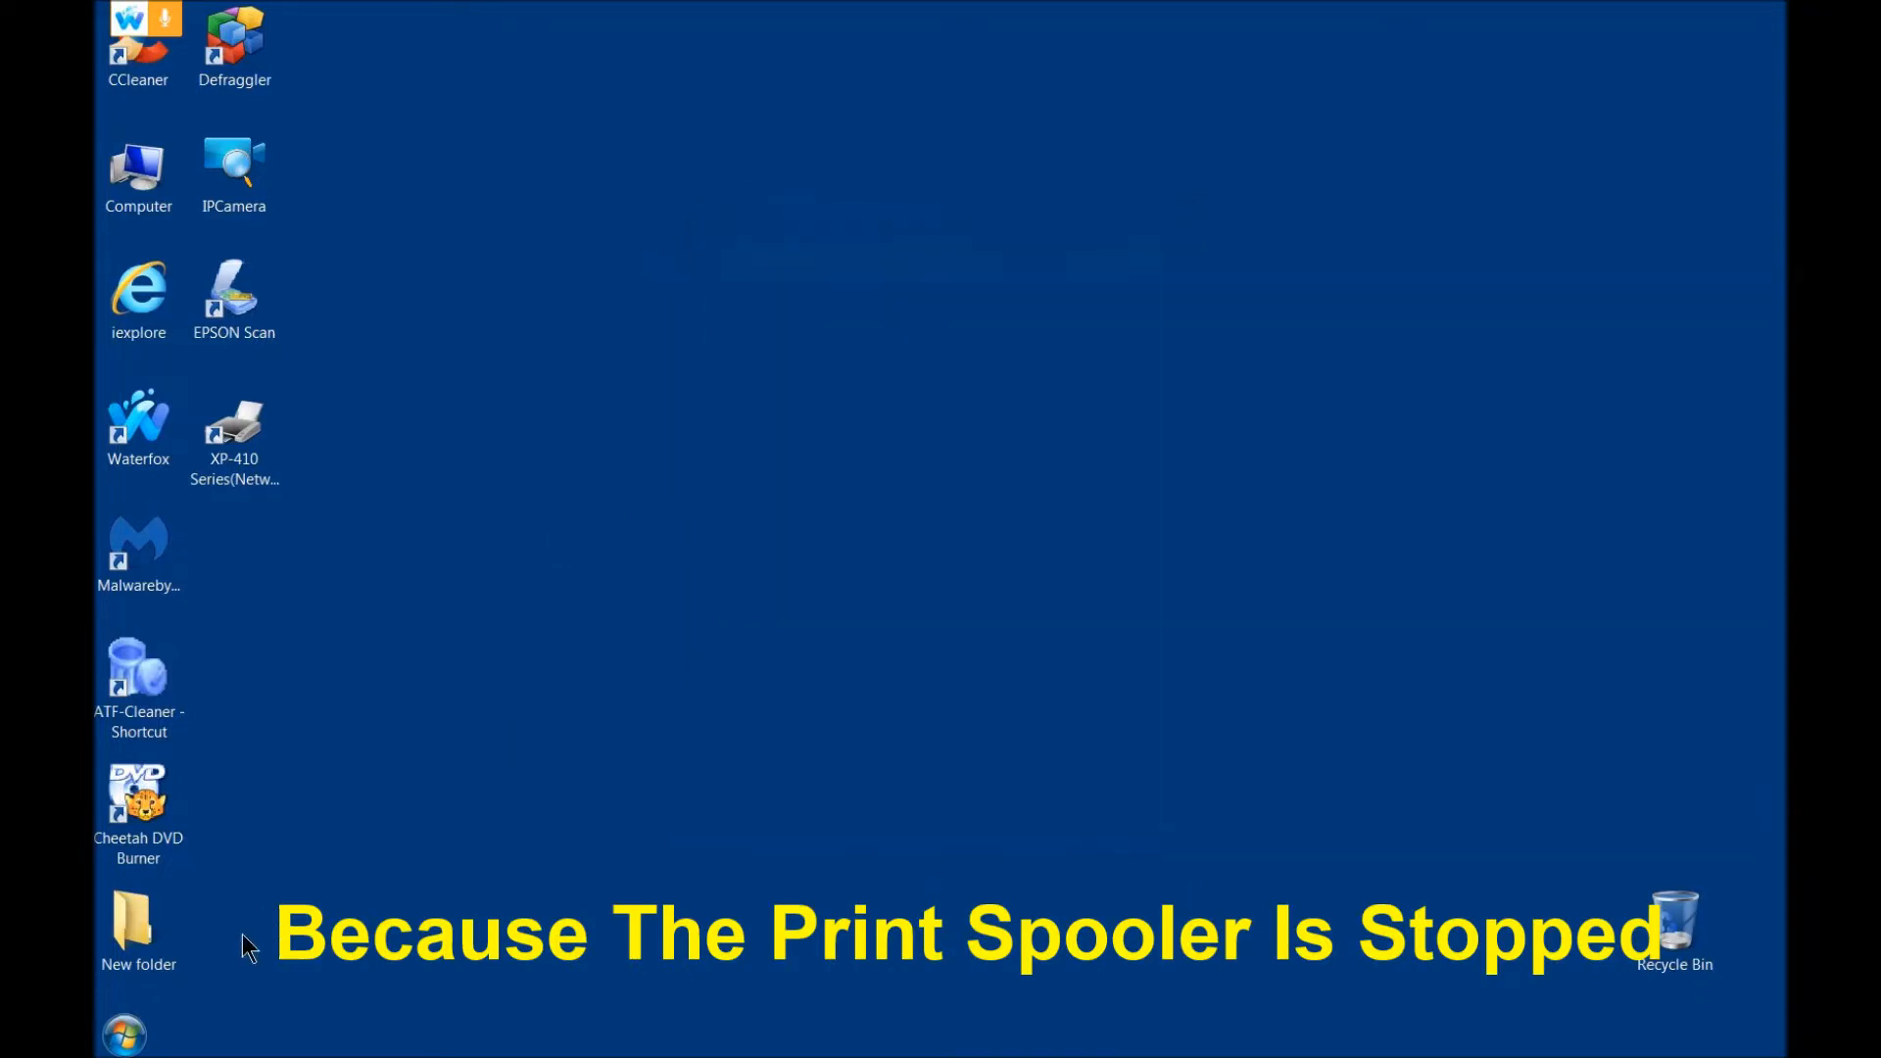
Step: Try to add a printer from Devices and Printers, dismiss the resulting dialog and close the window
{"action": "left_click", "coordinate": [124, 1034]}
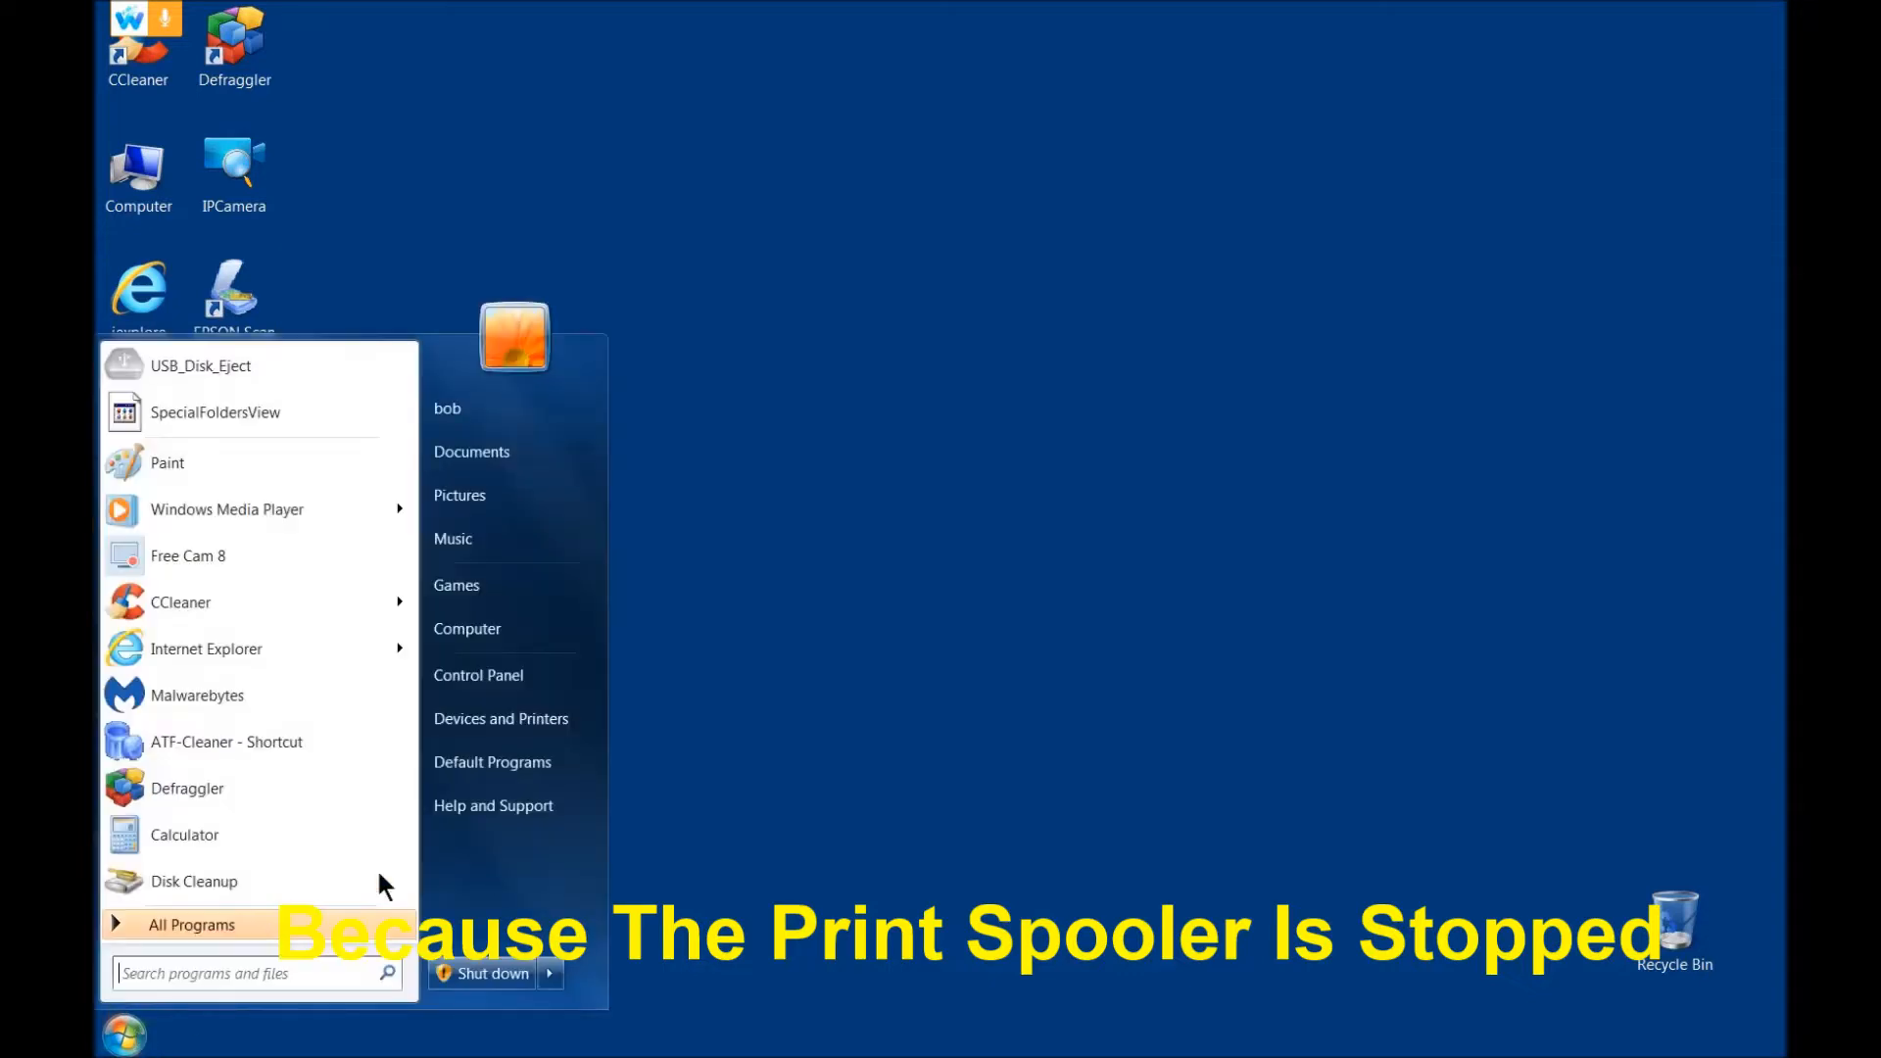
{"action": "left_click", "coordinate": [529, 721]}
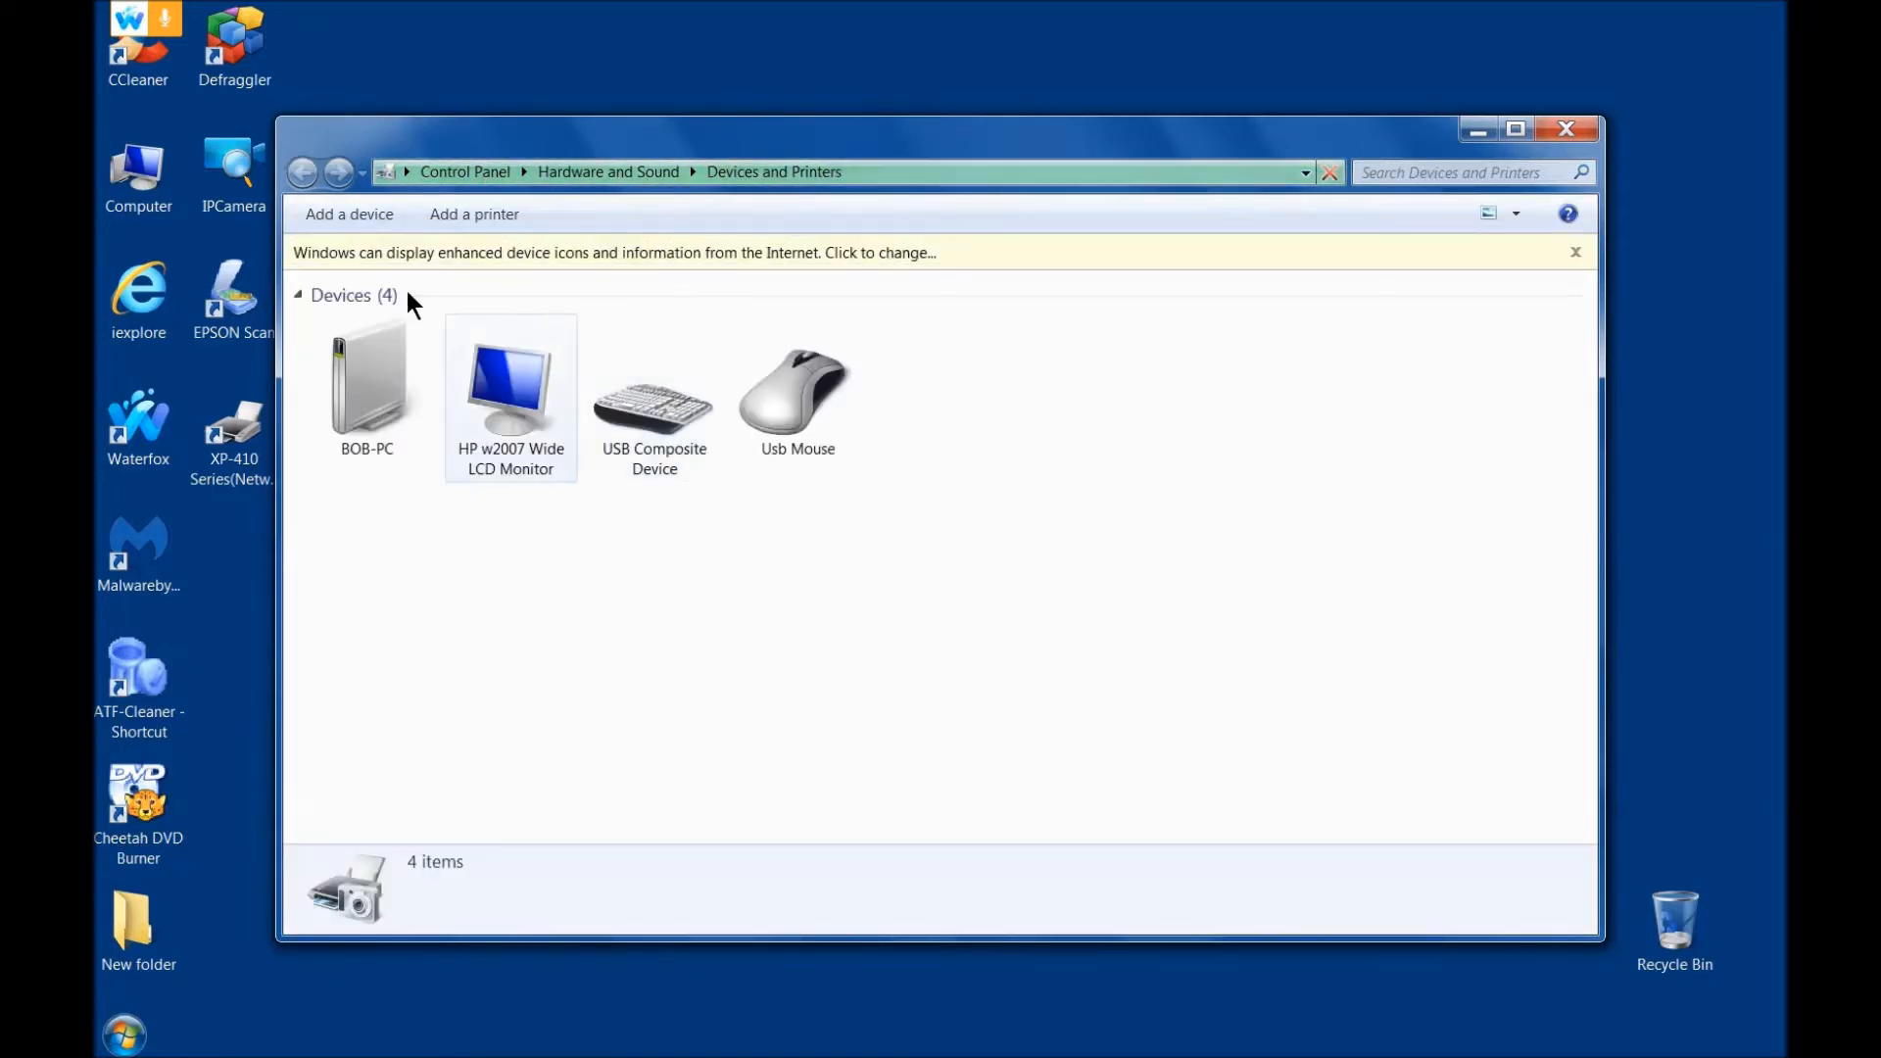
{"action": "left_click", "coordinate": [464, 215]}
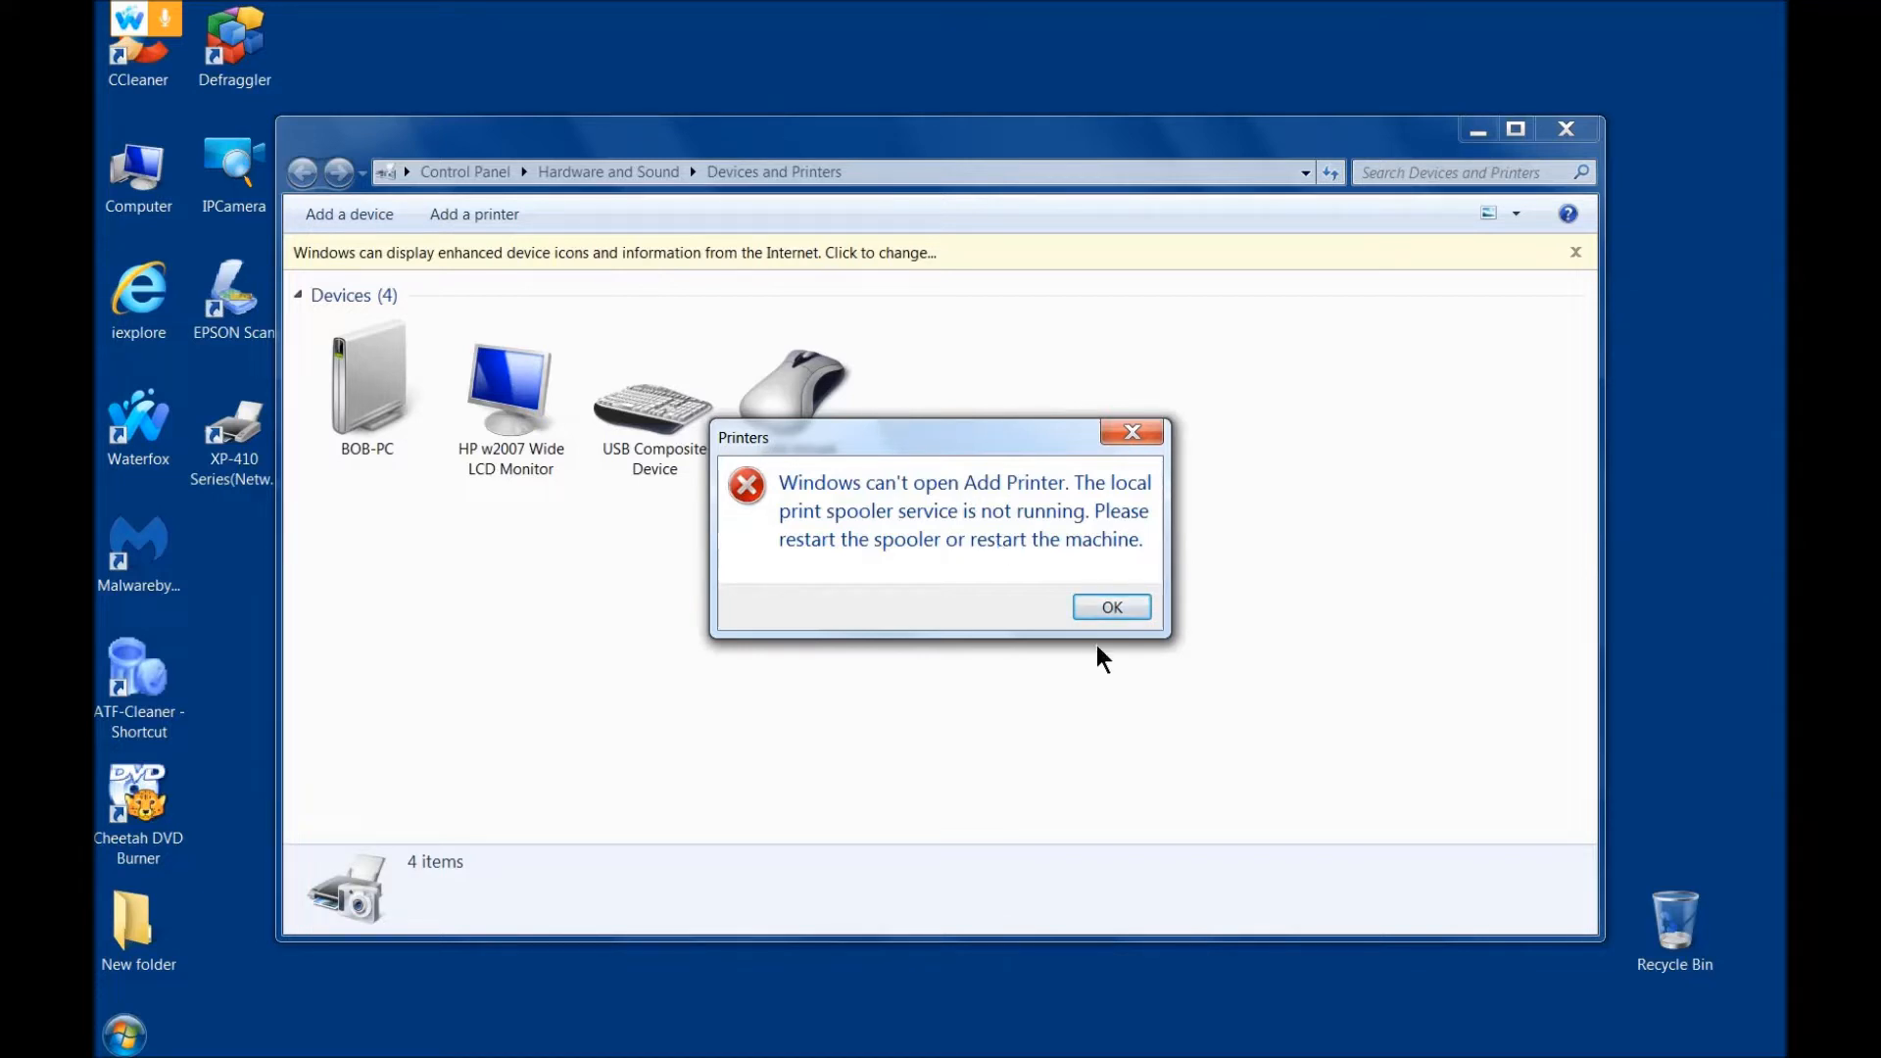
{"action": "left_click", "coordinate": [1111, 610]}
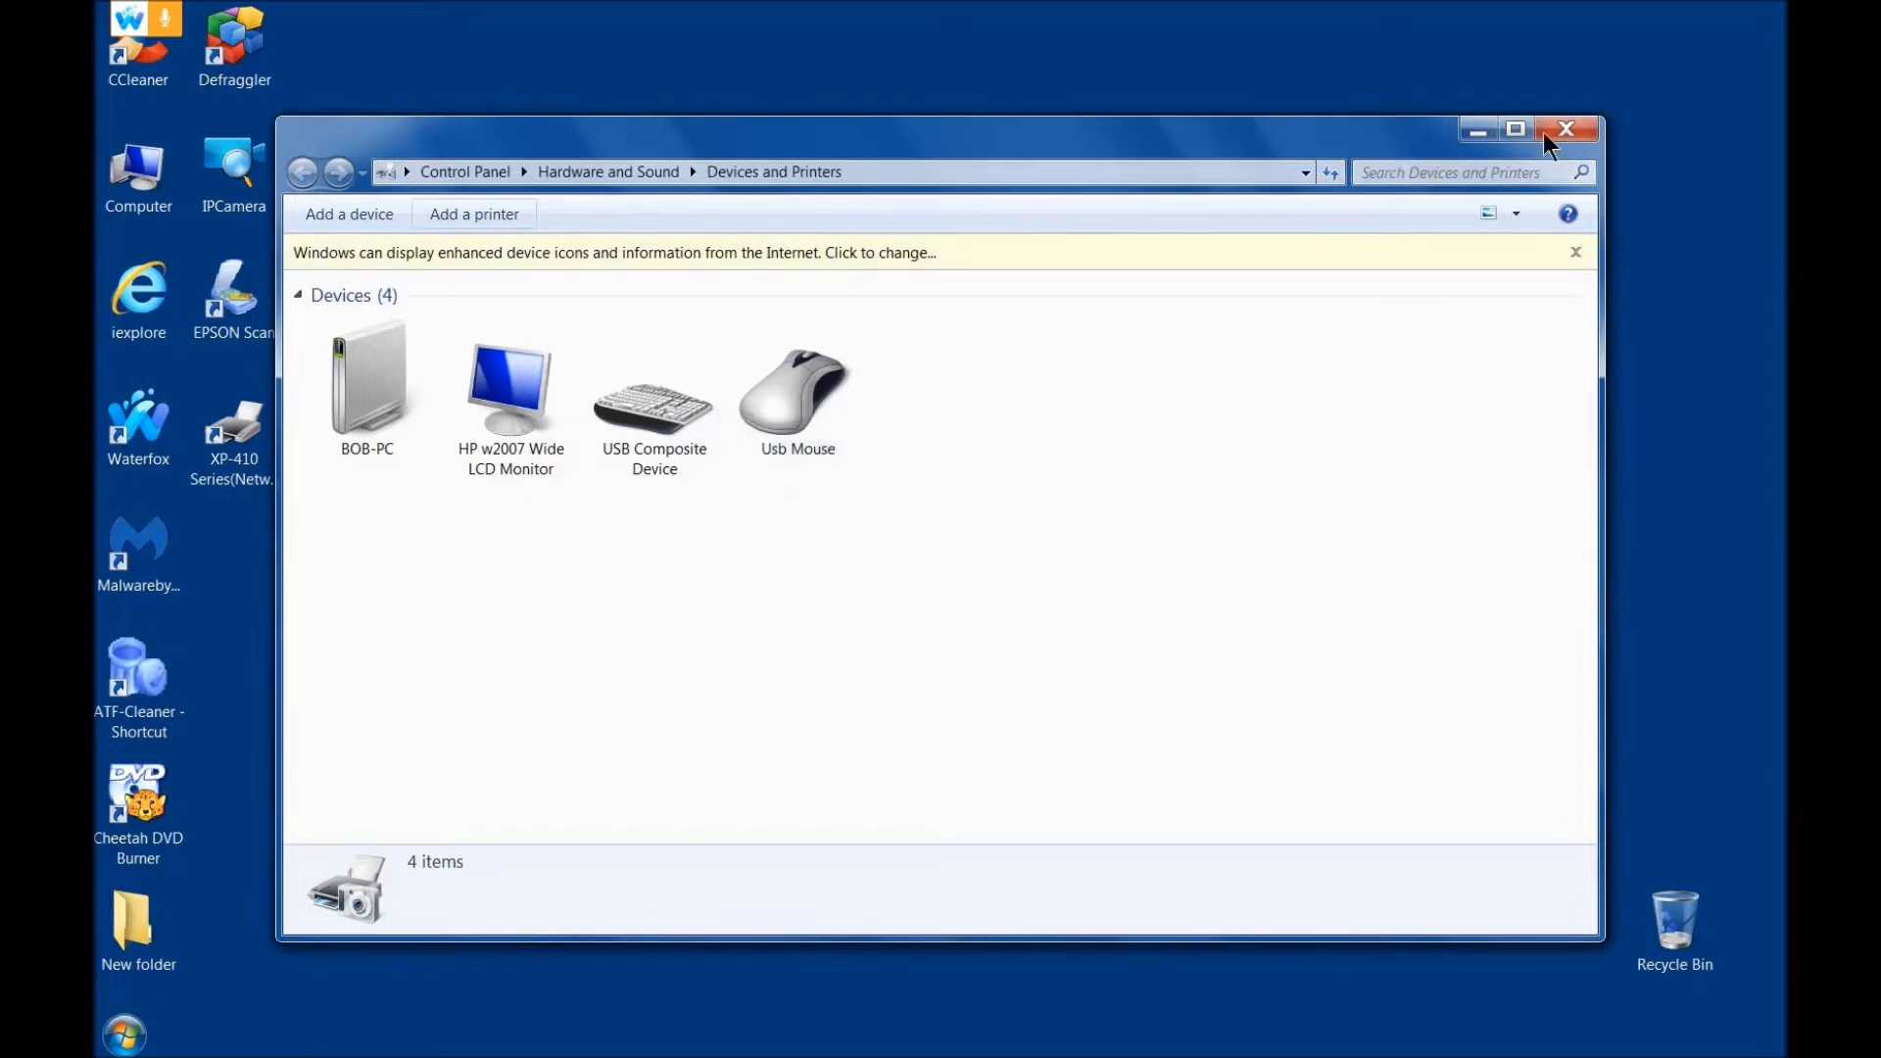
{"action": "left_click", "coordinate": [1586, 131]}
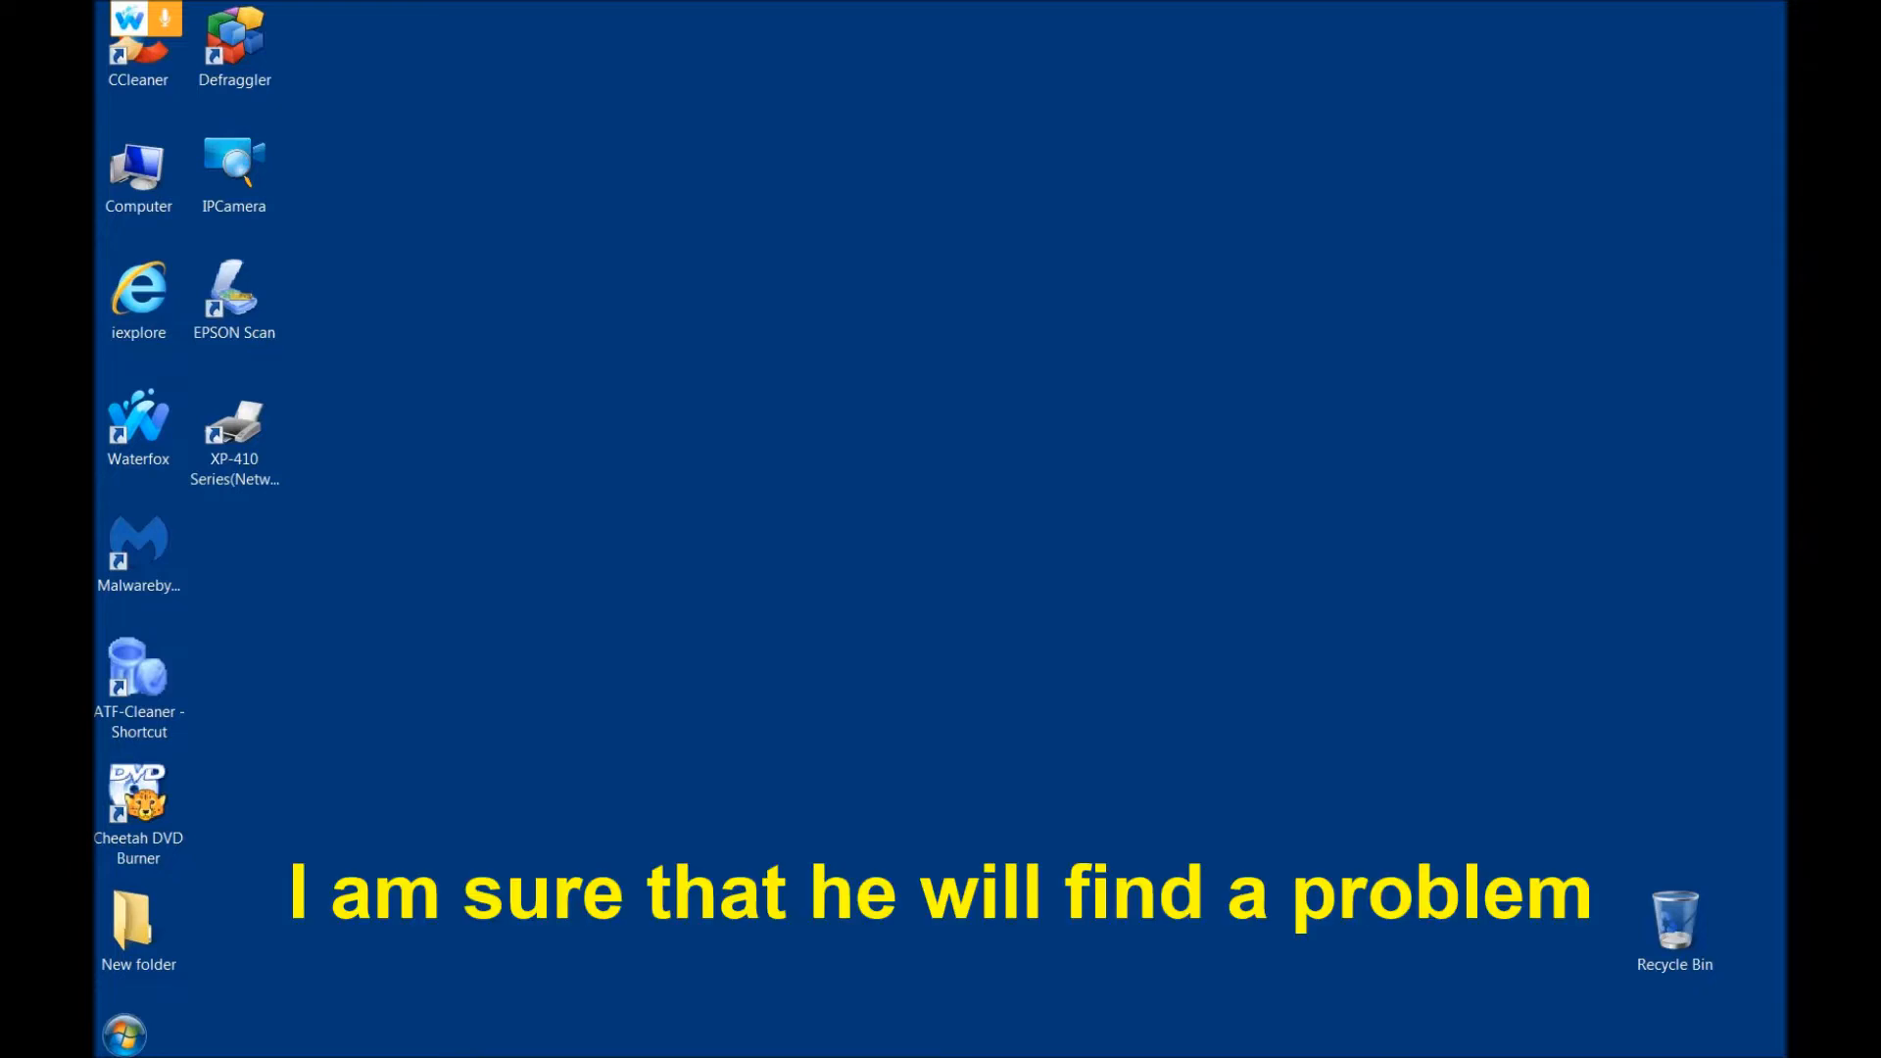
Step: Launch System Configuration with the msconfig command and display its list of services
{"action": "key", "text": "super+r"}
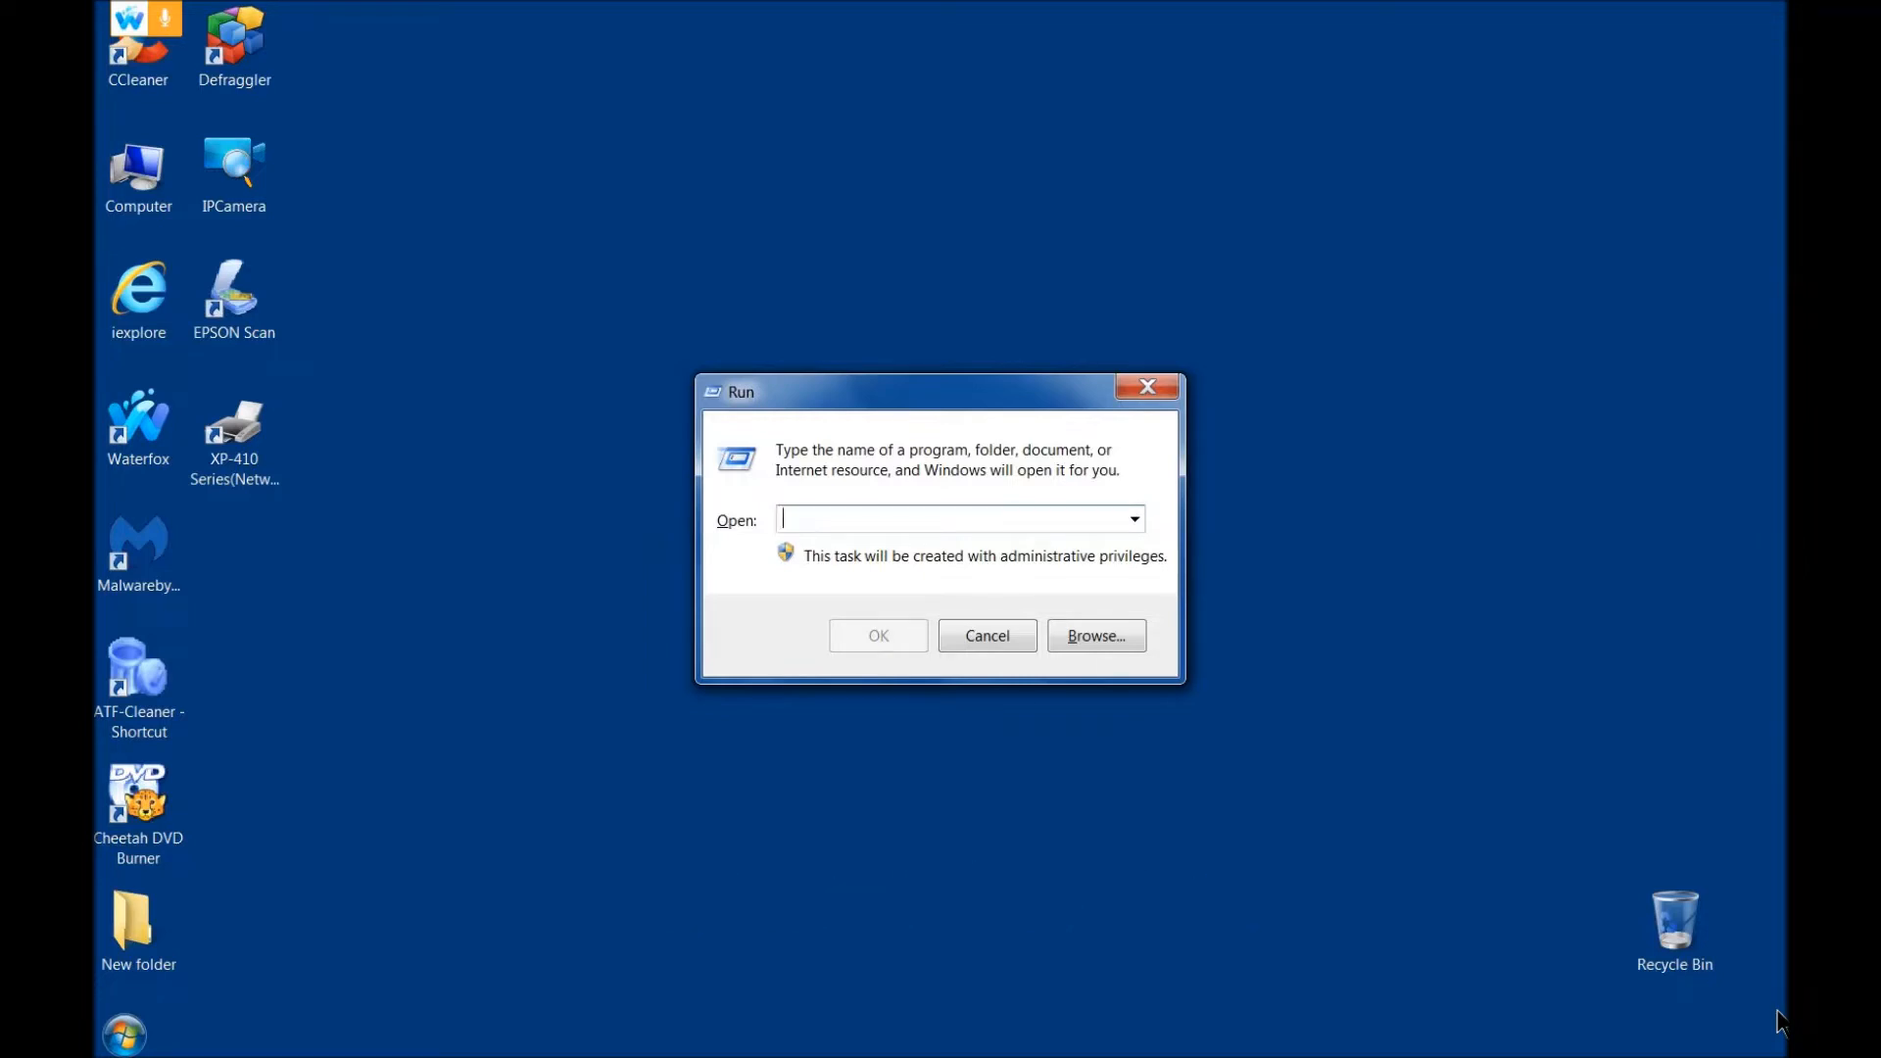
{"action": "type", "text": "ms"}
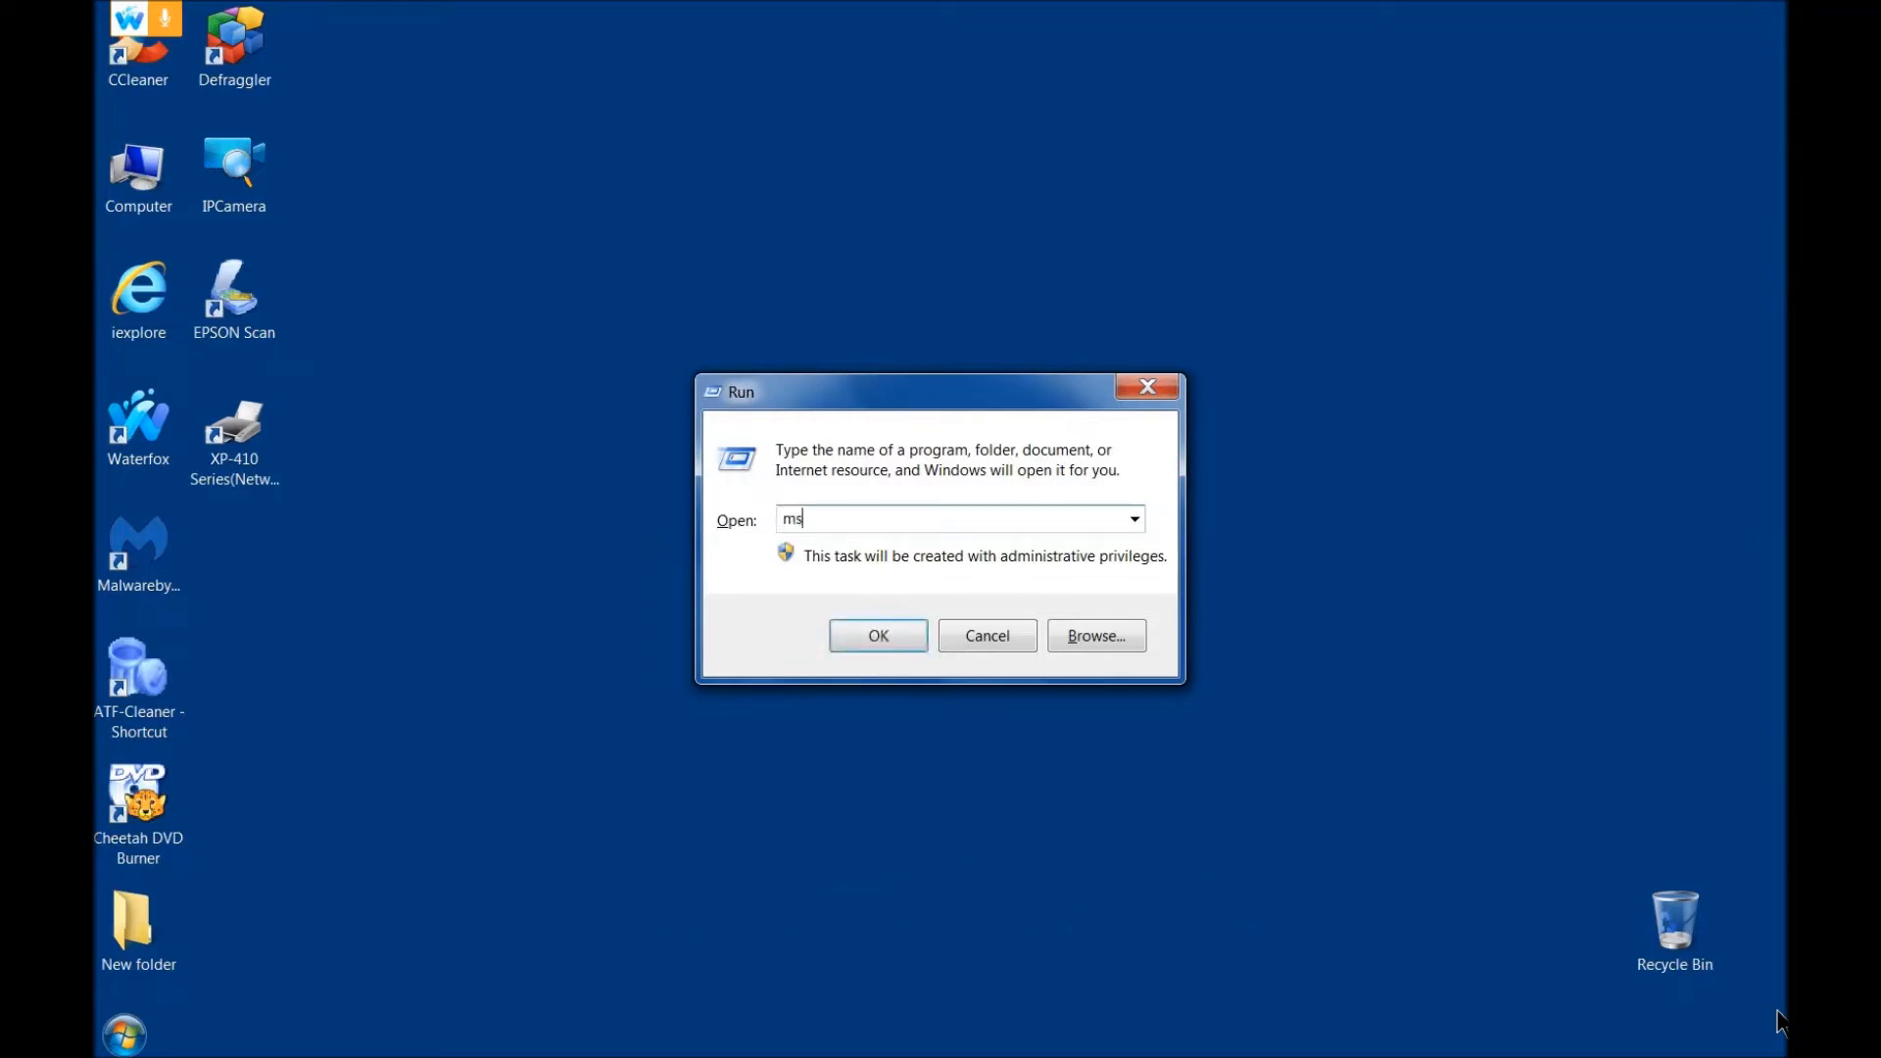
{"action": "type", "text": "config"}
{"action": "key", "text": "Return"}
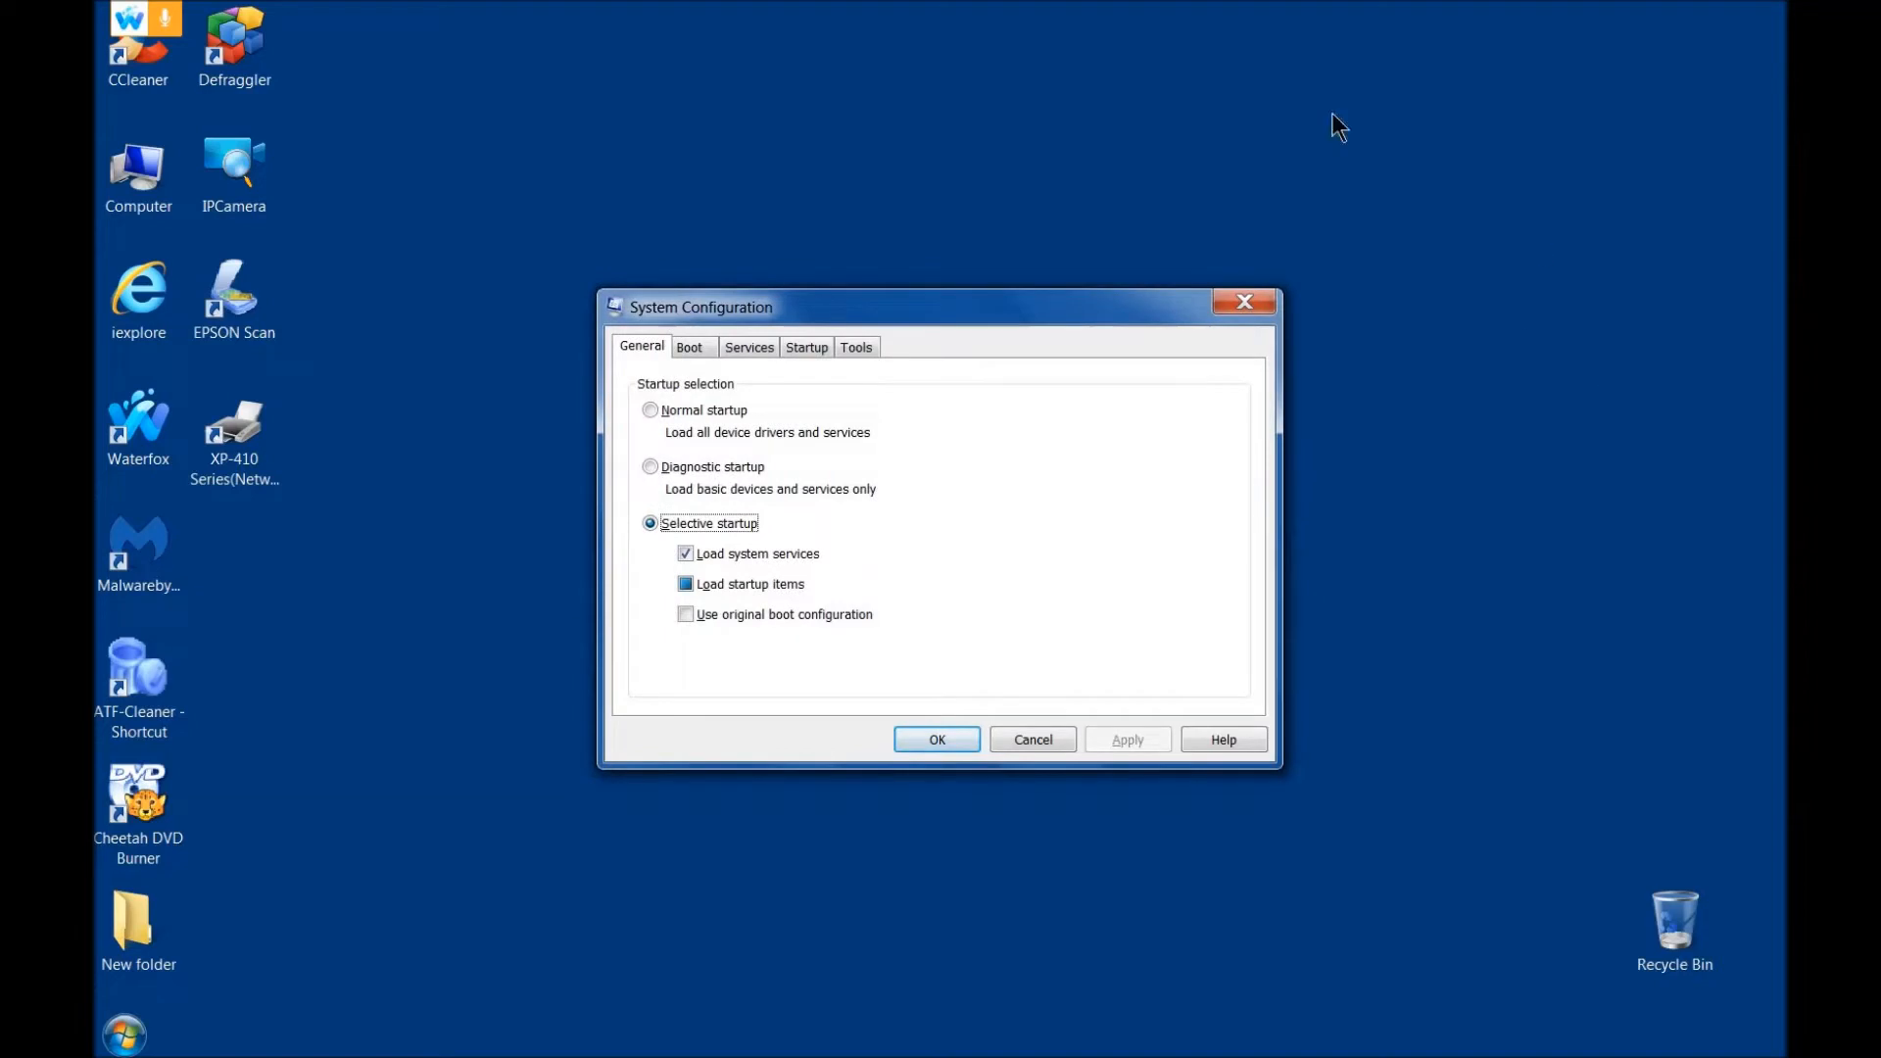
{"action": "left_click", "coordinate": [728, 342]}
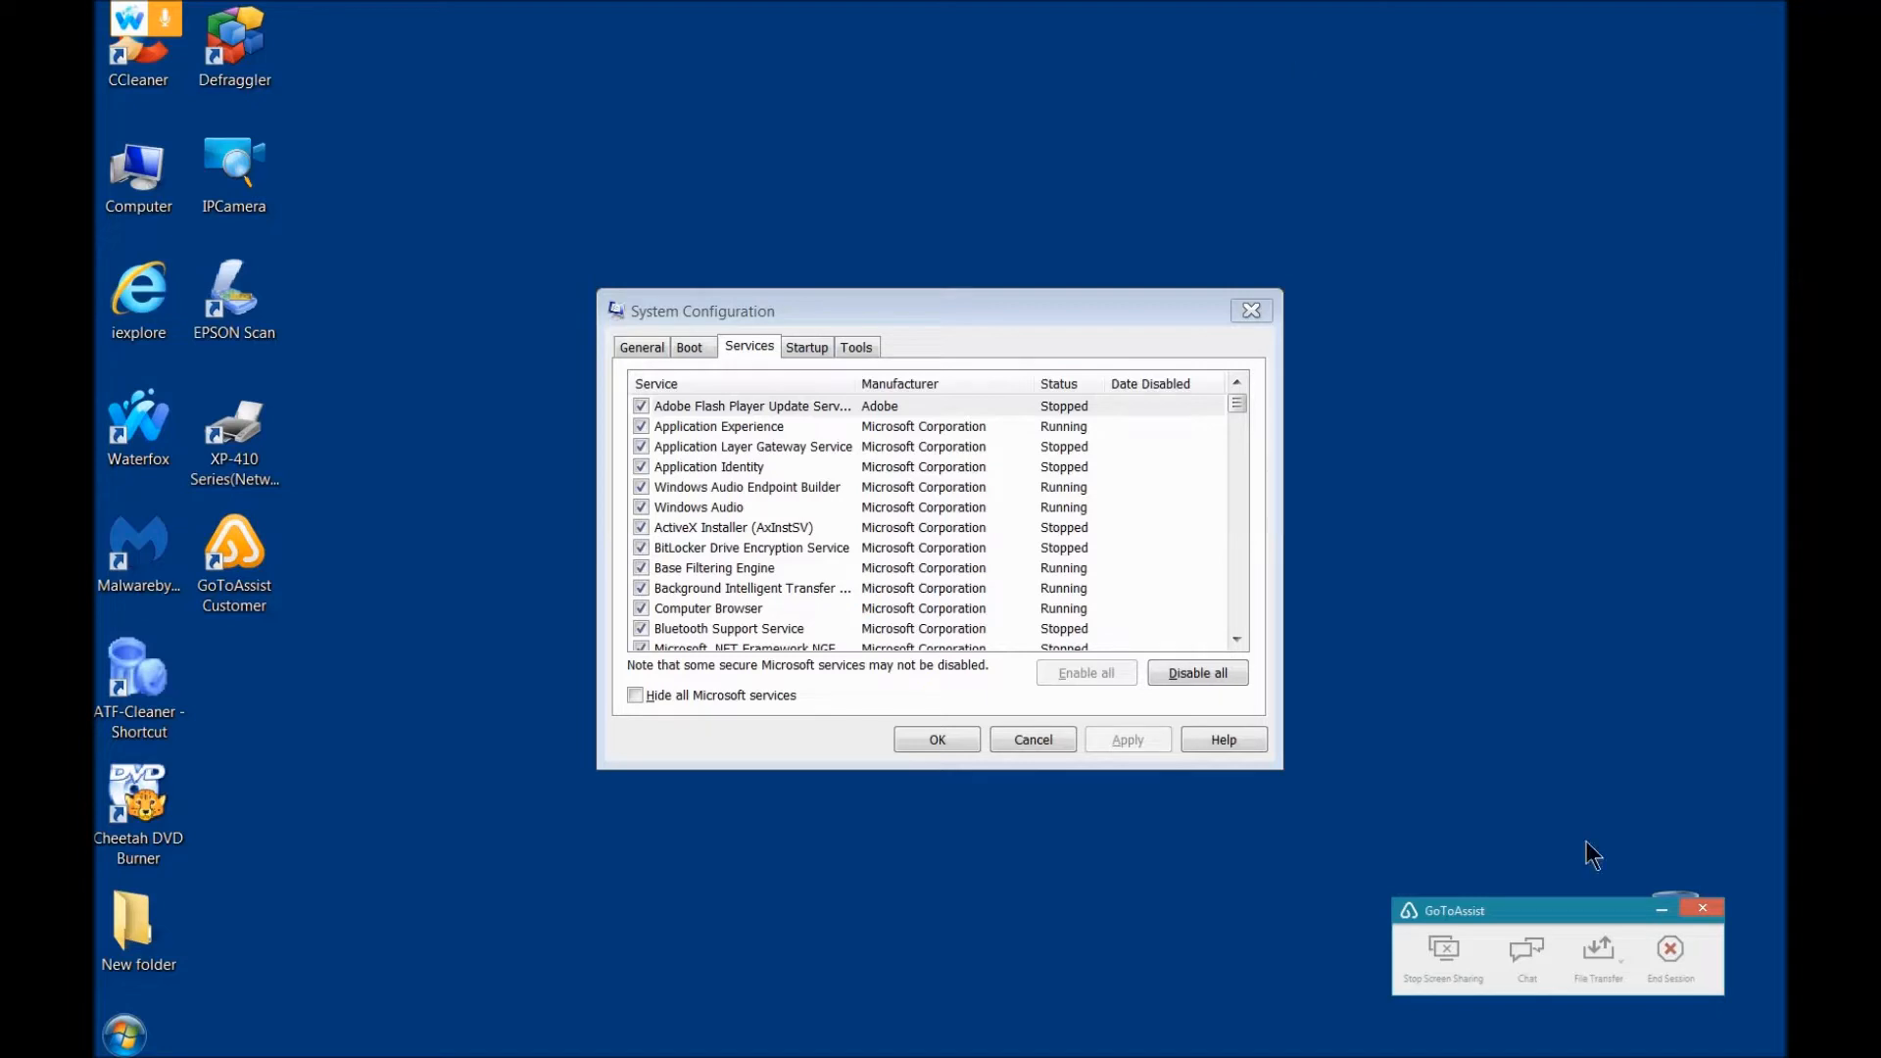
Step: Minimize the GoToAssist session window and examine the status of the listed services, including those starting with R
{"action": "left_click", "coordinate": [1662, 909]}
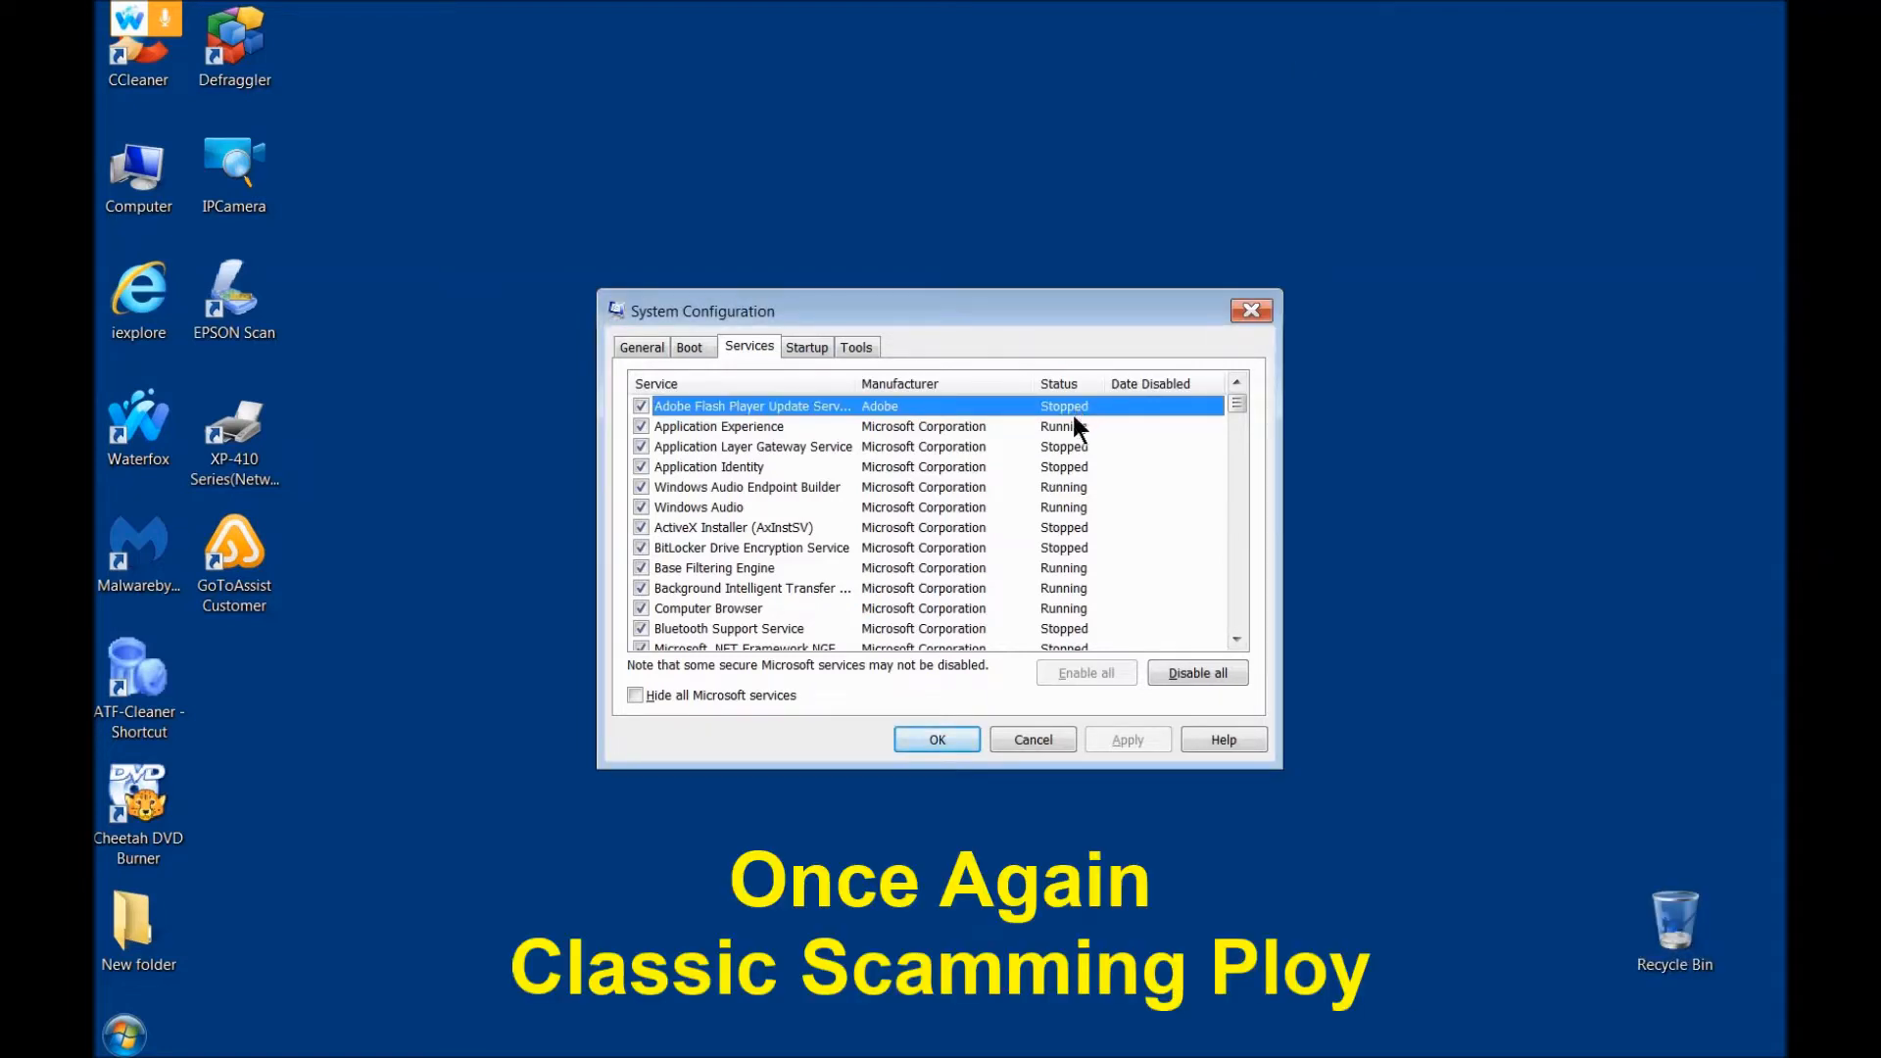
{"action": "left_click", "coordinate": [1073, 449]}
{"action": "left_click", "coordinate": [1072, 467]}
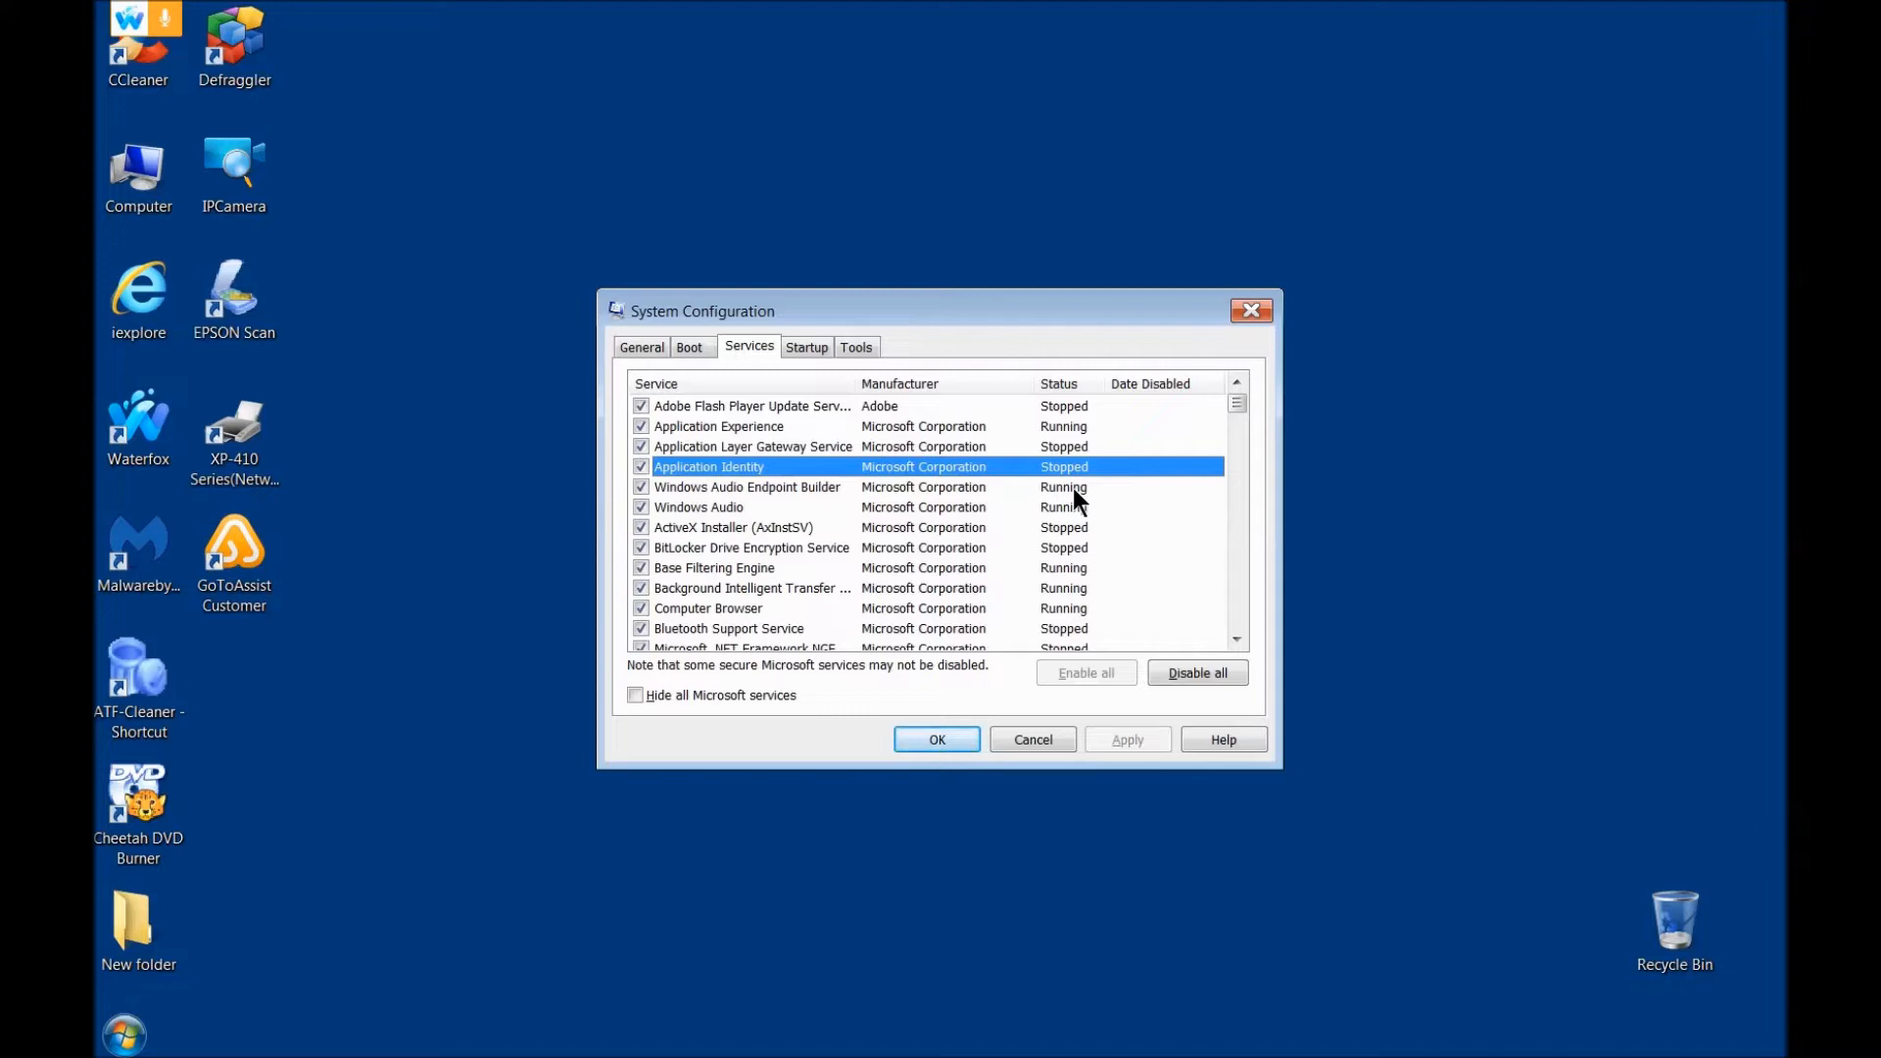
{"action": "key", "text": "r"}
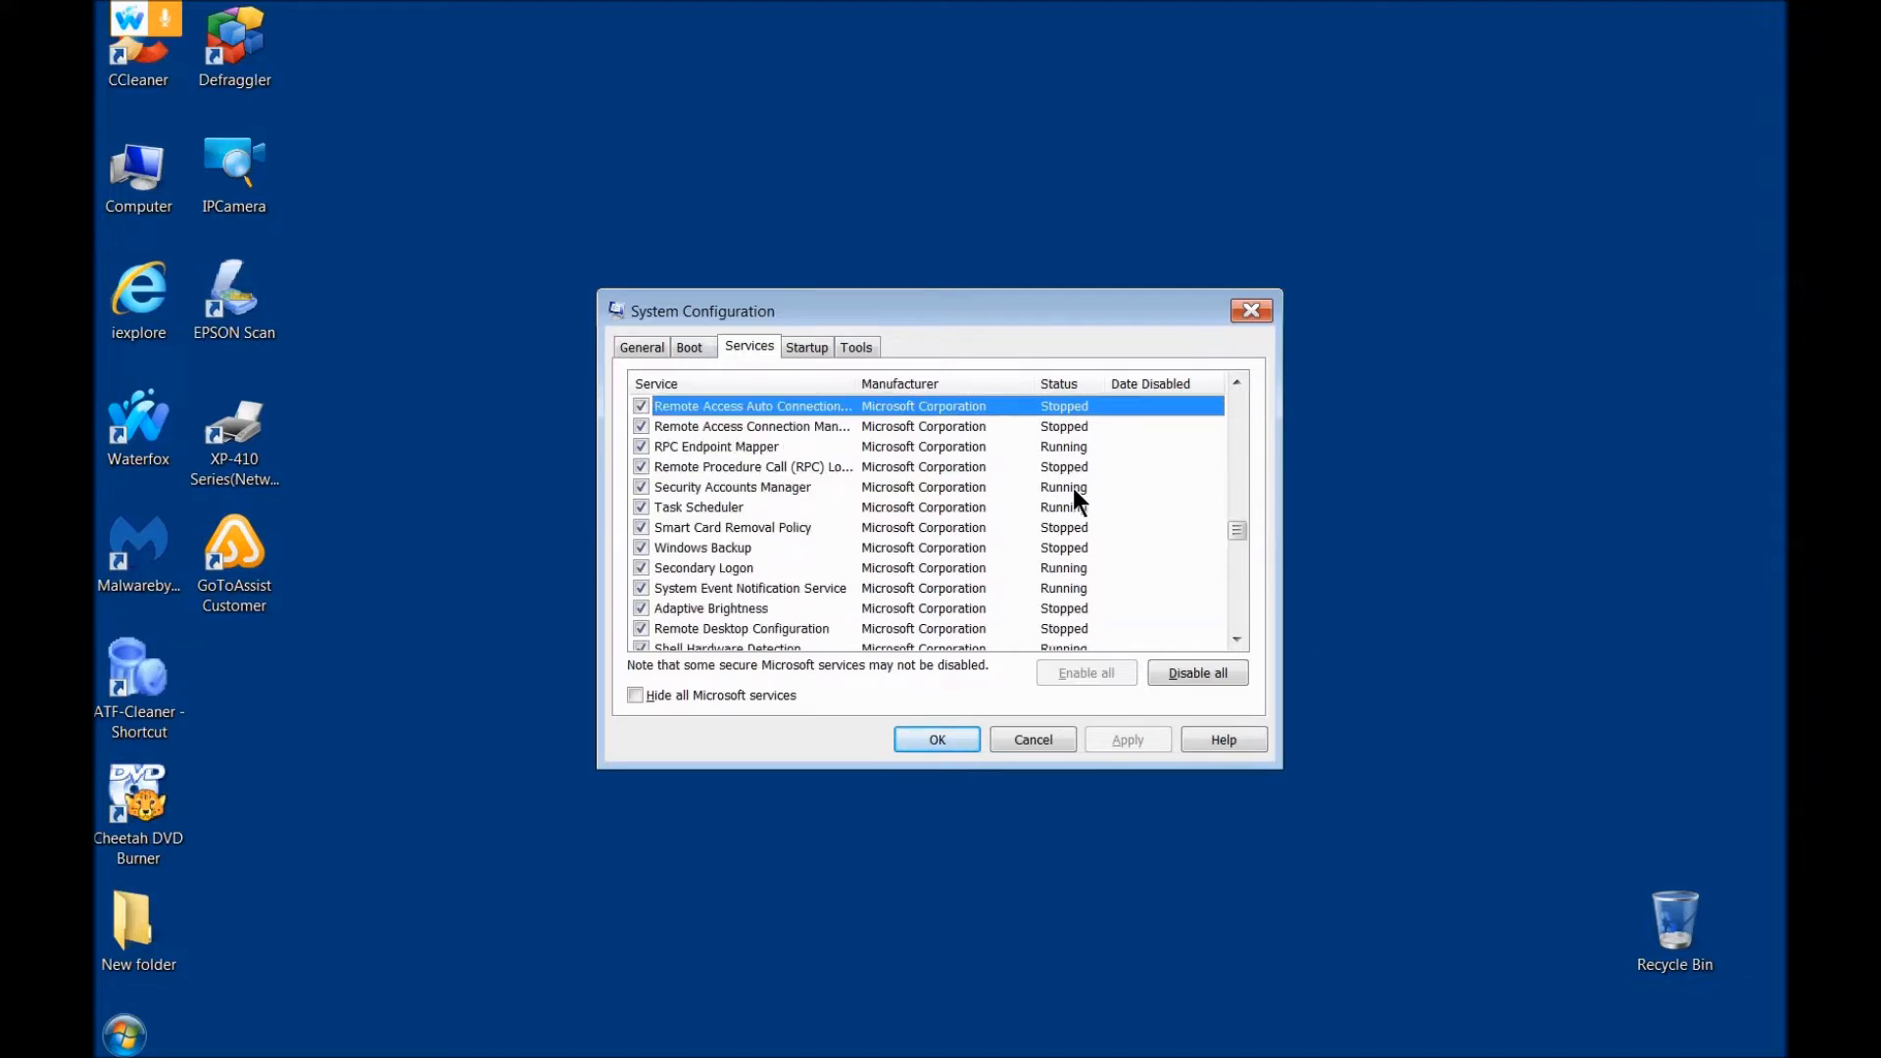
Step: Find and open the Run dialog through a program search for RUN, and move it clear of the System Configuration window
{"action": "left_click", "coordinate": [118, 1042]}
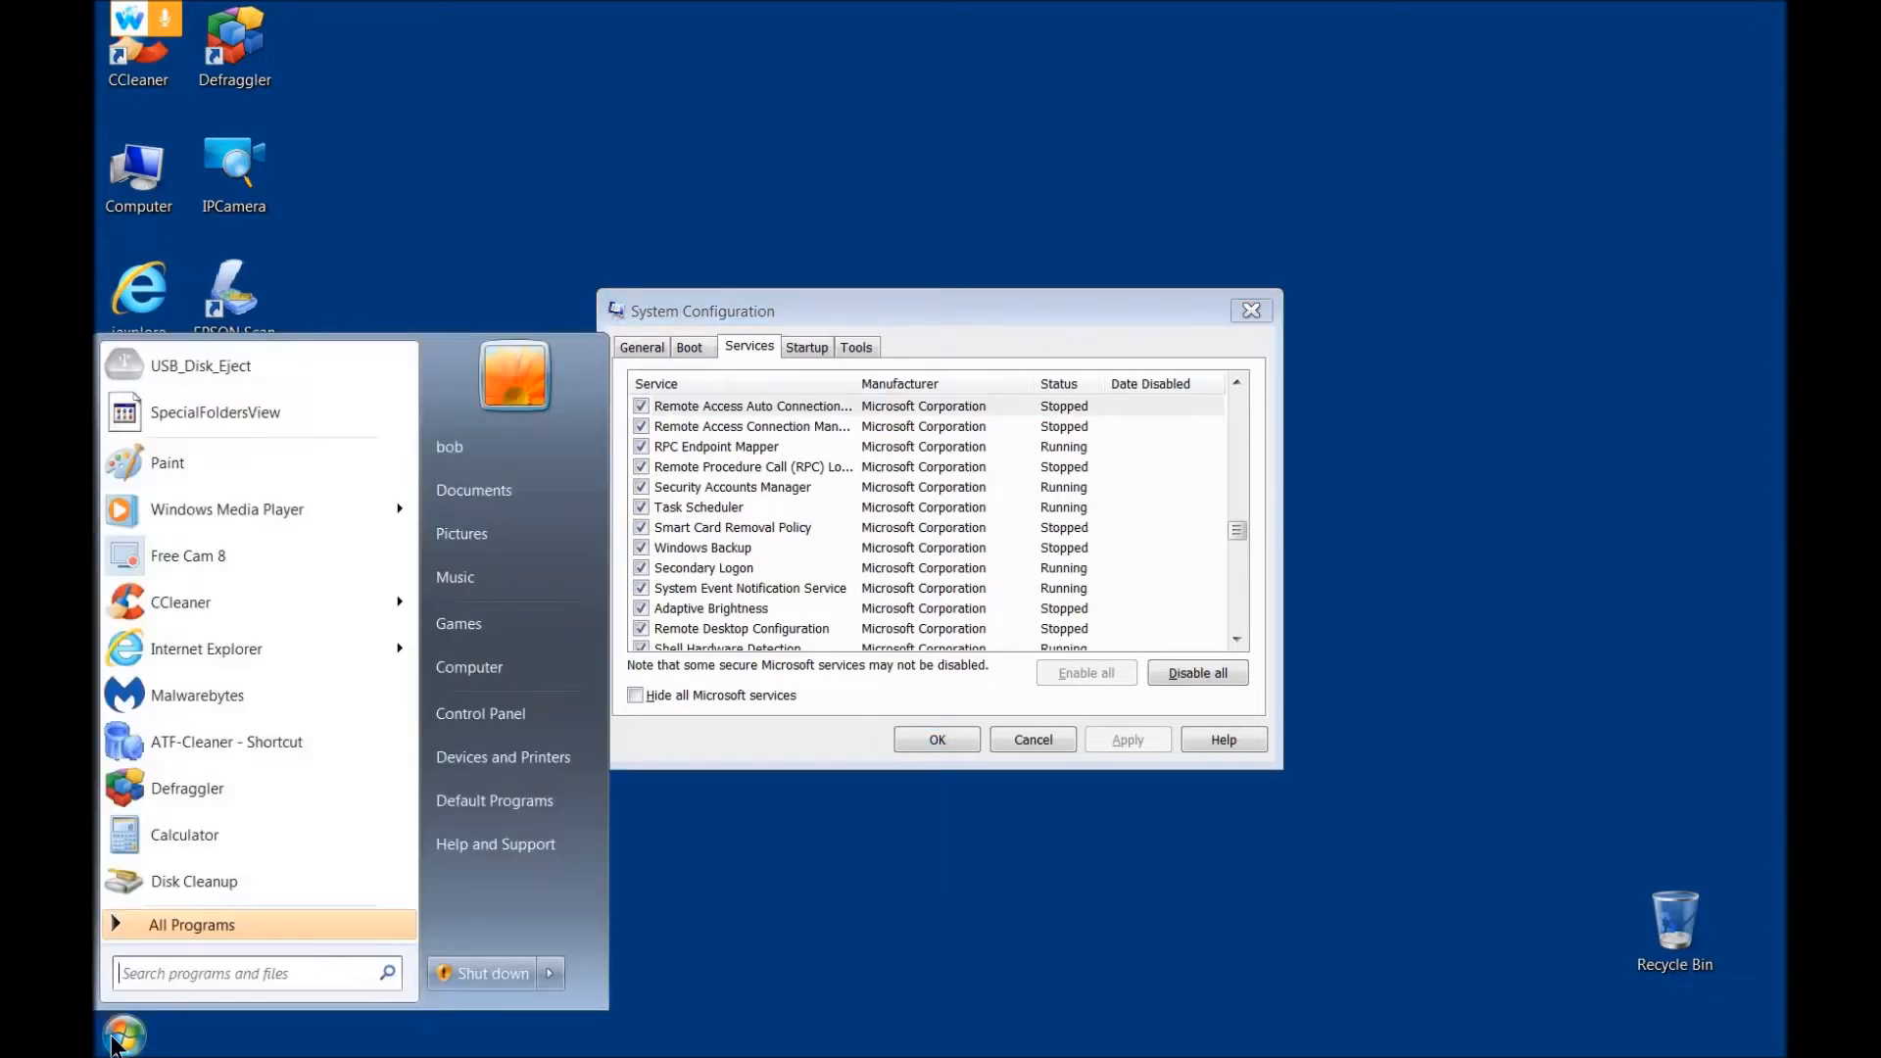
{"action": "type", "text": "RUN"}
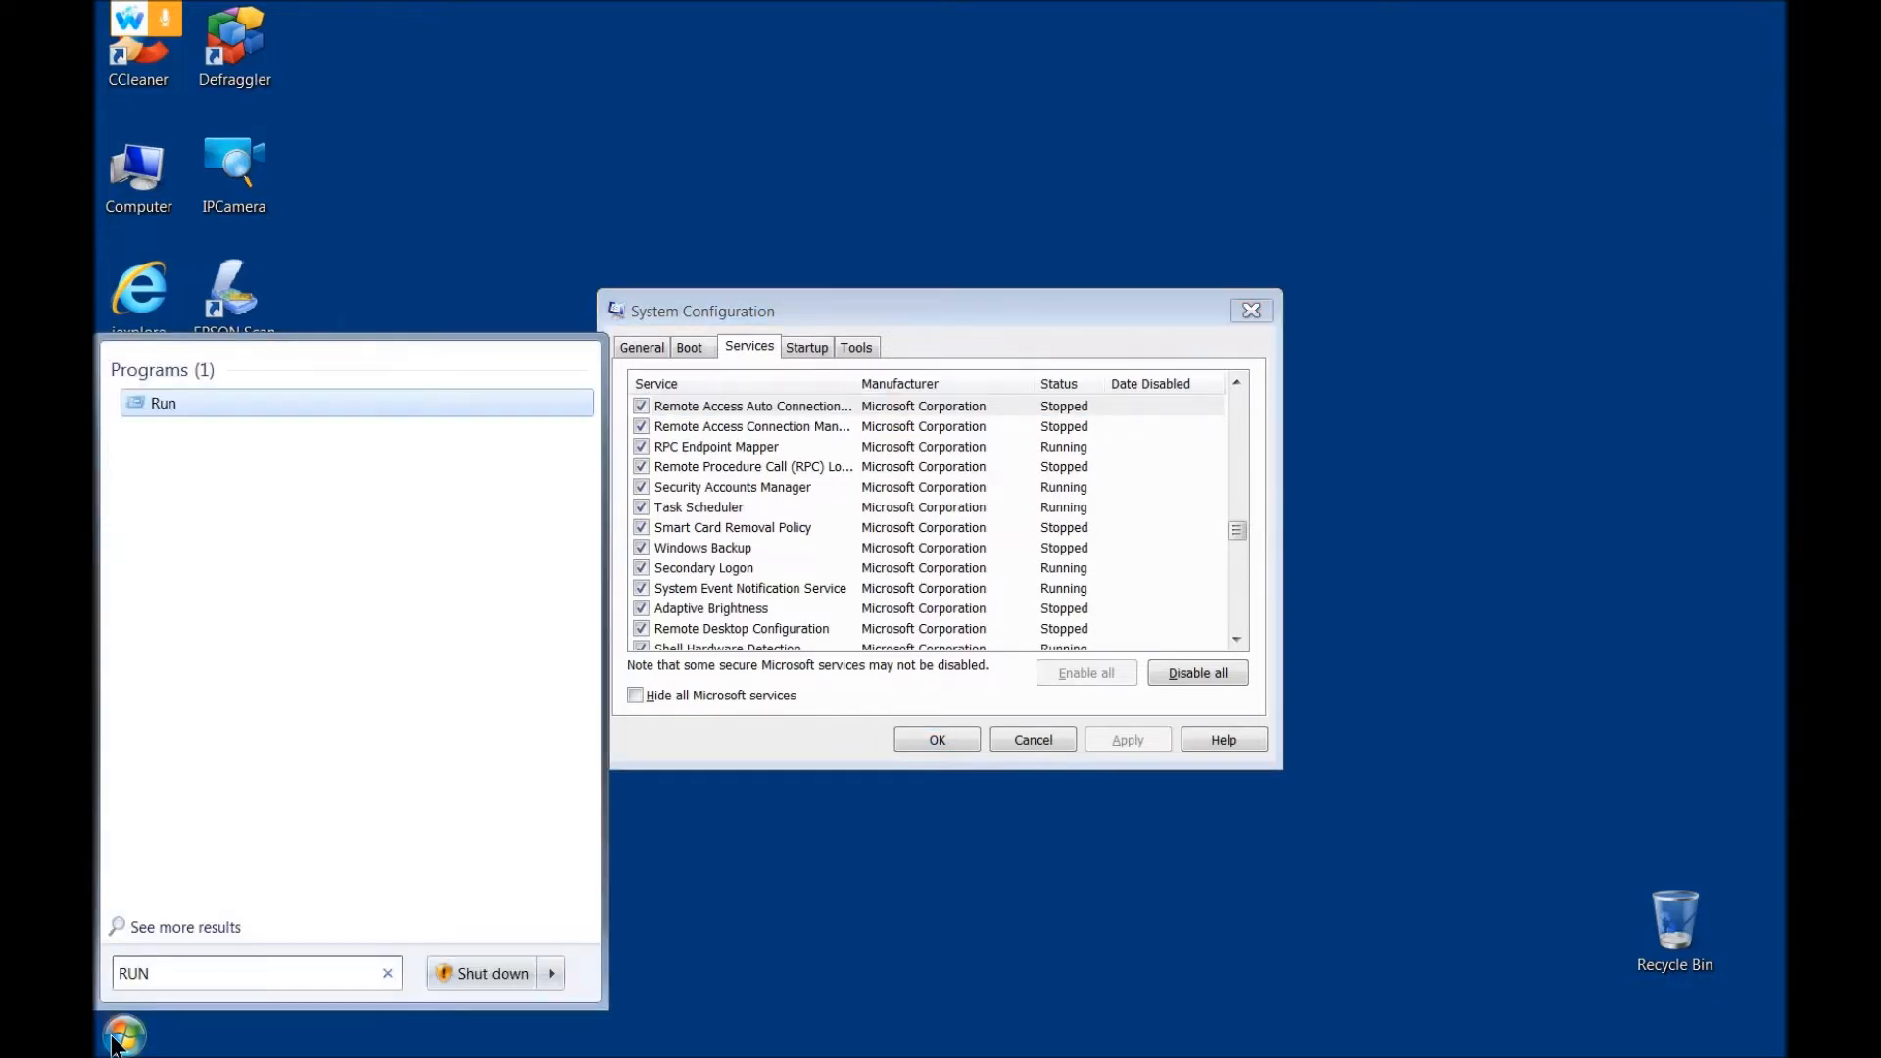
{"action": "key", "text": "Return"}
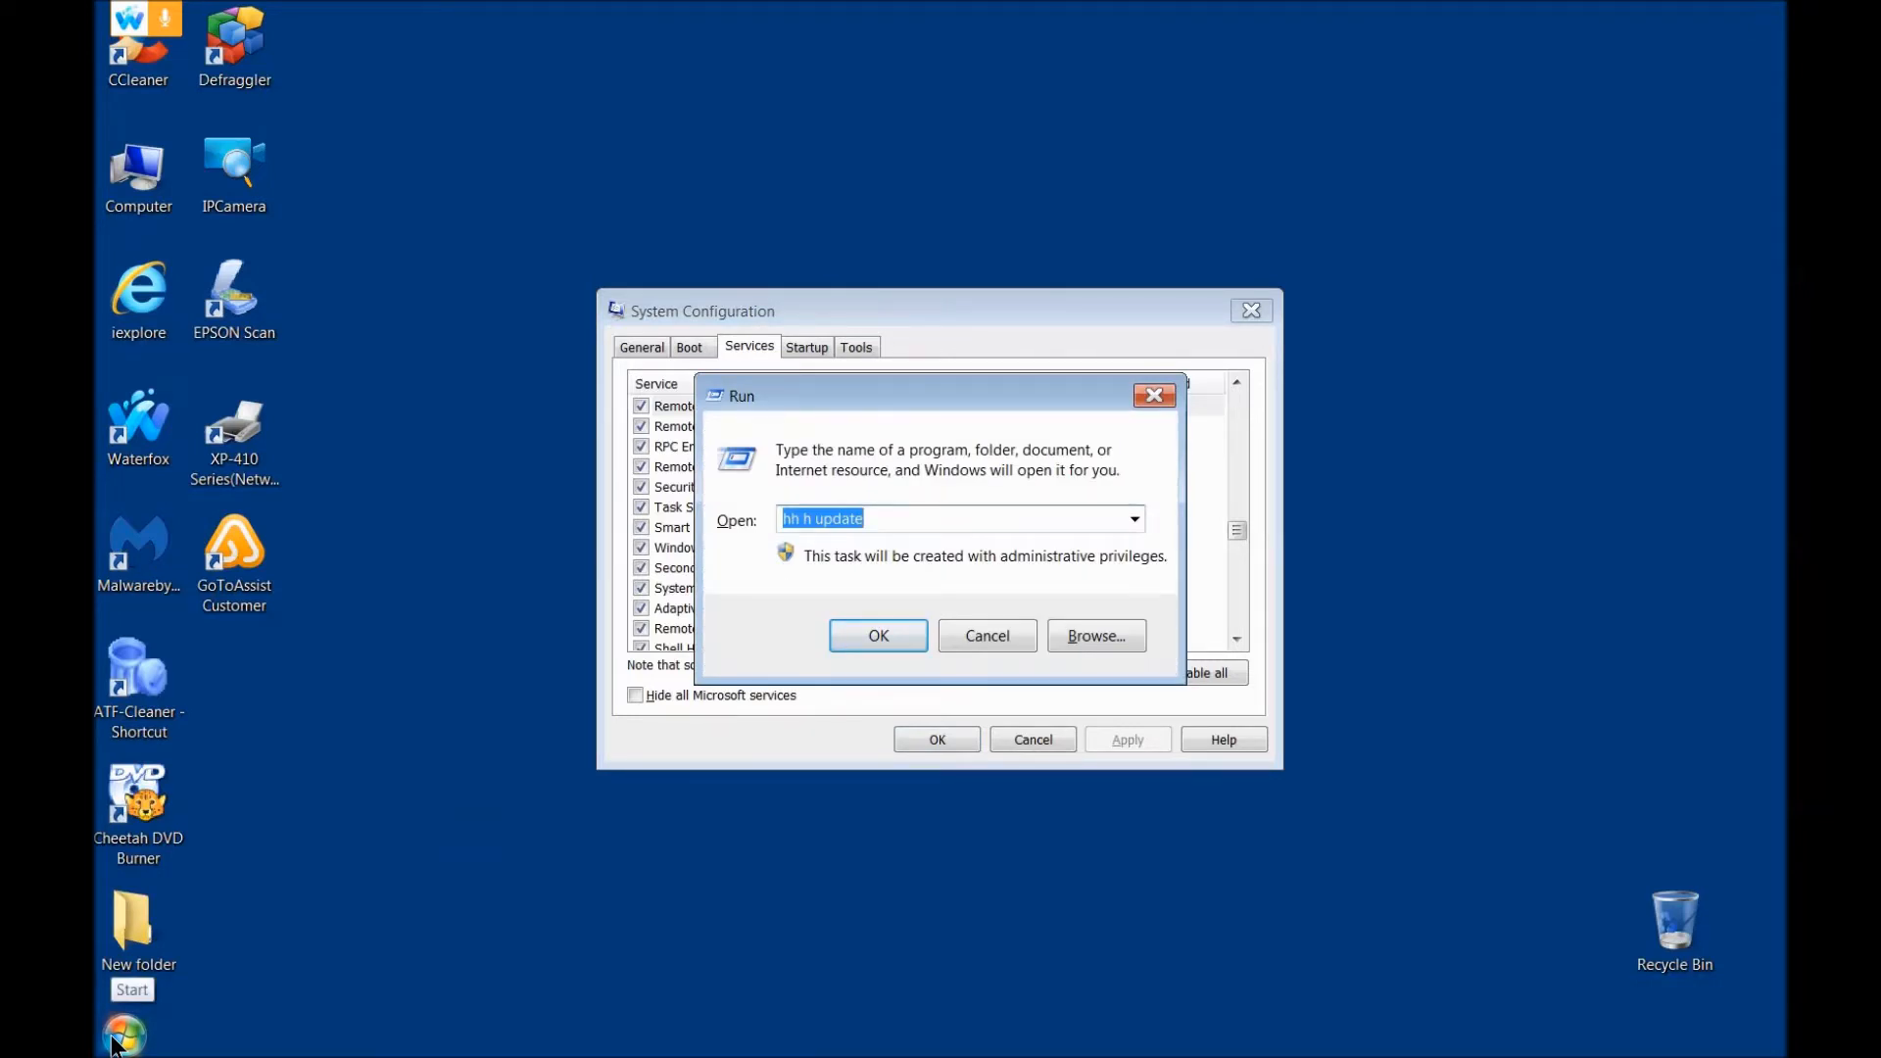
{"action": "left_click_drag", "start_coordinate": [980, 396], "coordinate": [421, 804]}
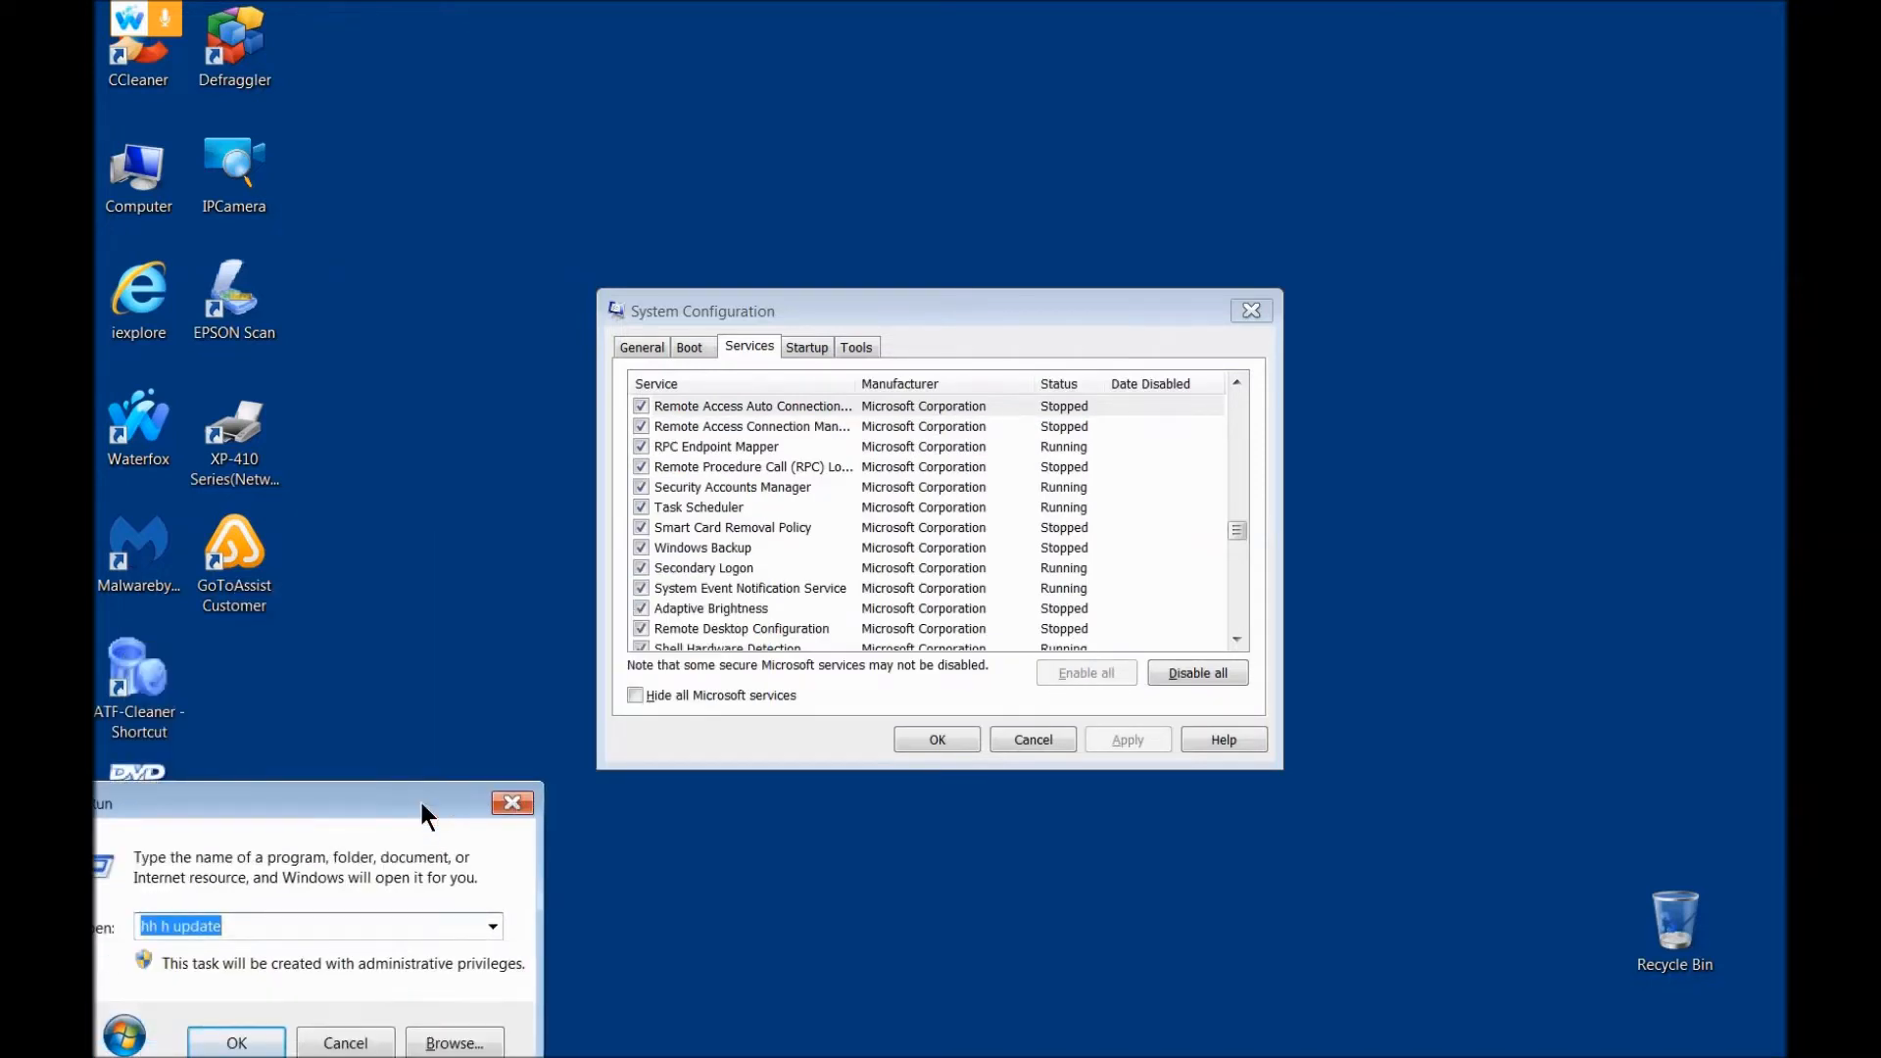
{"action": "left_click_drag", "start_coordinate": [303, 812], "coordinate": [427, 764]}
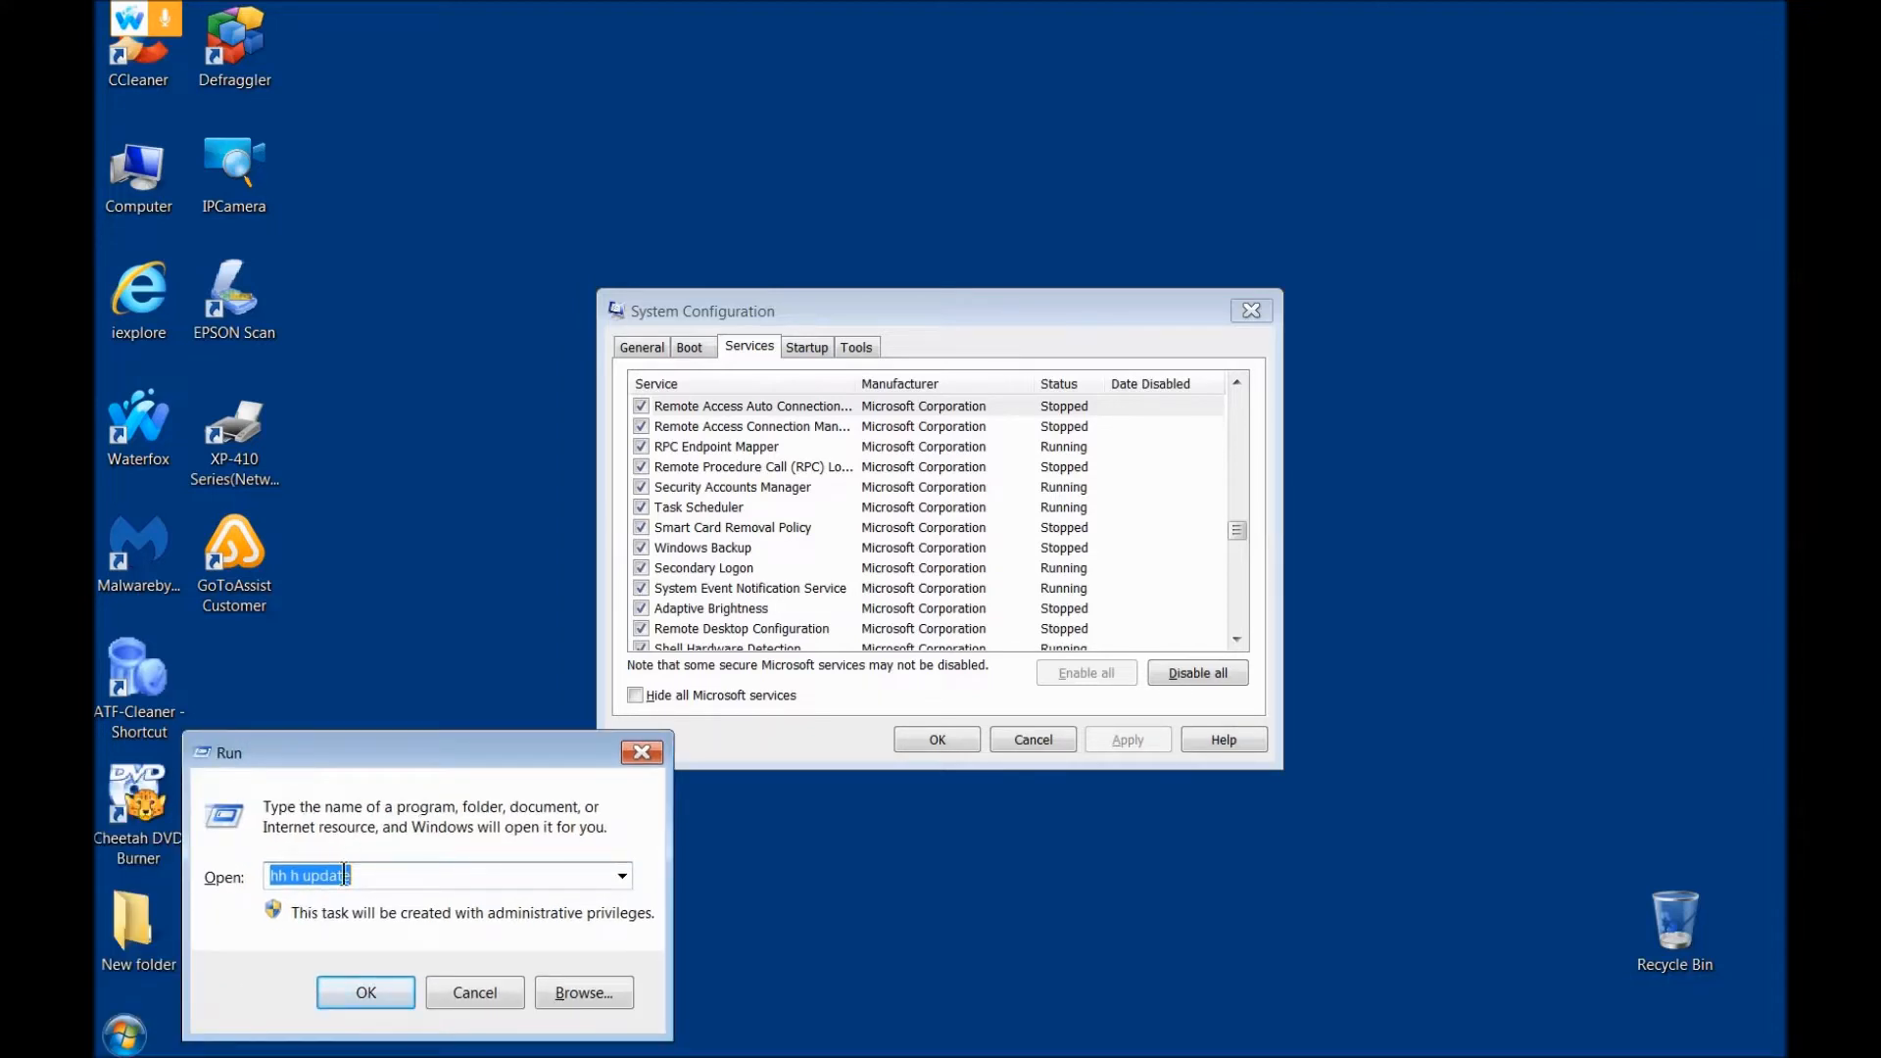
Step: Replace the old Run entry with msinfo32 and launch System Information
{"action": "key", "text": "BackSpace"}
{"action": "type", "text": "MSINF"}
{"action": "key", "text": "BackSpace"}
{"action": "key", "text": "BackSpace"}
{"action": "key", "text": "BackSpace"}
{"action": "key", "text": "BackSpace"}
{"action": "key", "text": "BackSpace"}
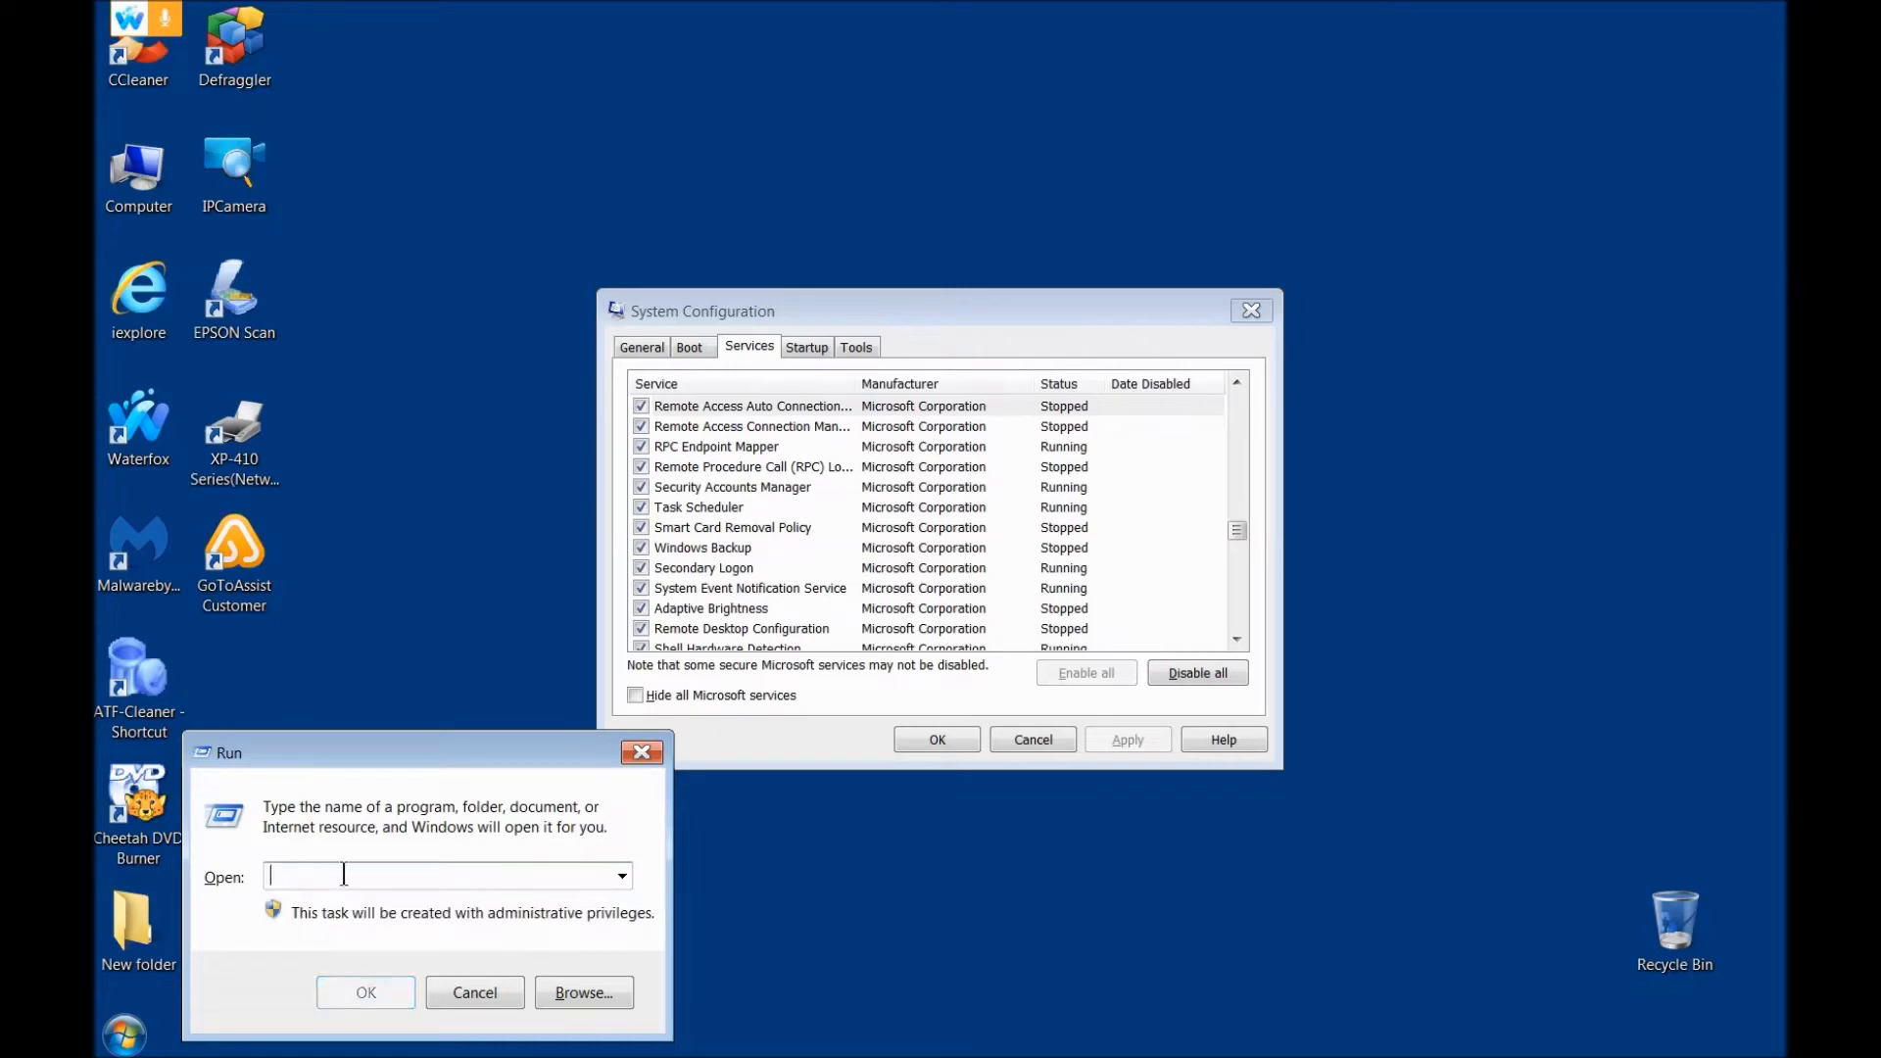
{"action": "type", "text": "msinfo32"}
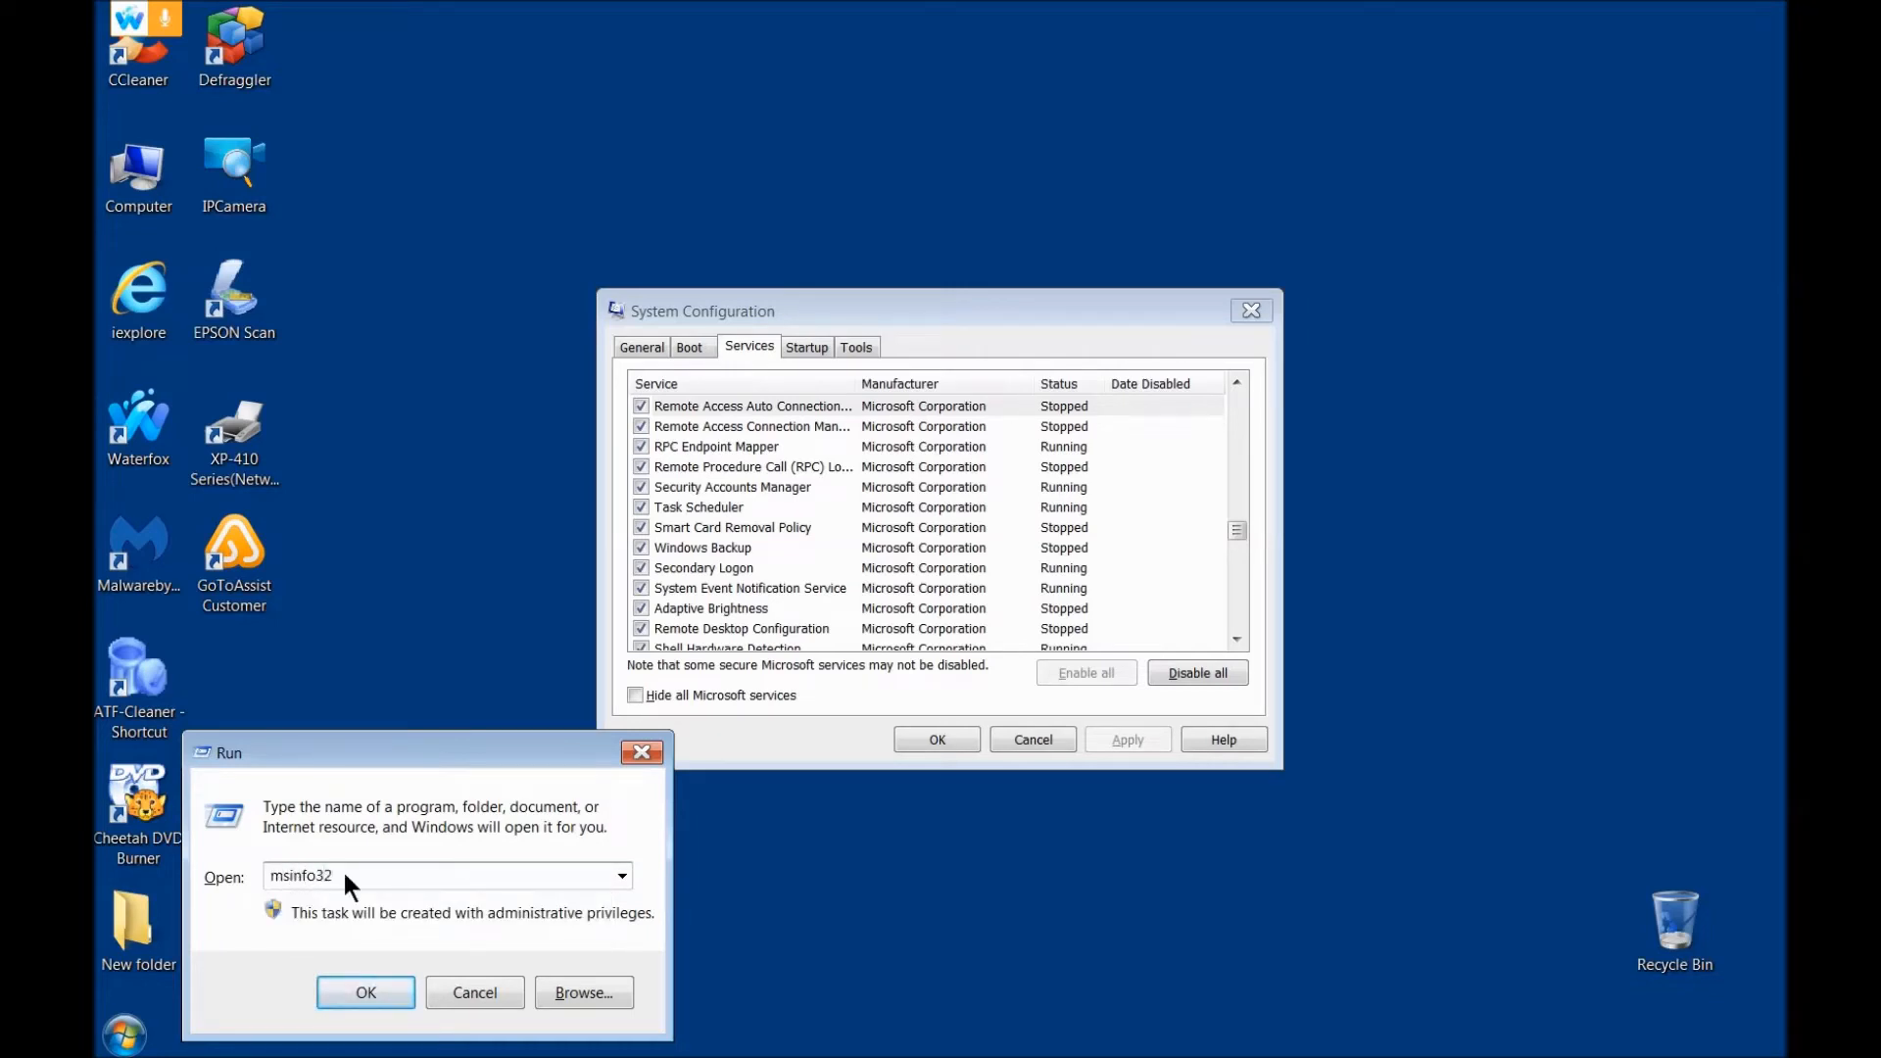
{"action": "key", "text": "Return"}
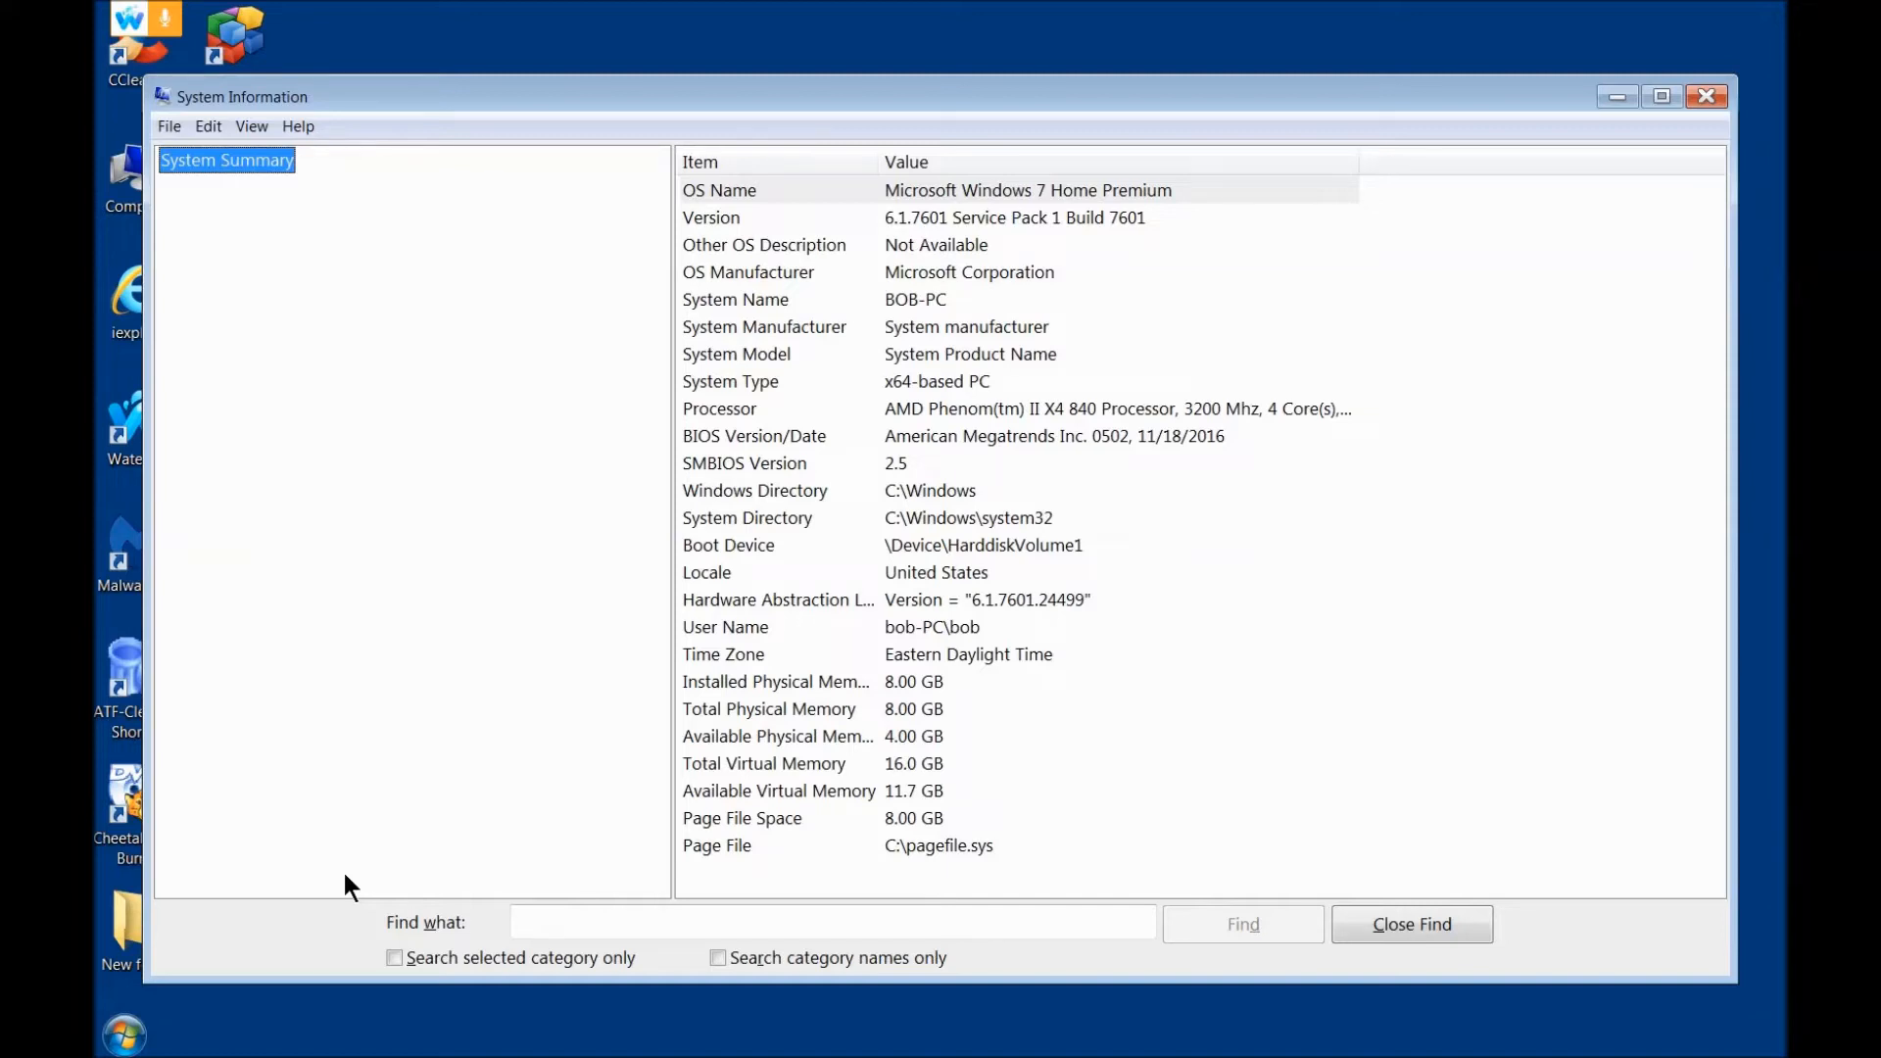
Step: Open a command prompt with cmd, go up to the C:\ root folder and run the tree command there
{"action": "key", "text": "super+r"}
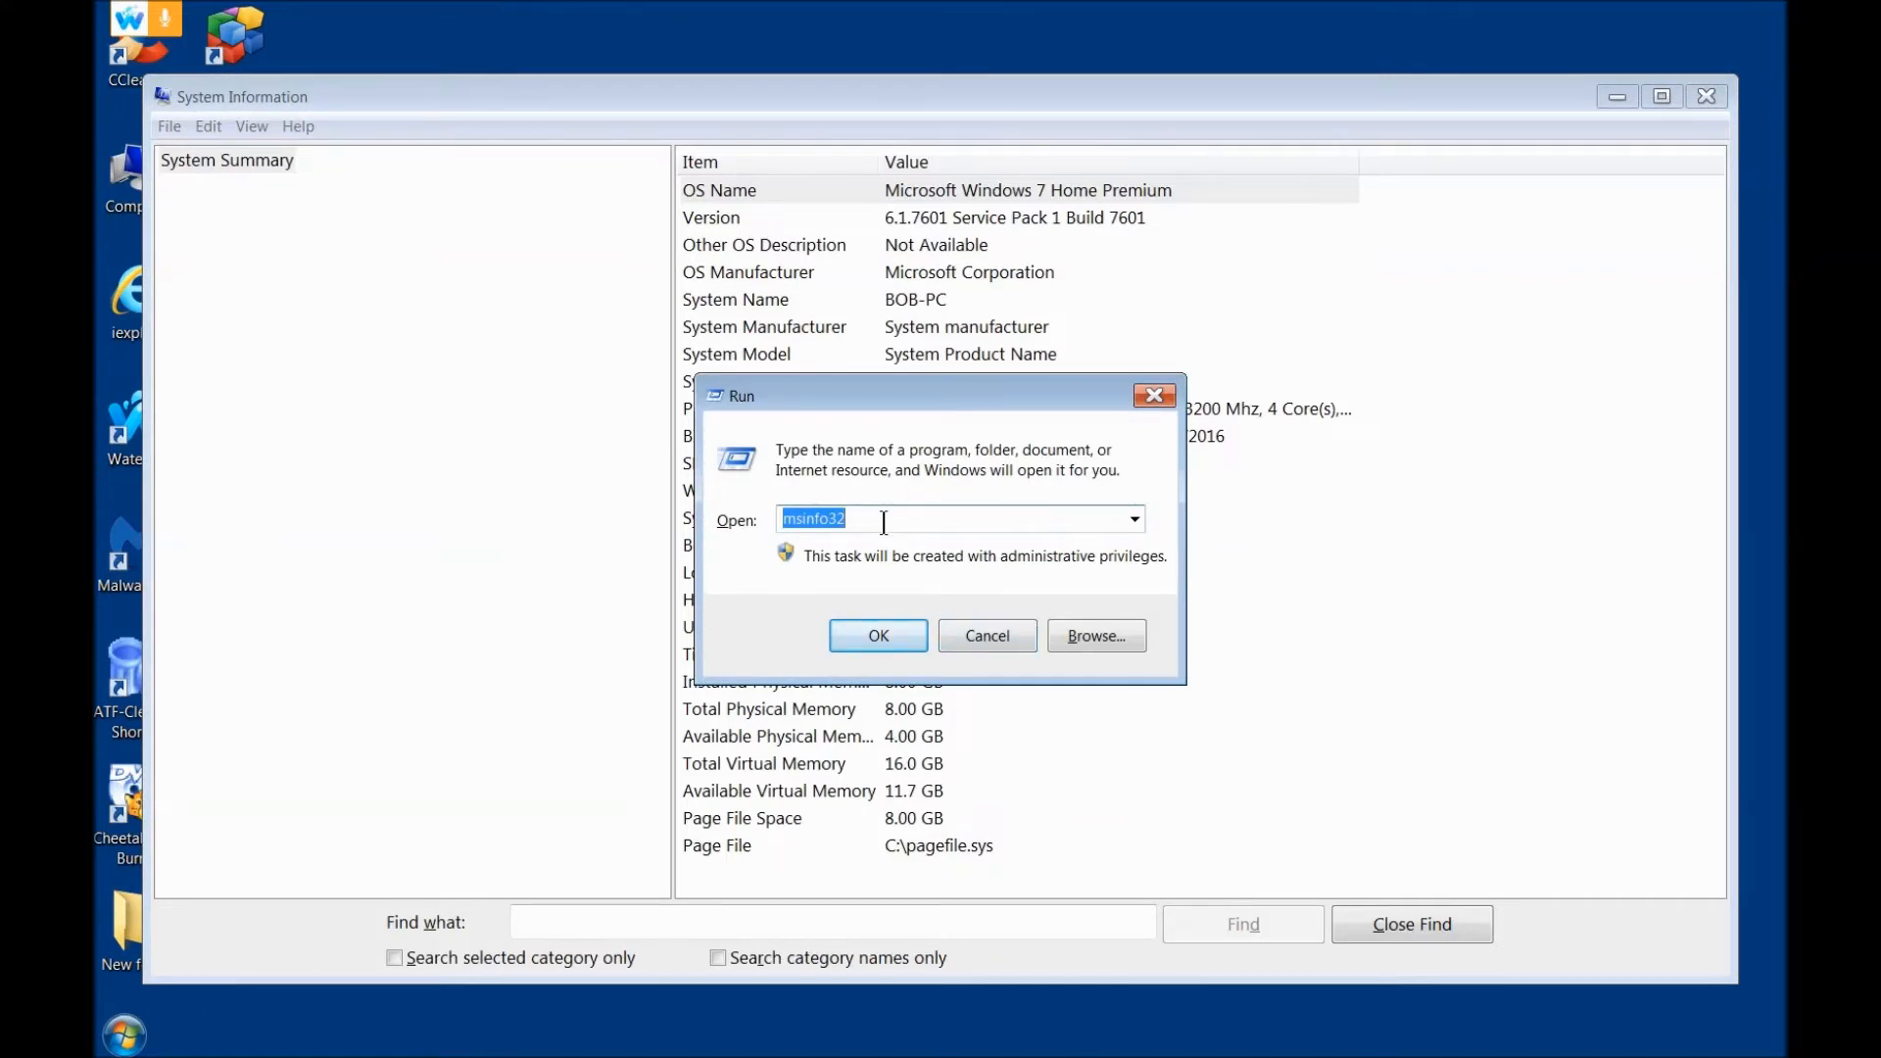
{"action": "key", "text": "BackSpace"}
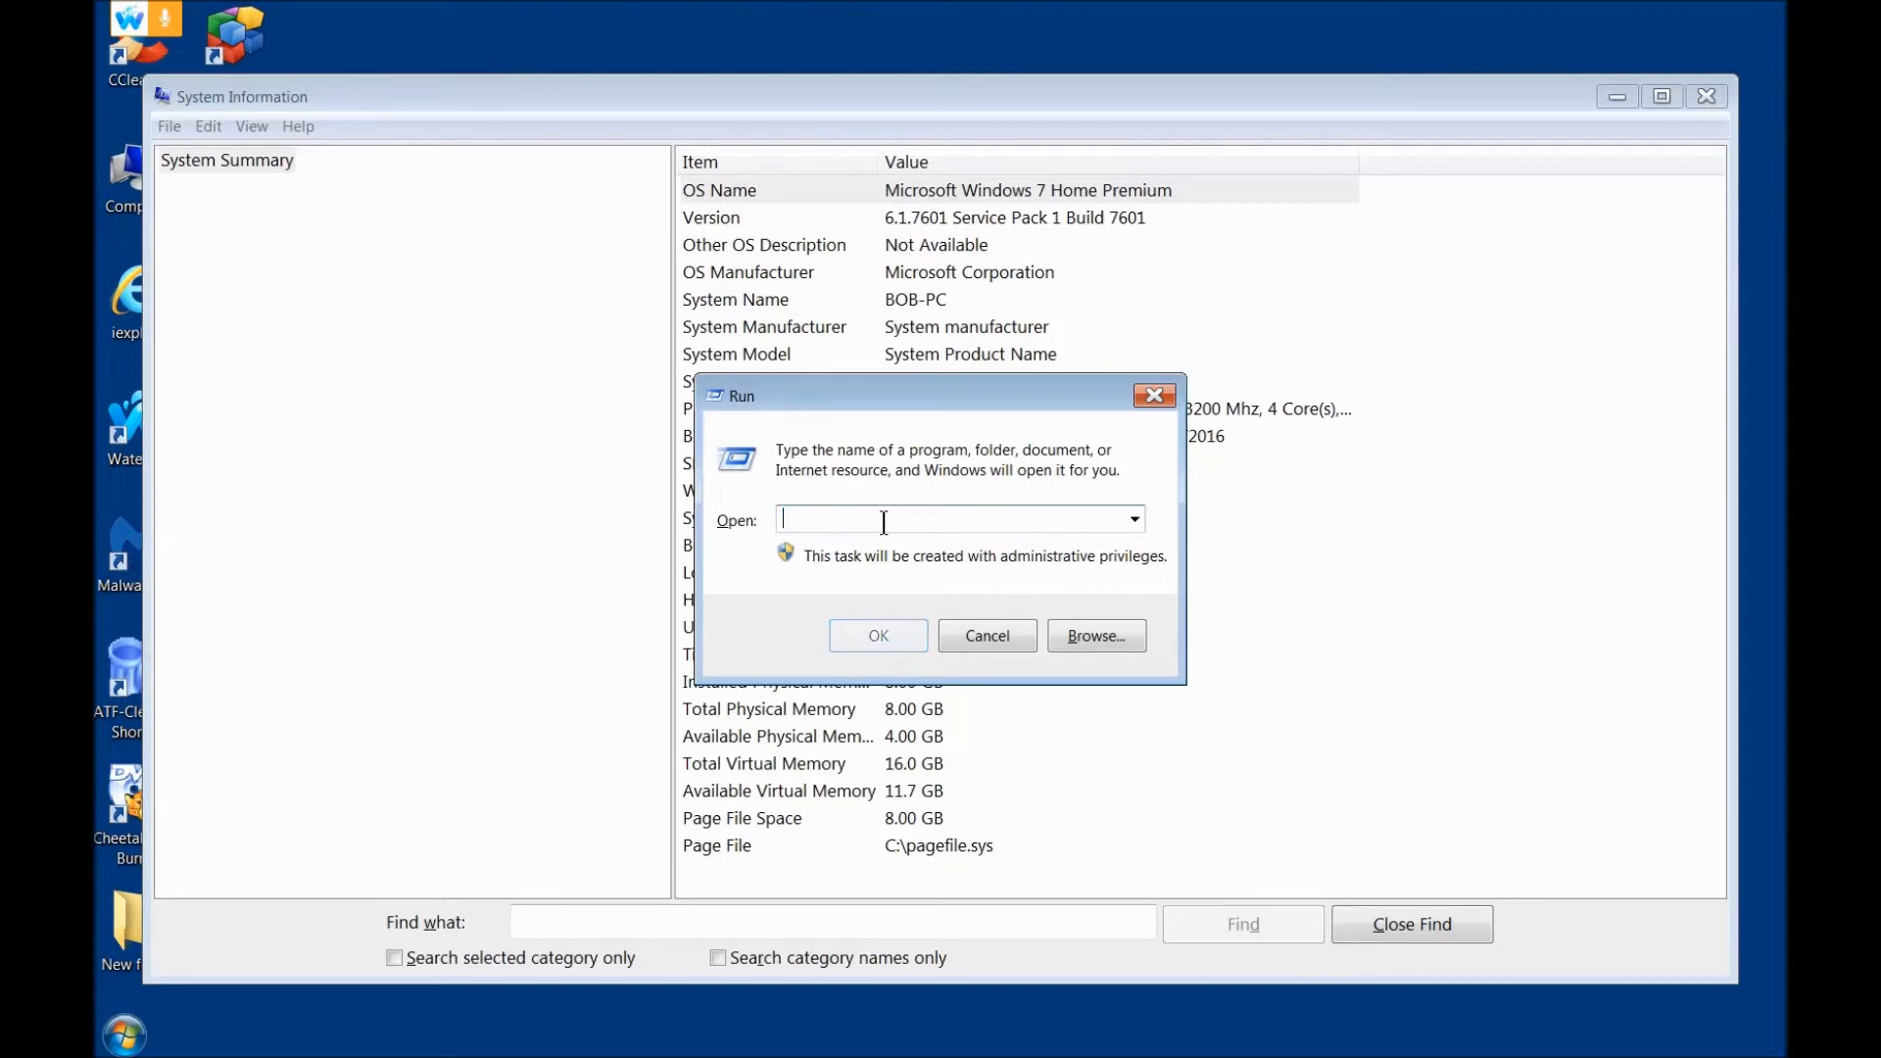
{"action": "type", "text": "cmd"}
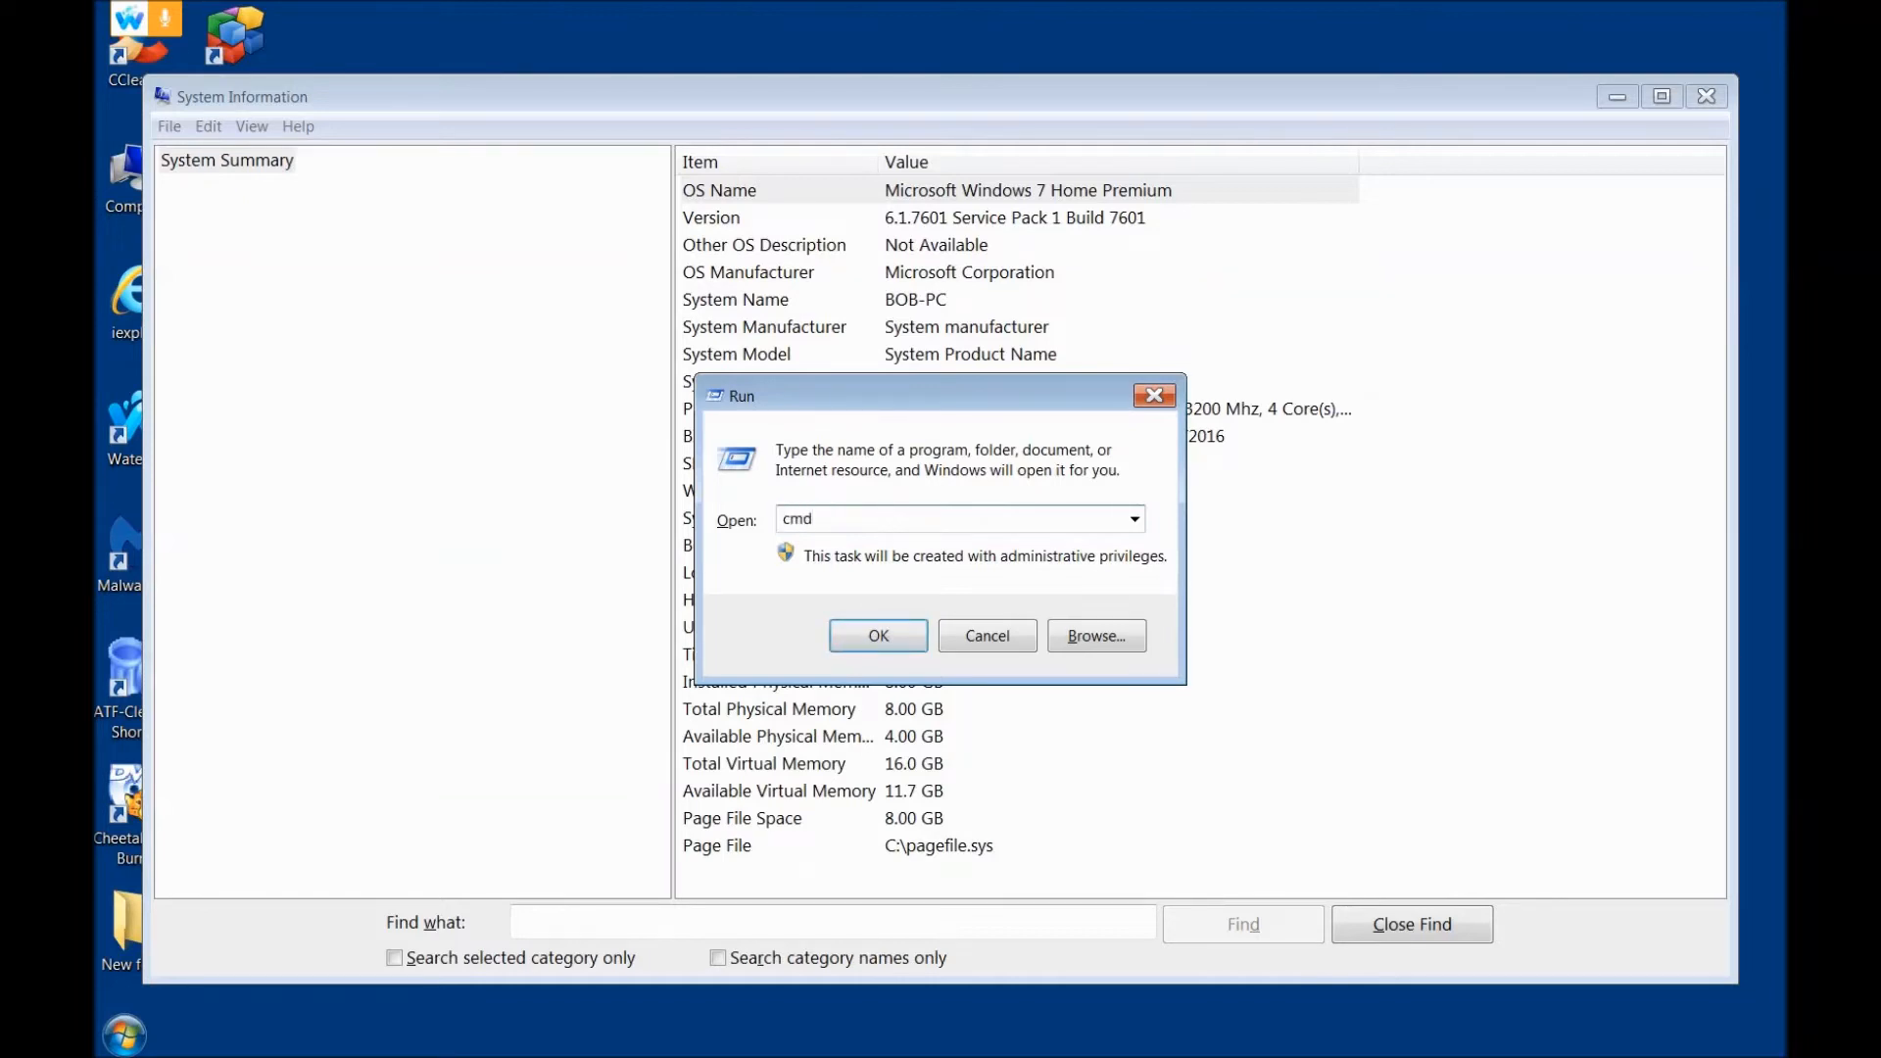
{"action": "key", "text": "Return"}
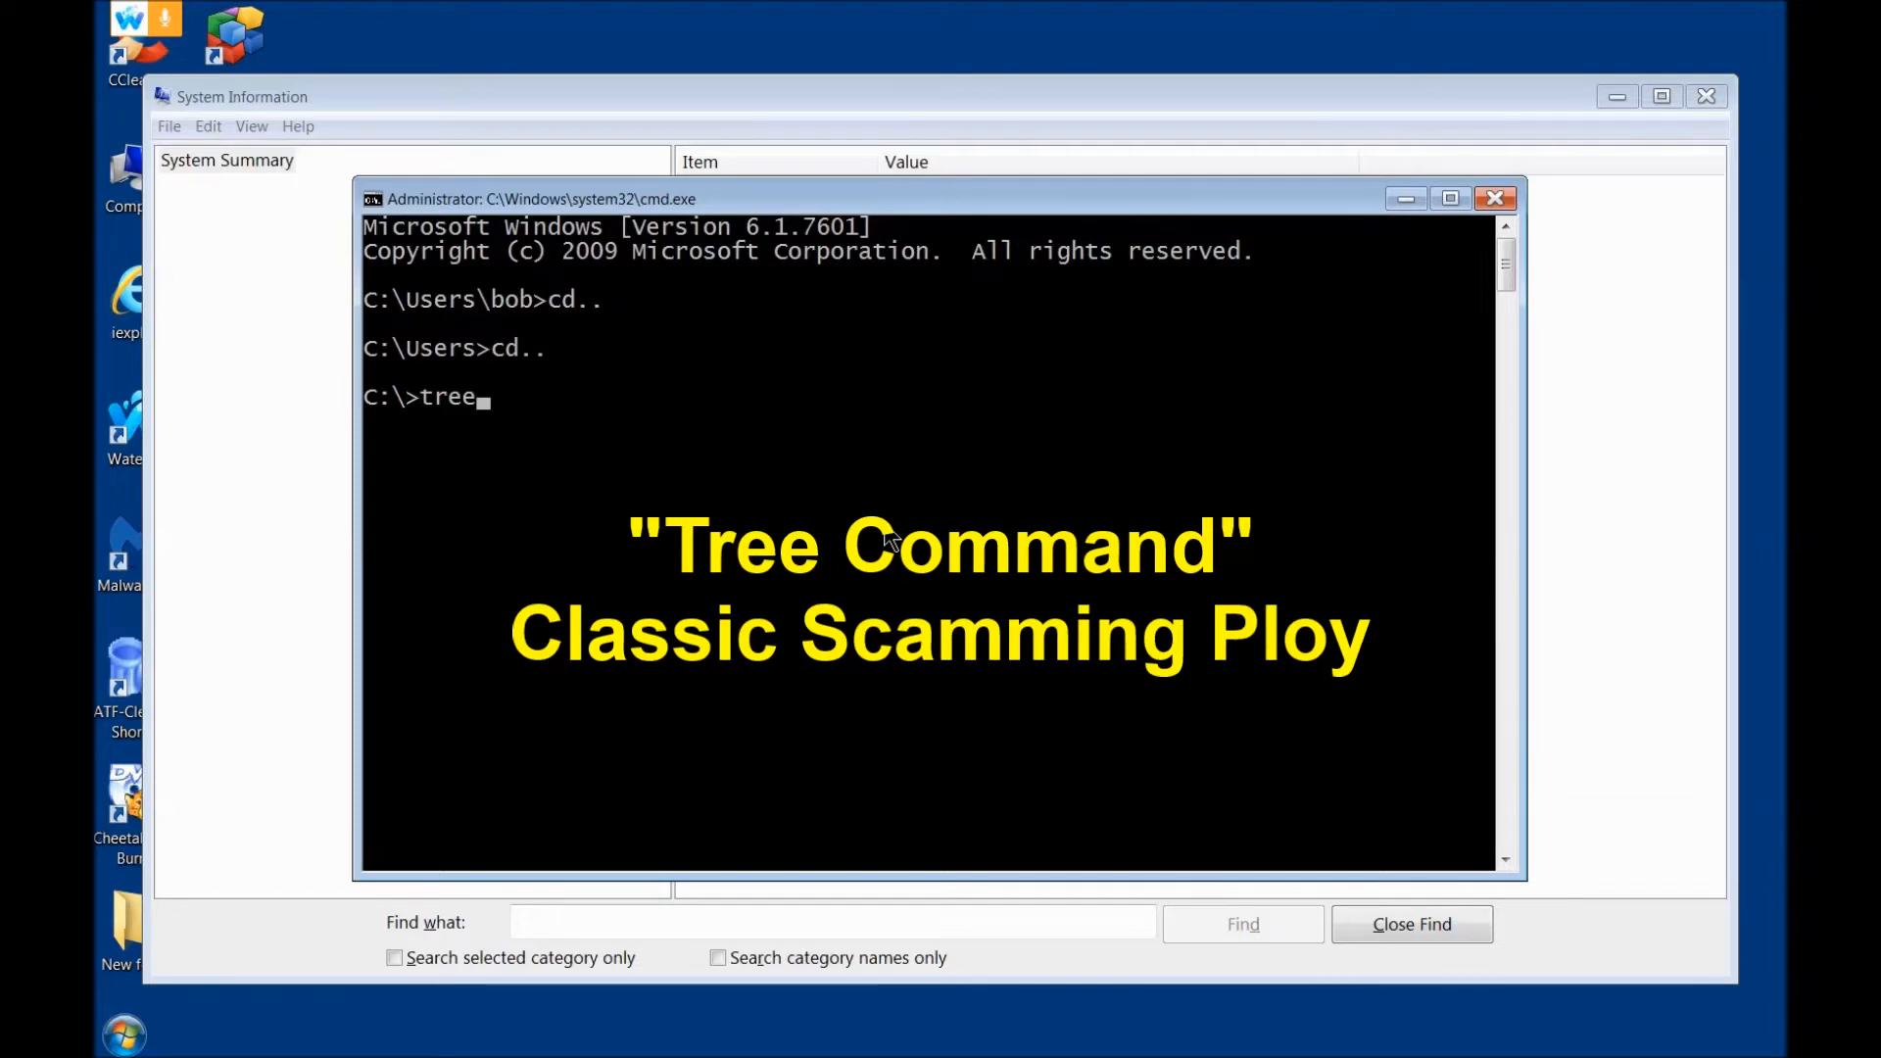
{"action": "key", "text": "Return"}
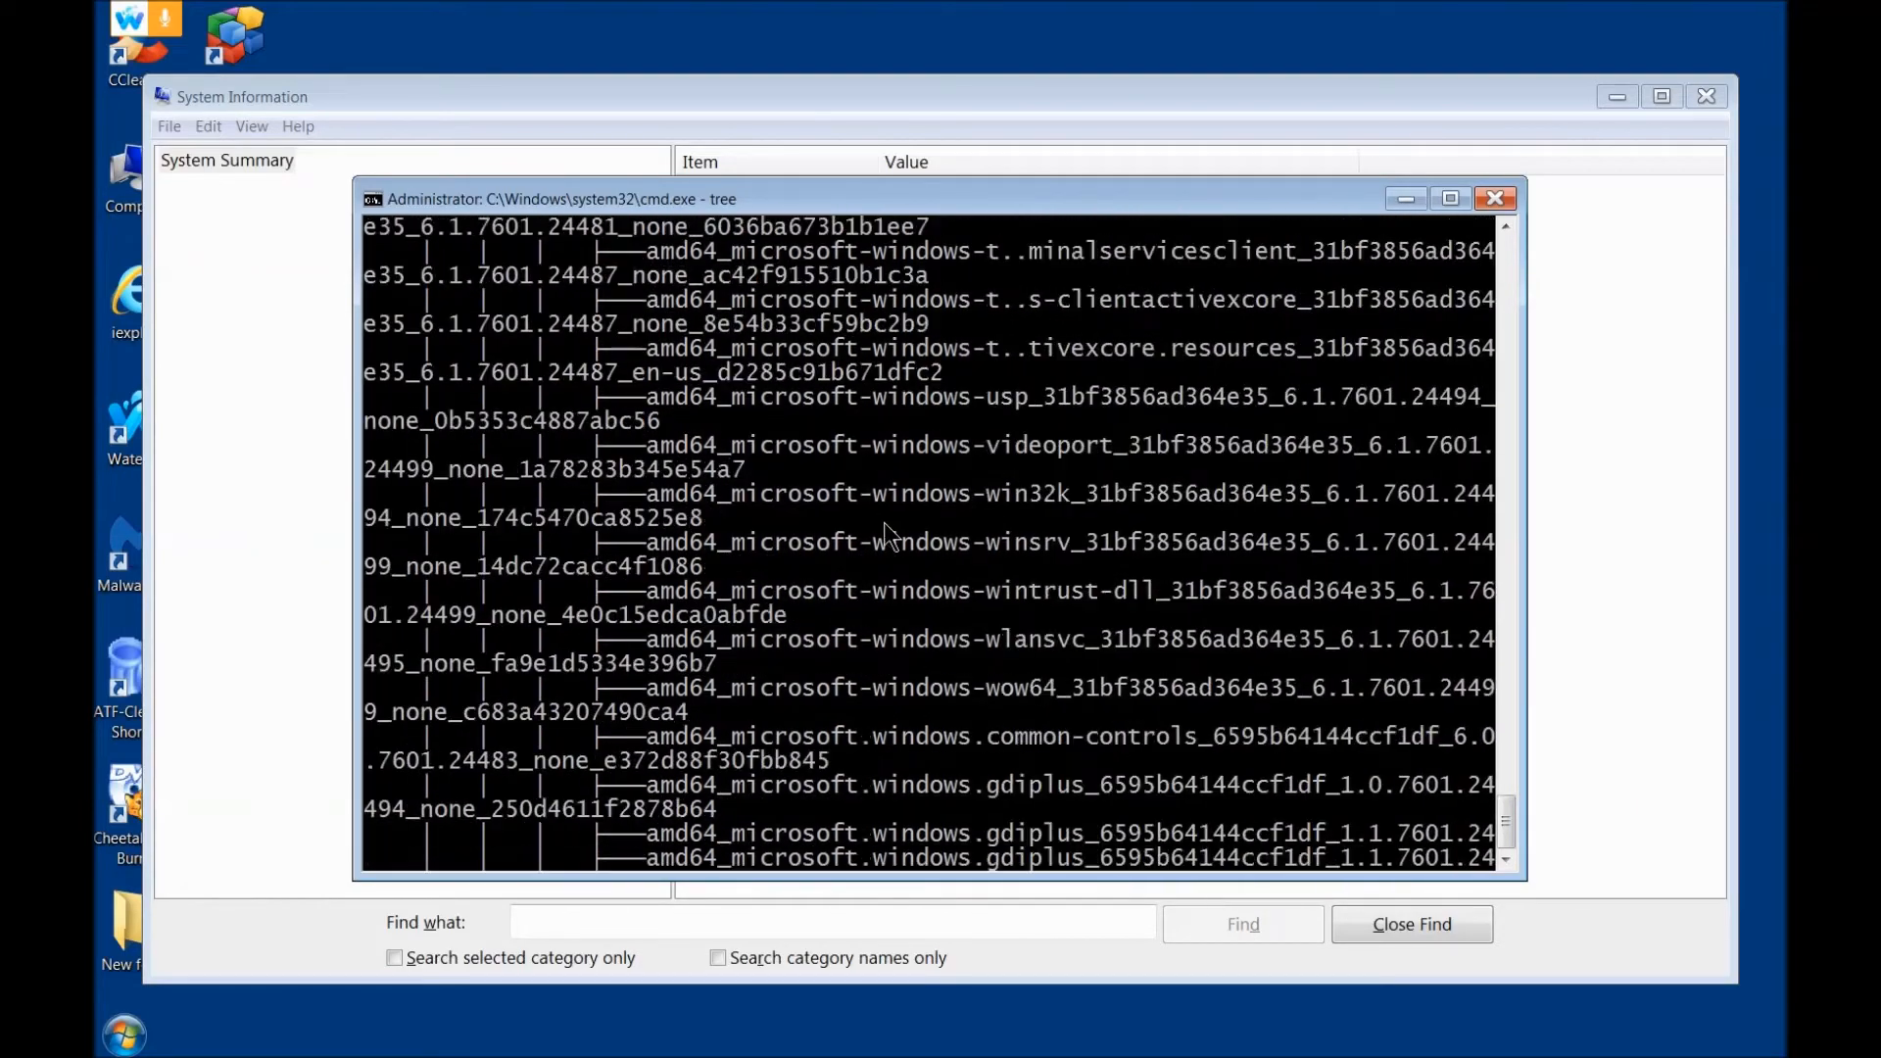
Step: Stop the running tree listing and submit the stray text "UTER SOFTWARE EXPRVPPED...IIS" and "." at the C:\ prompt
{"action": "key", "text": "ctrl+c"}
{"action": "key", "text": "Return"}
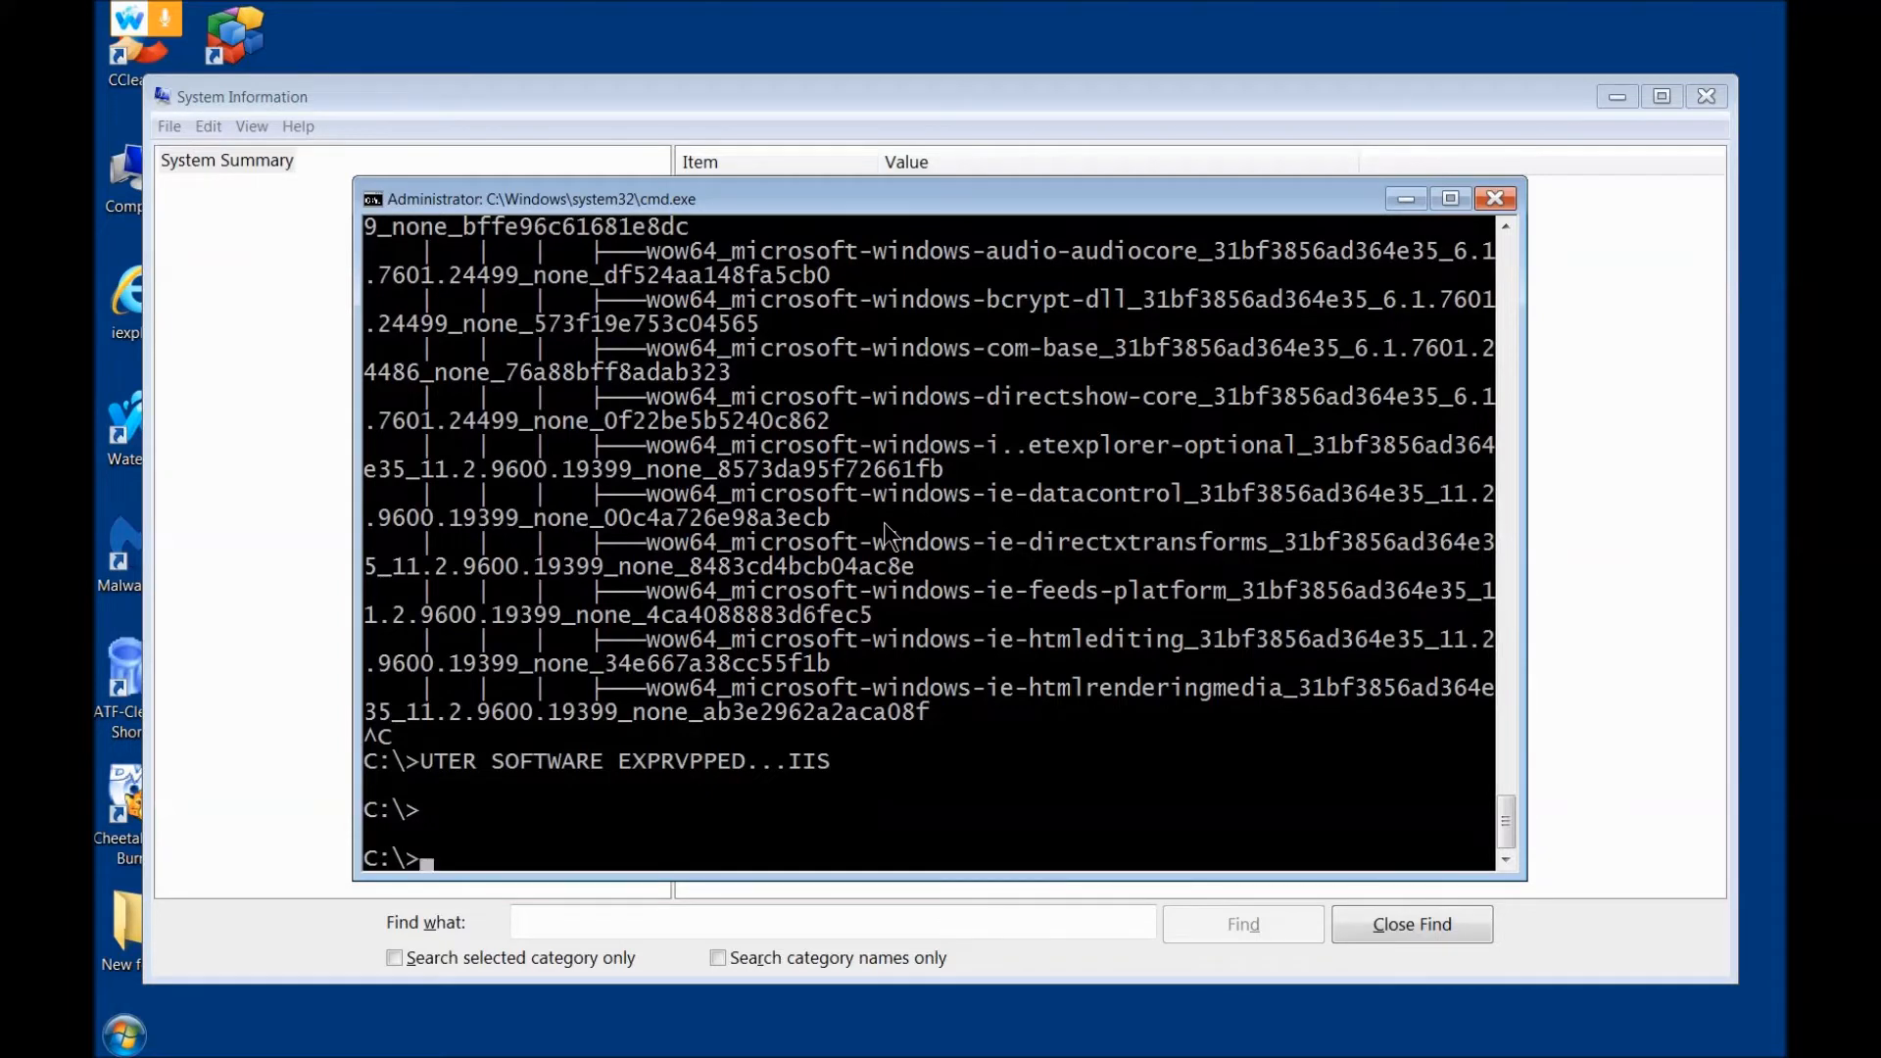
{"action": "type", "text": "."}
{"action": "key", "text": "Return"}
Step: Enter CD.. at the C:\ prompt and run the TREE command a second time
{"action": "type", "text": "CD.."}
{"action": "key", "text": "Return"}
{"action": "type", "text": "TREE"}
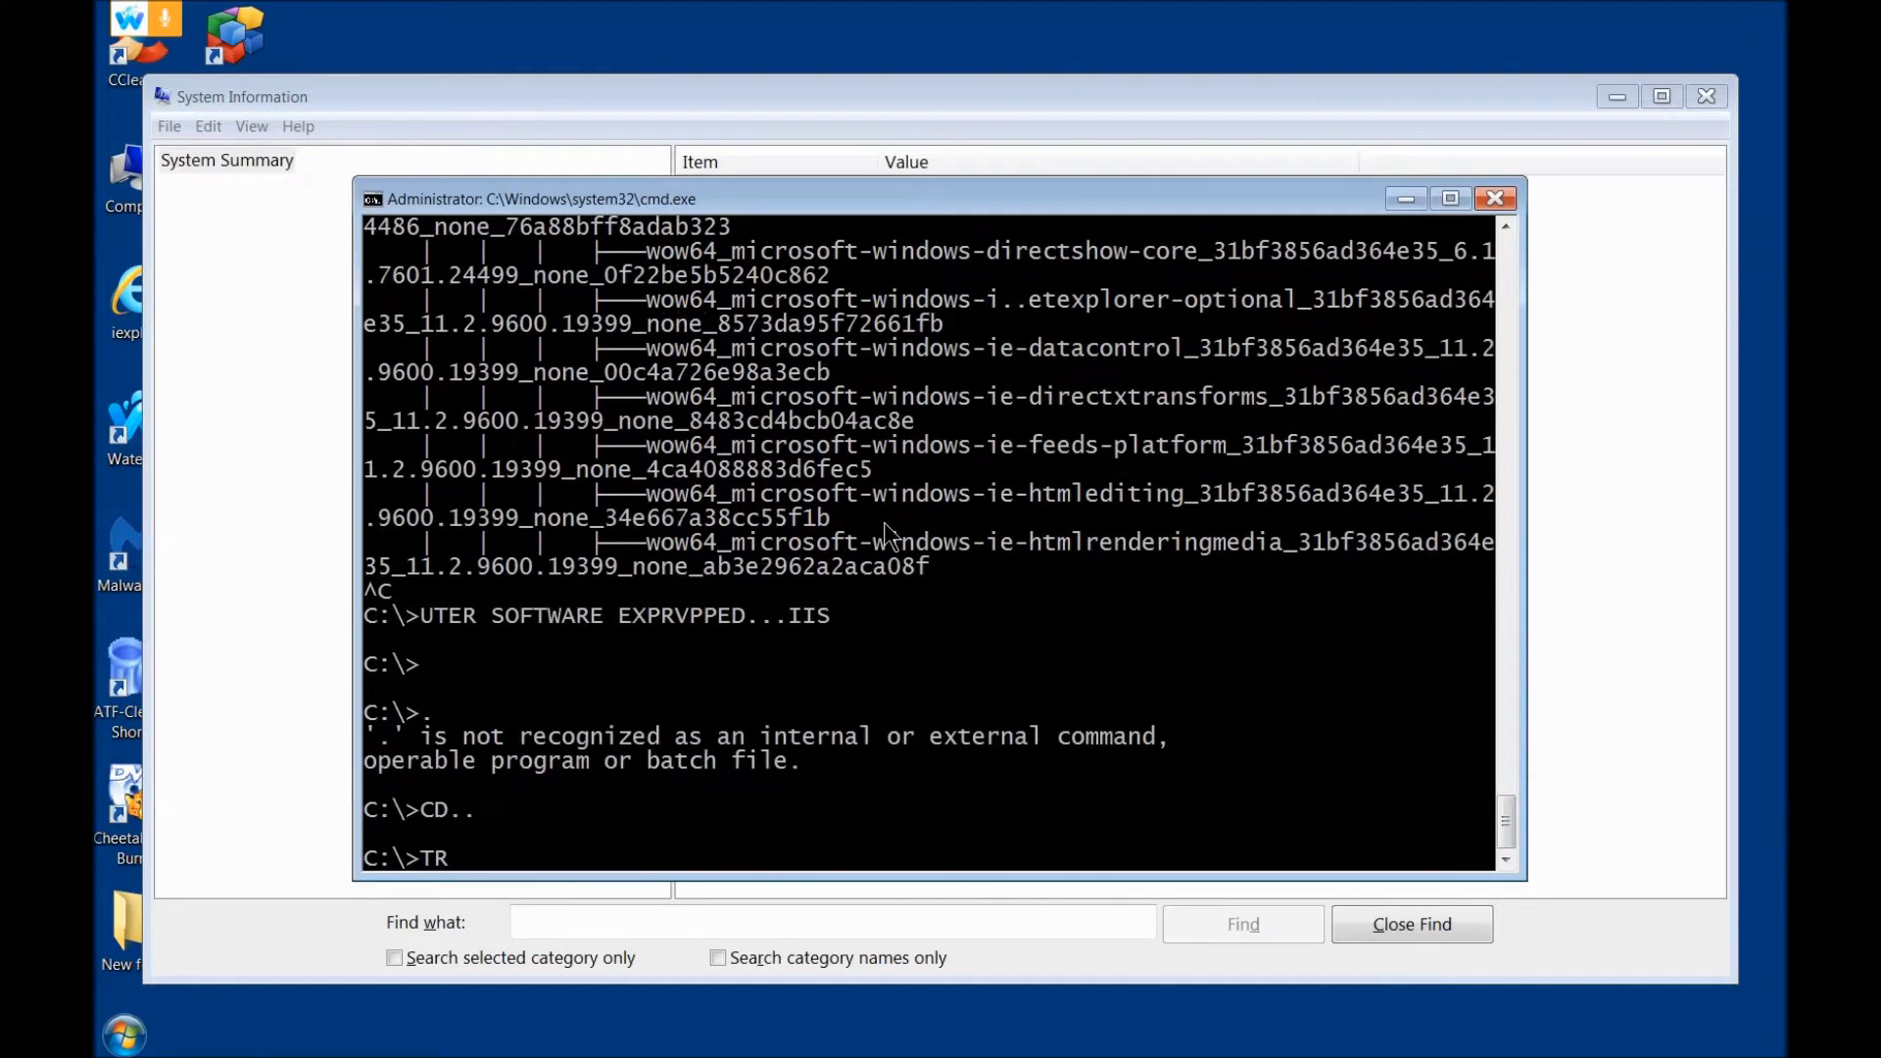
{"action": "key", "text": "Return"}
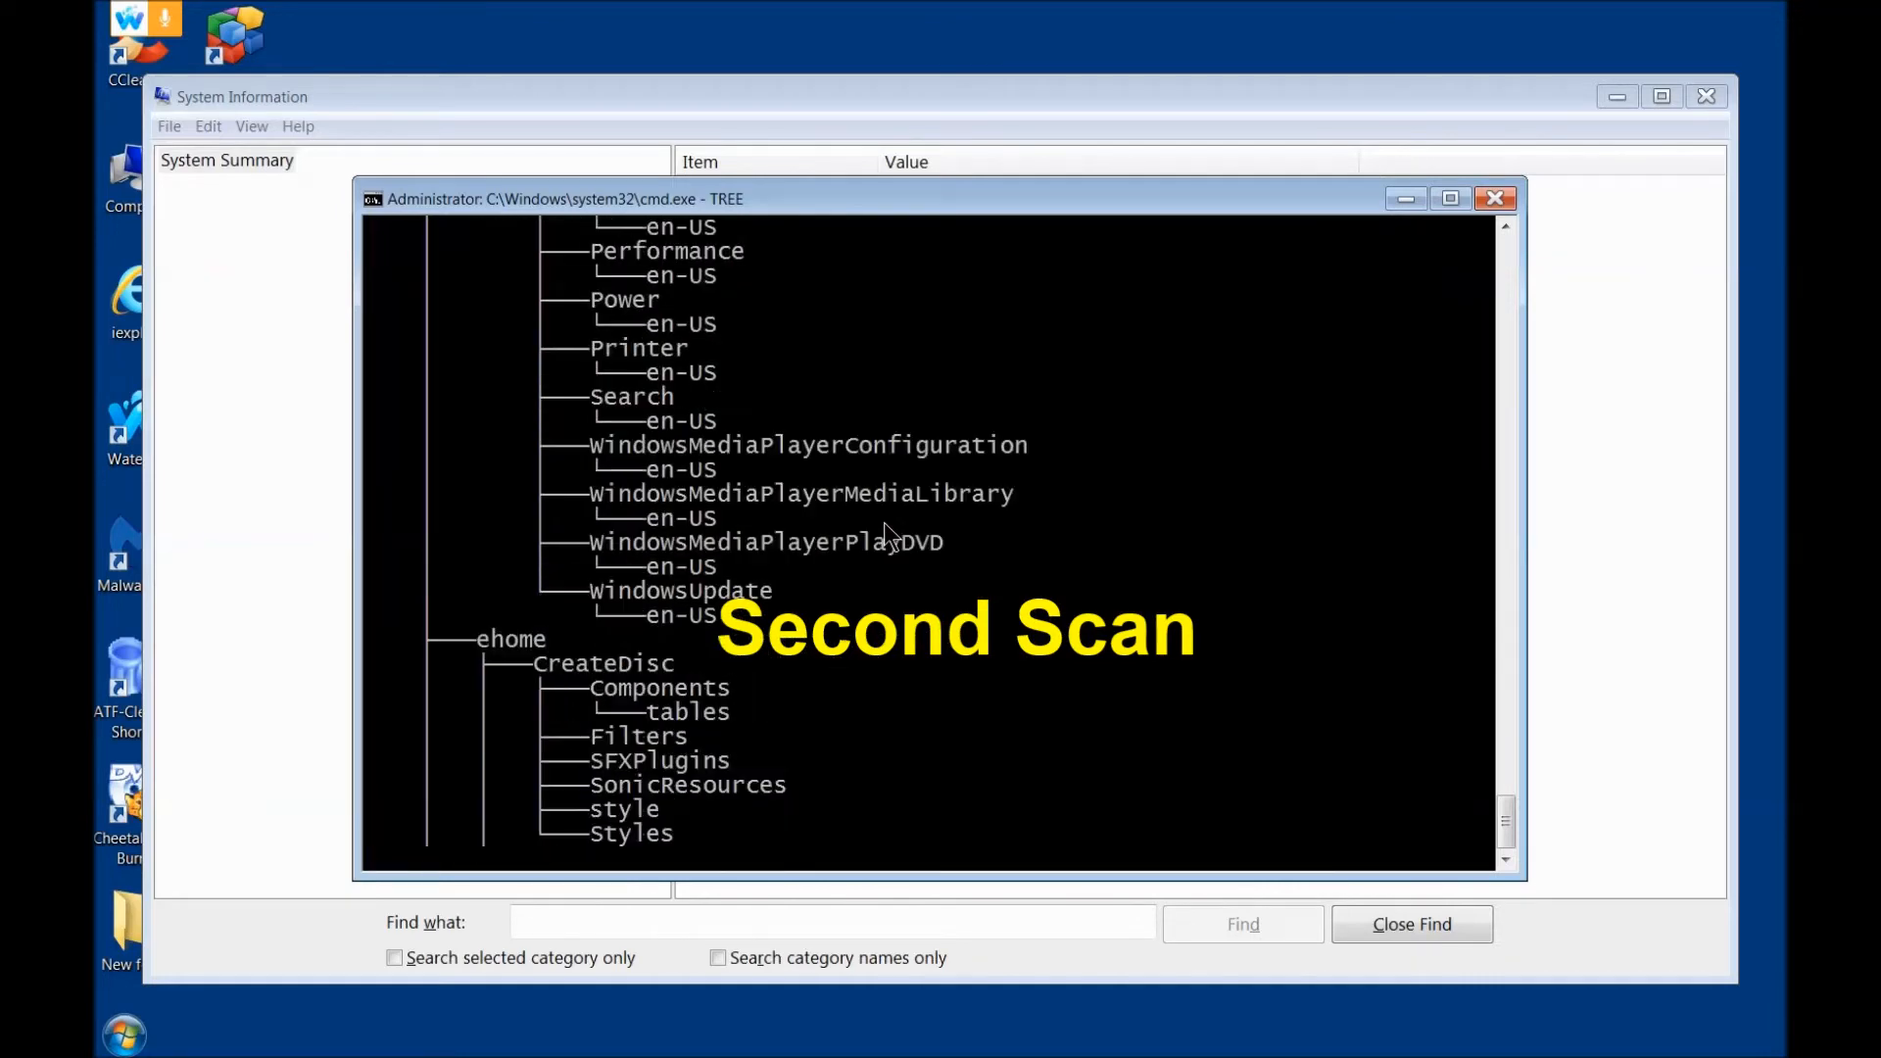
Step: Pause and resume the running tree listing, stop it and enter a message beginning "COMPUTER SOFTWARE PROTECTION EXPIRED" at the prompt
{"action": "left_click", "coordinate": [794, 784]}
{"action": "right_click", "coordinate": [788, 774]}
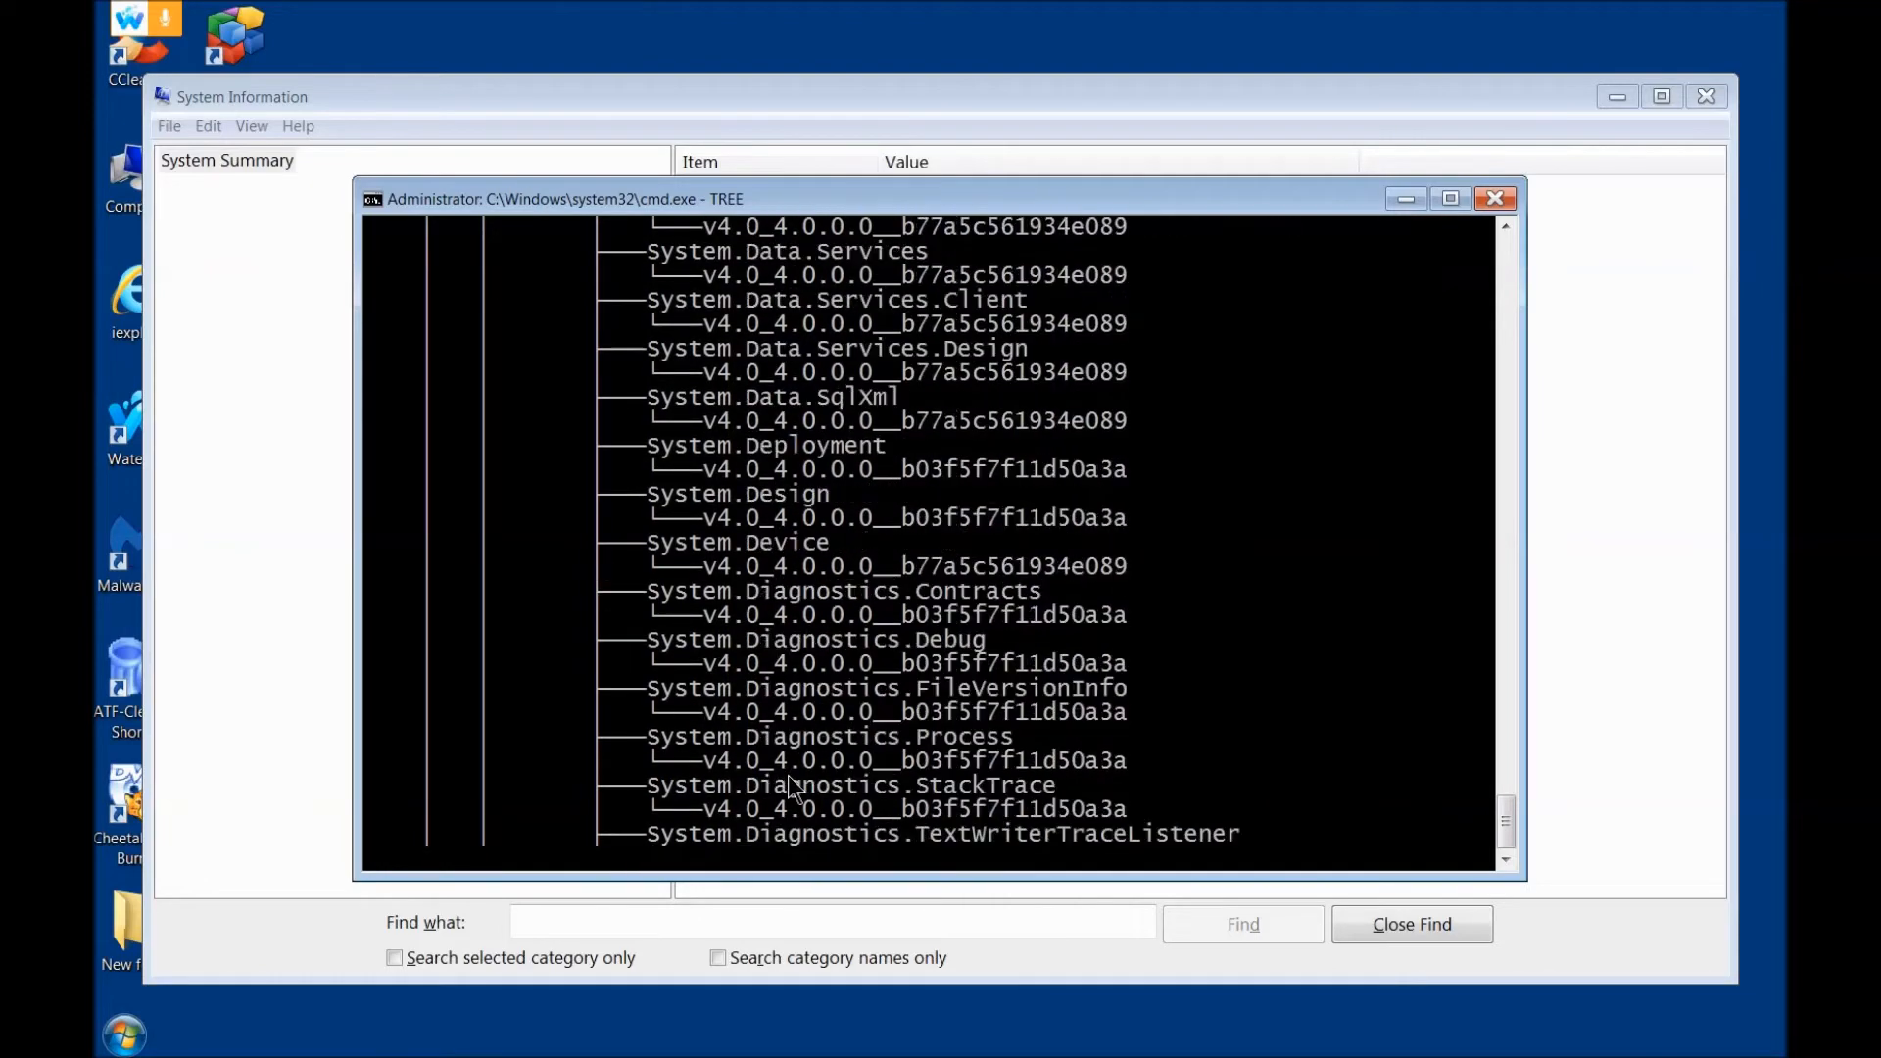
{"action": "left_click", "coordinate": [788, 774]}
{"action": "right_click", "coordinate": [788, 774]}
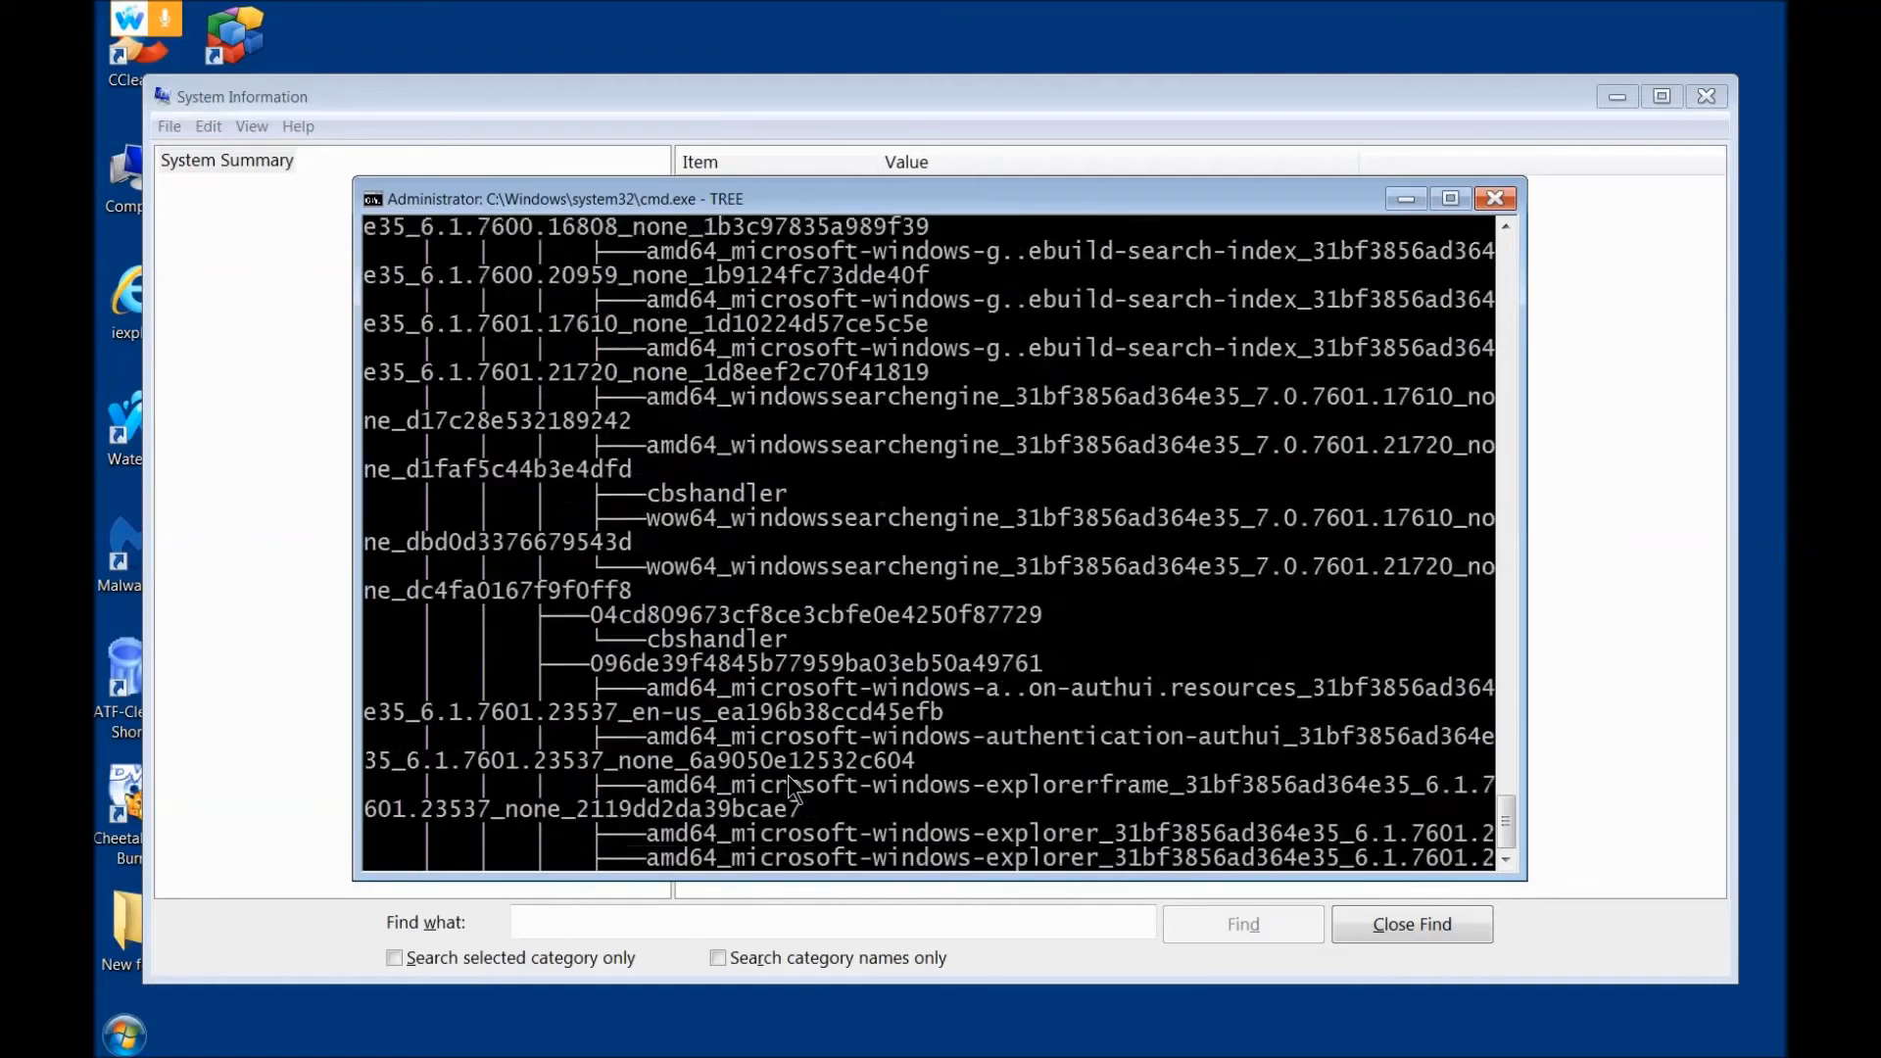
{"action": "left_click", "coordinate": [795, 815]}
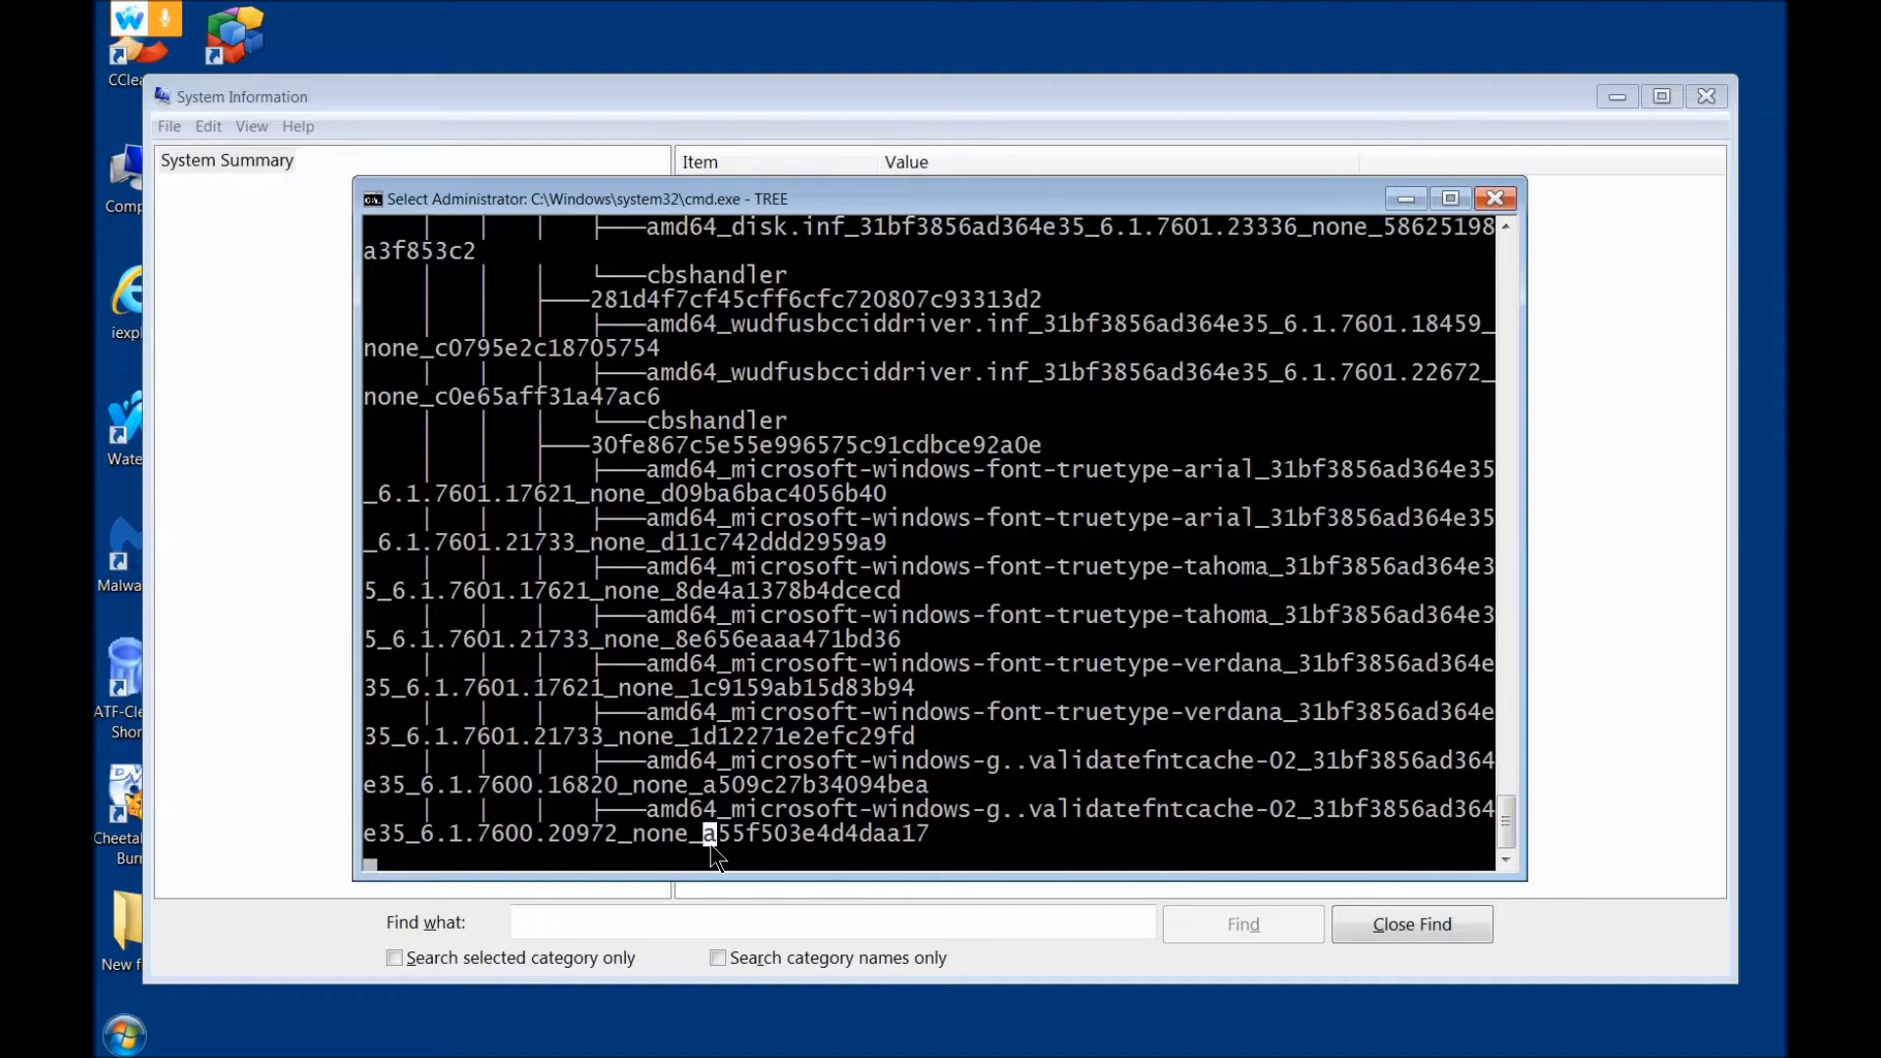
{"action": "key", "text": "Escape"}
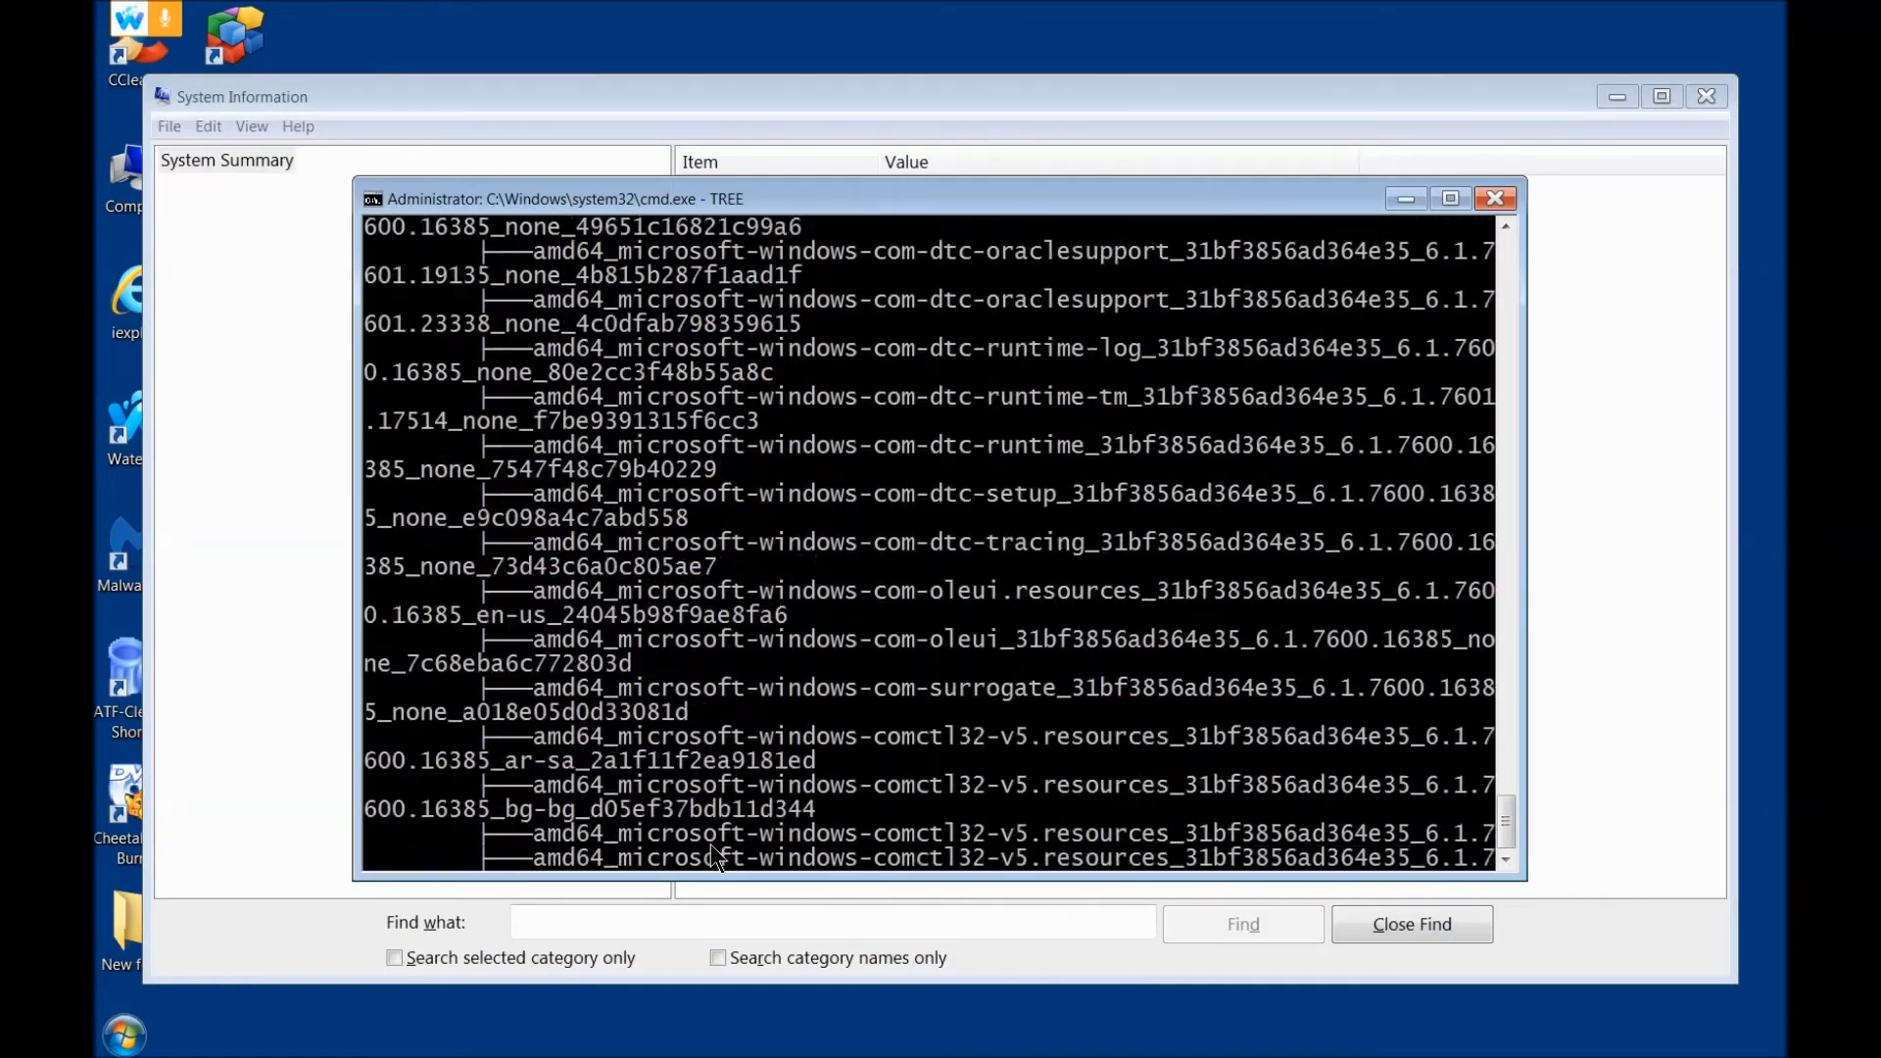
{"action": "key", "text": "ctrl+c"}
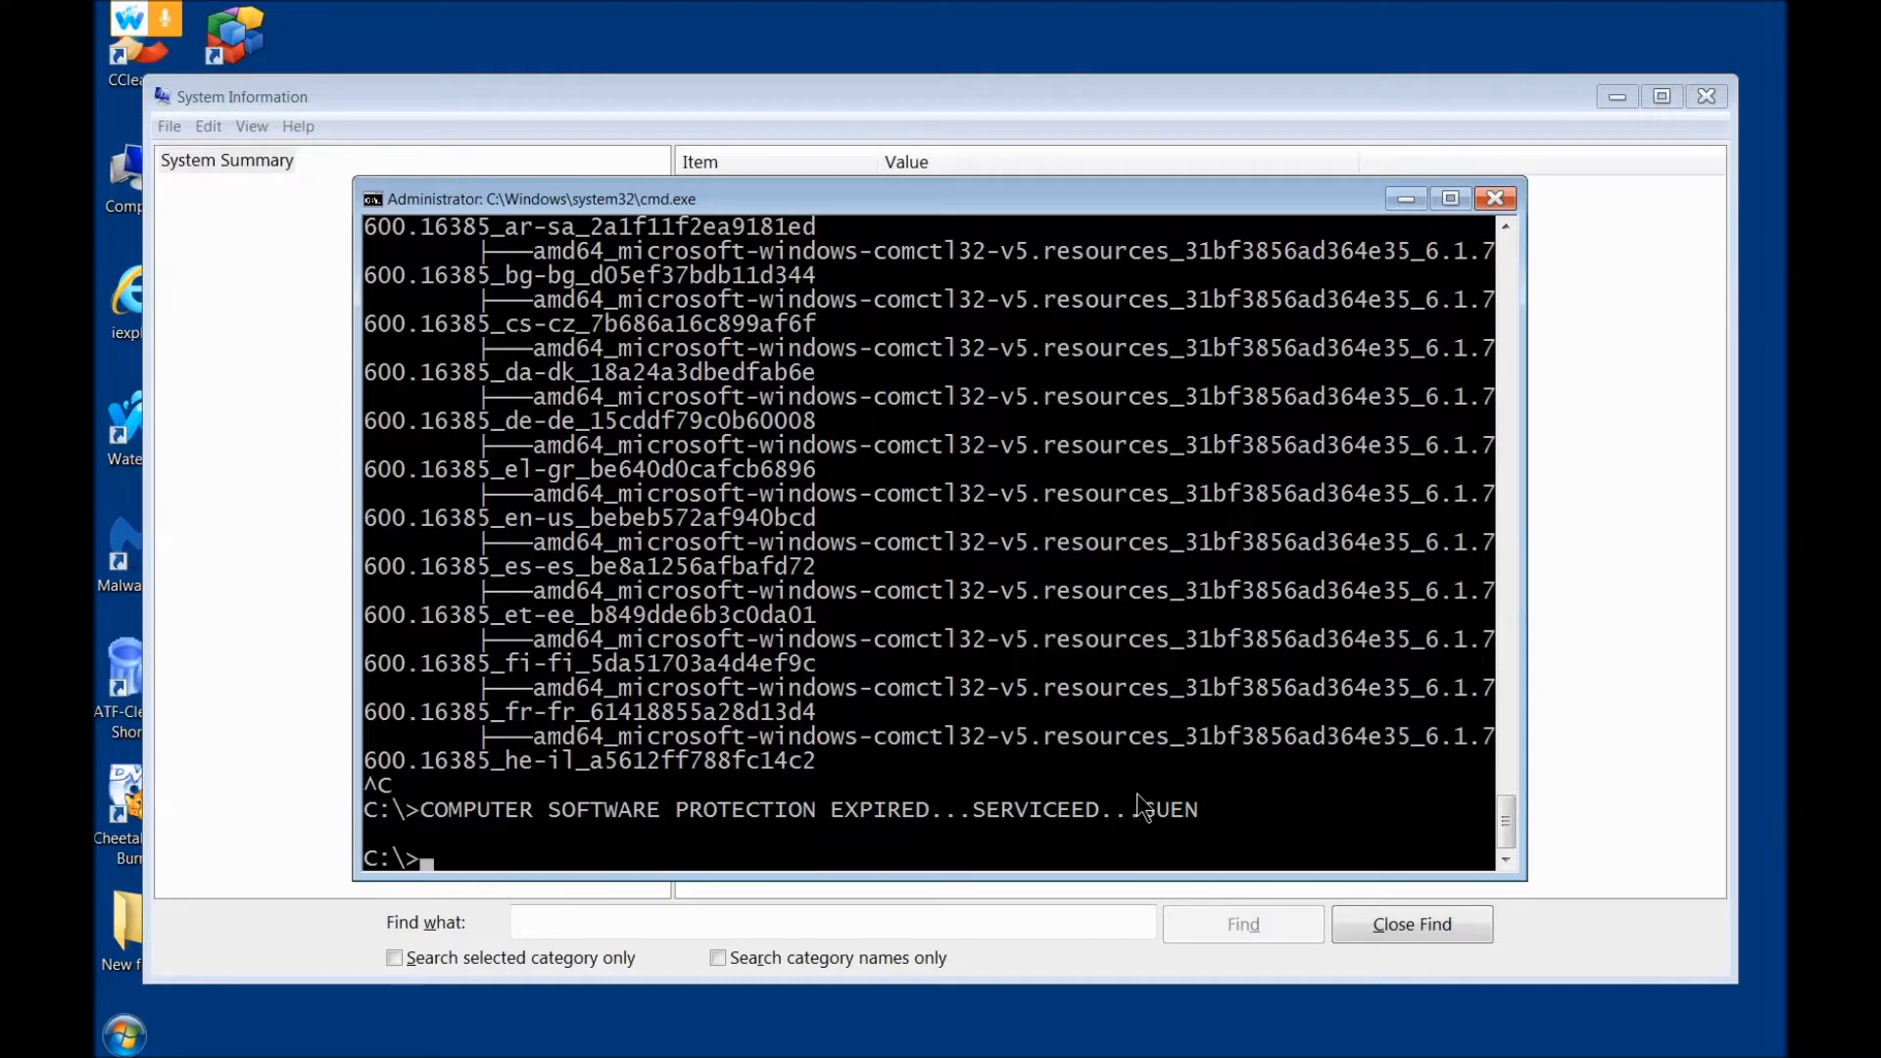
Step: Close the command prompt and System Information windows and bring up the Run dialog
{"action": "left_click", "coordinate": [1500, 206]}
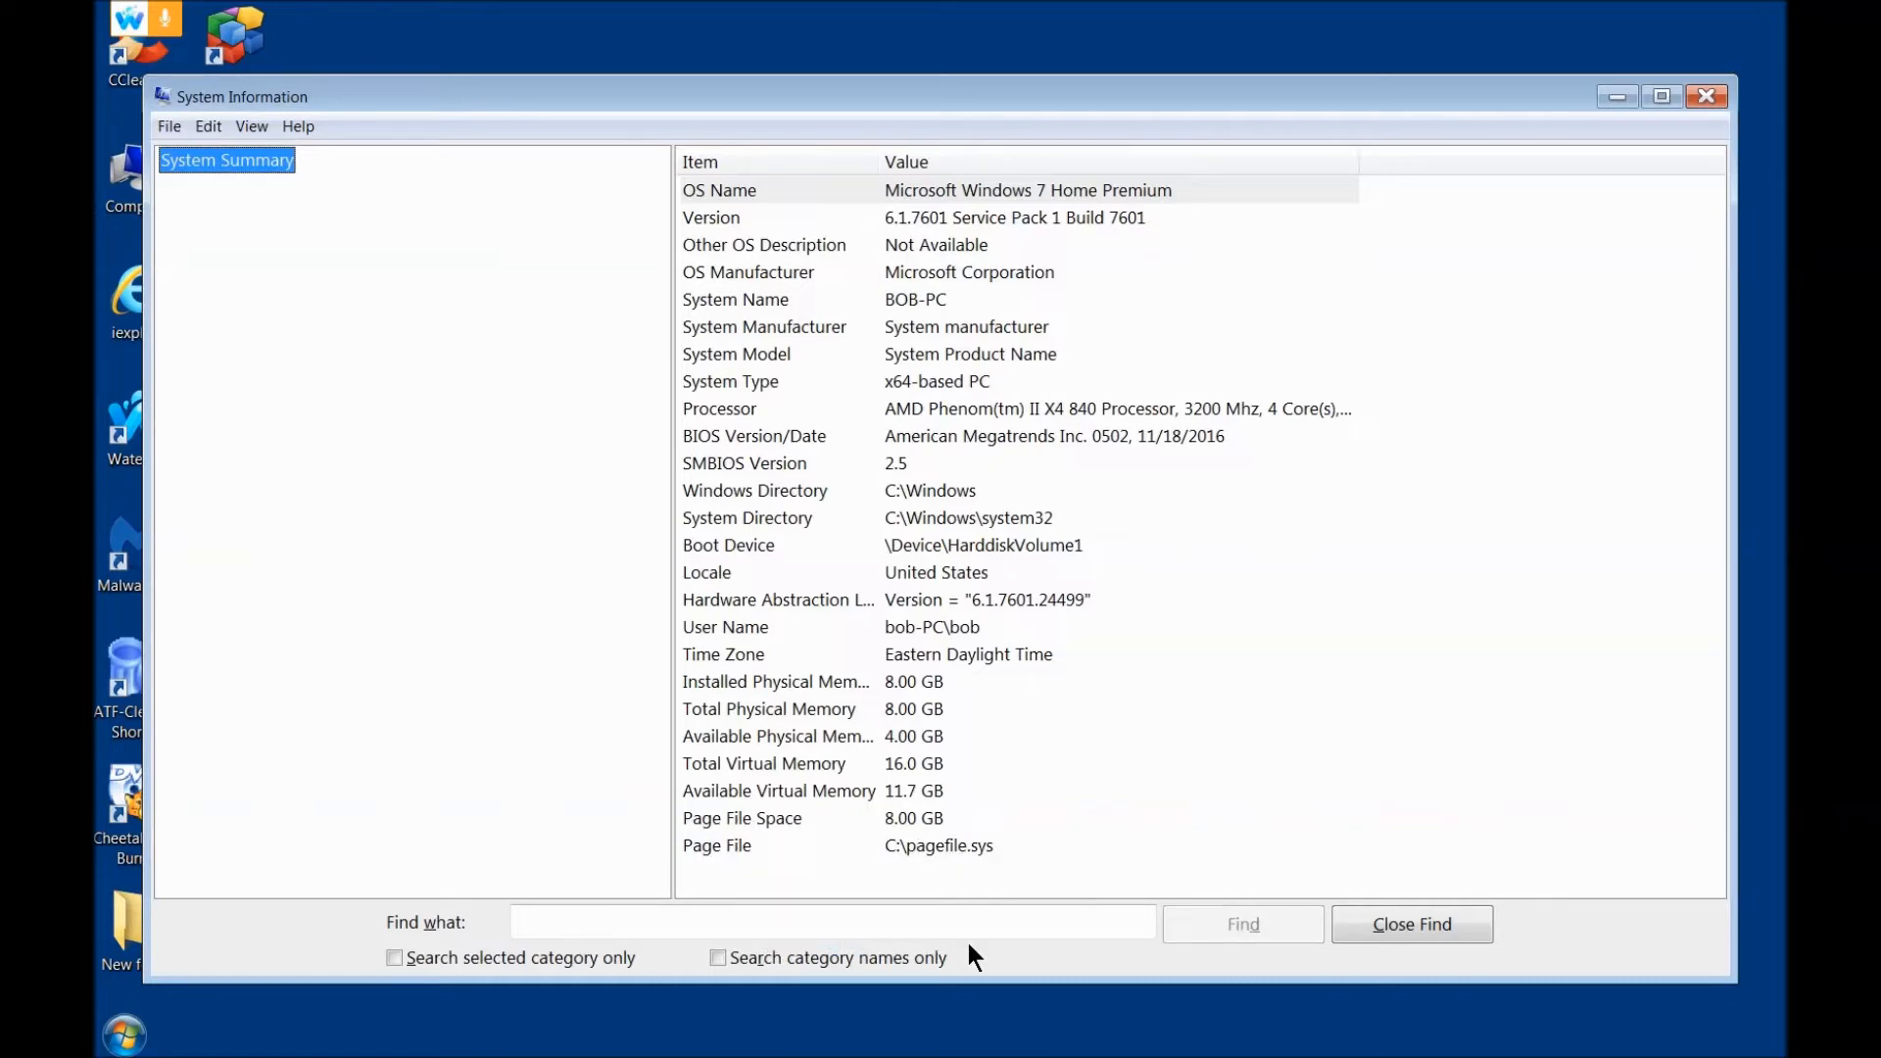
{"action": "key", "text": "super+r"}
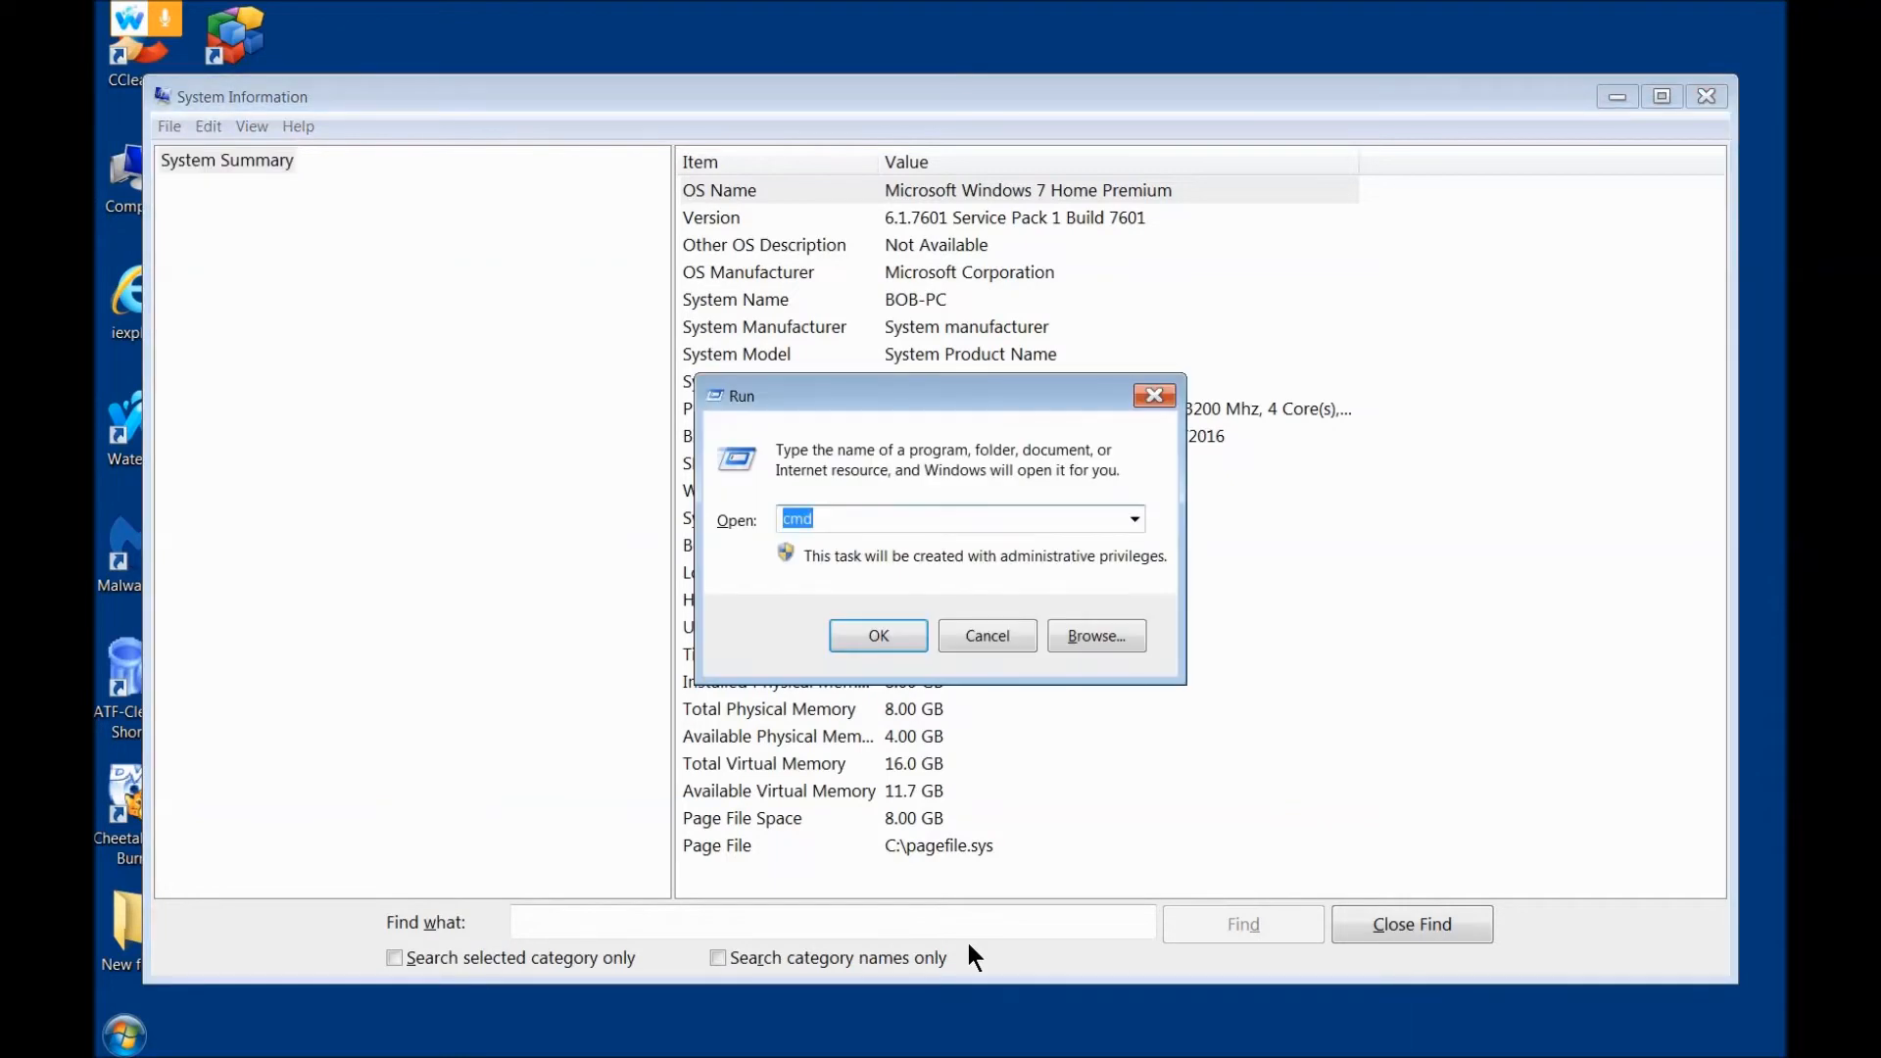
{"action": "left_click", "coordinate": [1717, 95]}
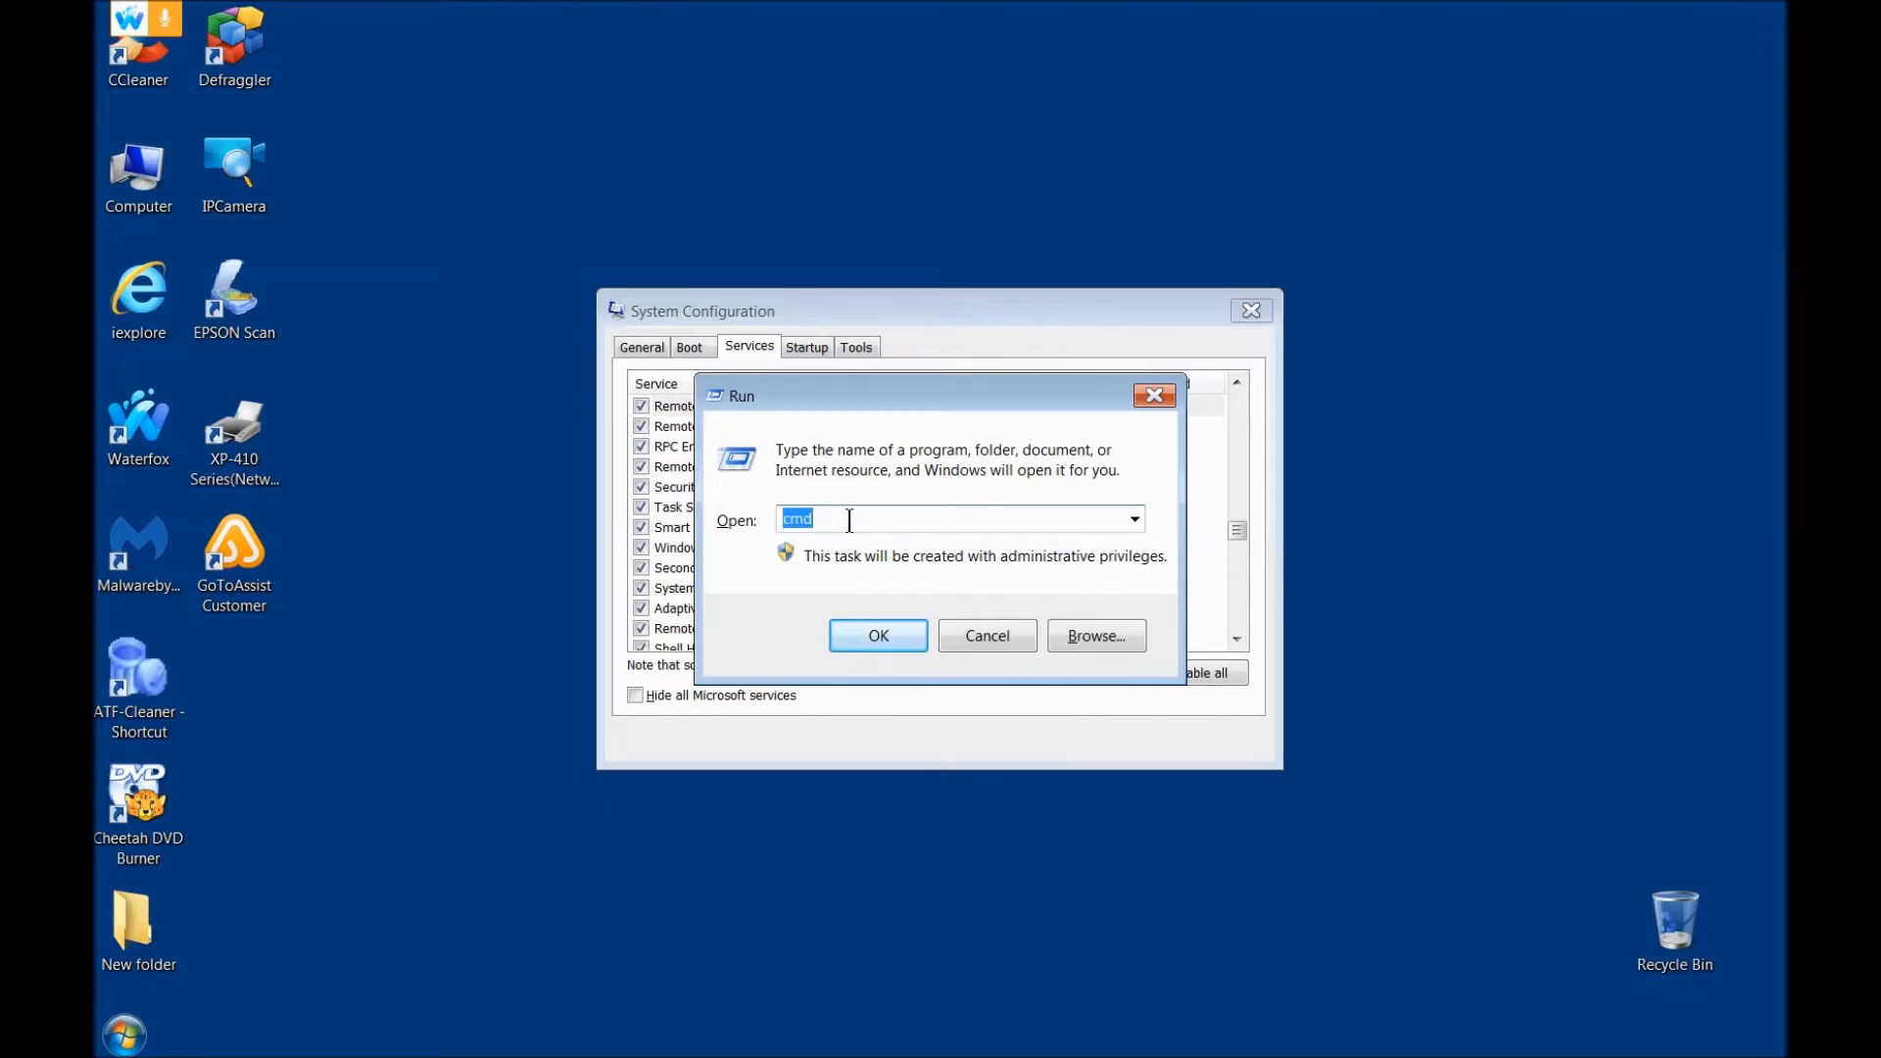
Step: Try to launch the task manager by running TASKMANAGER in place of cmd
{"action": "key", "text": "BackSpace"}
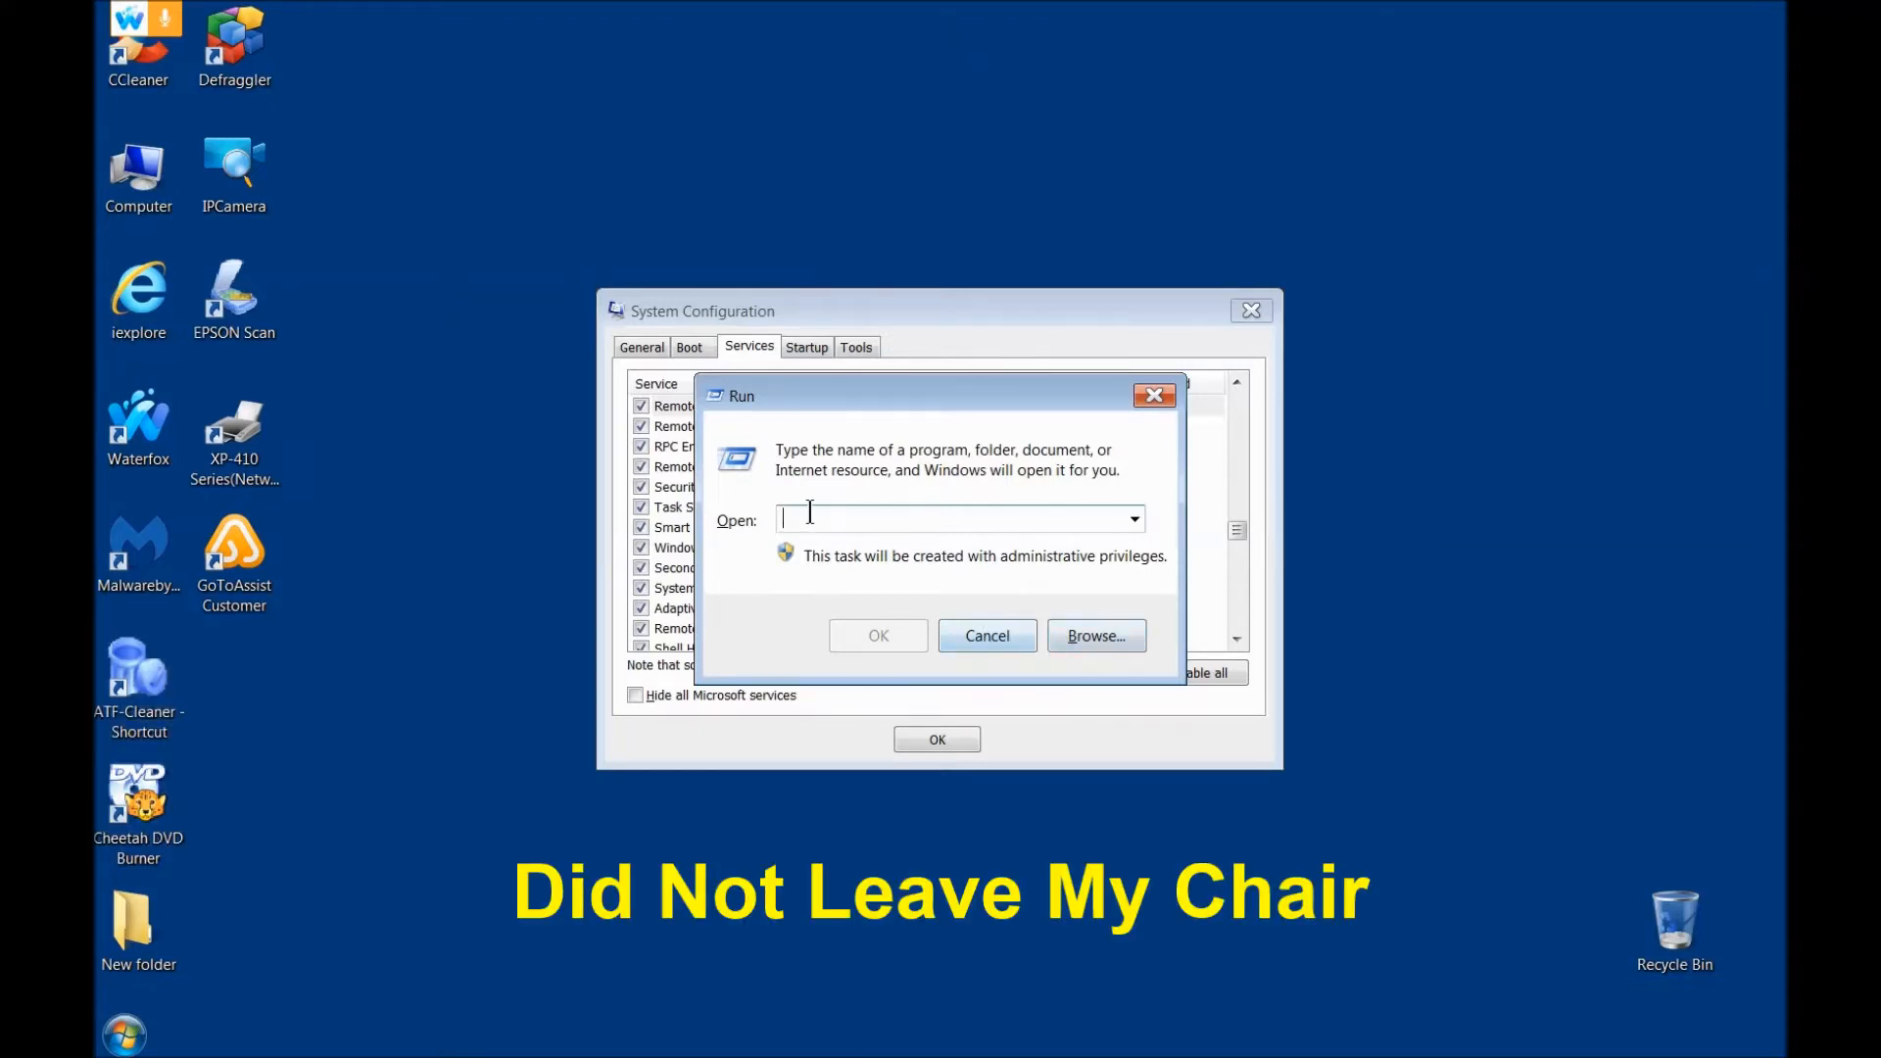
{"action": "type", "text": "TA"}
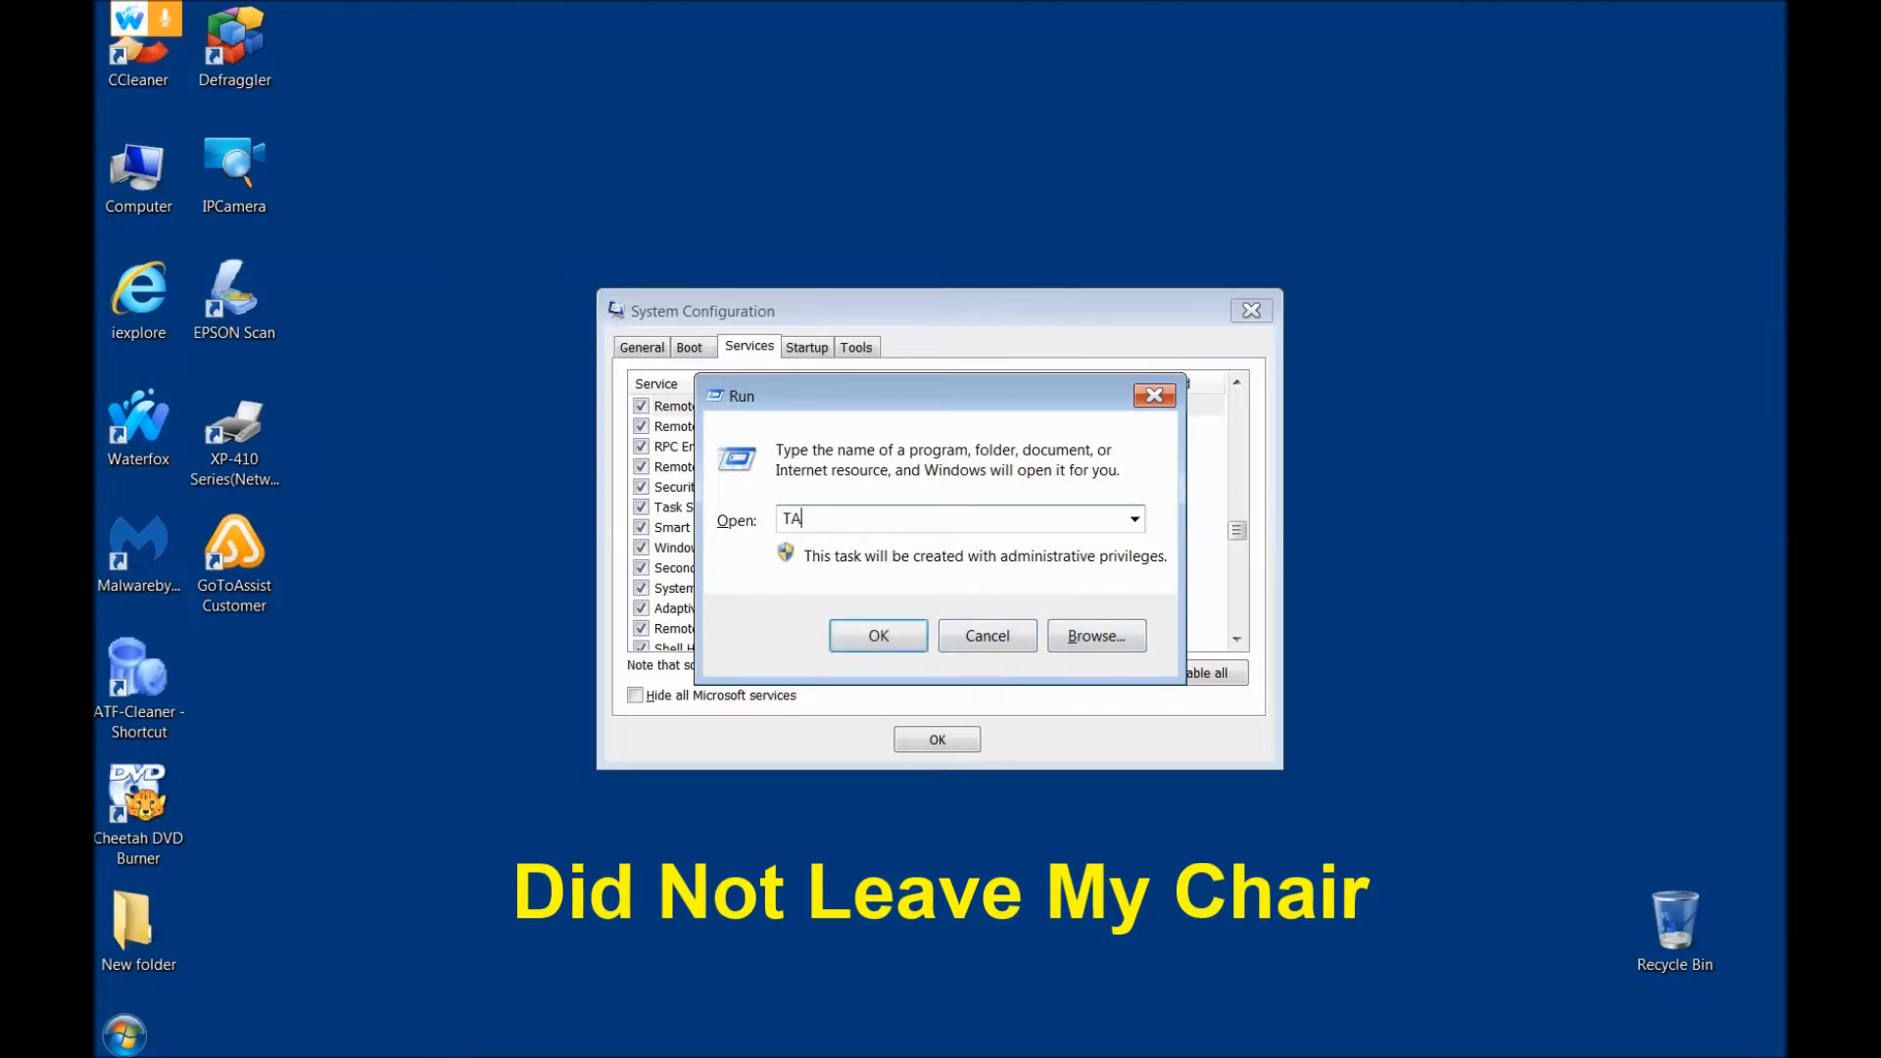
{"action": "type", "text": "SKMAAGER"}
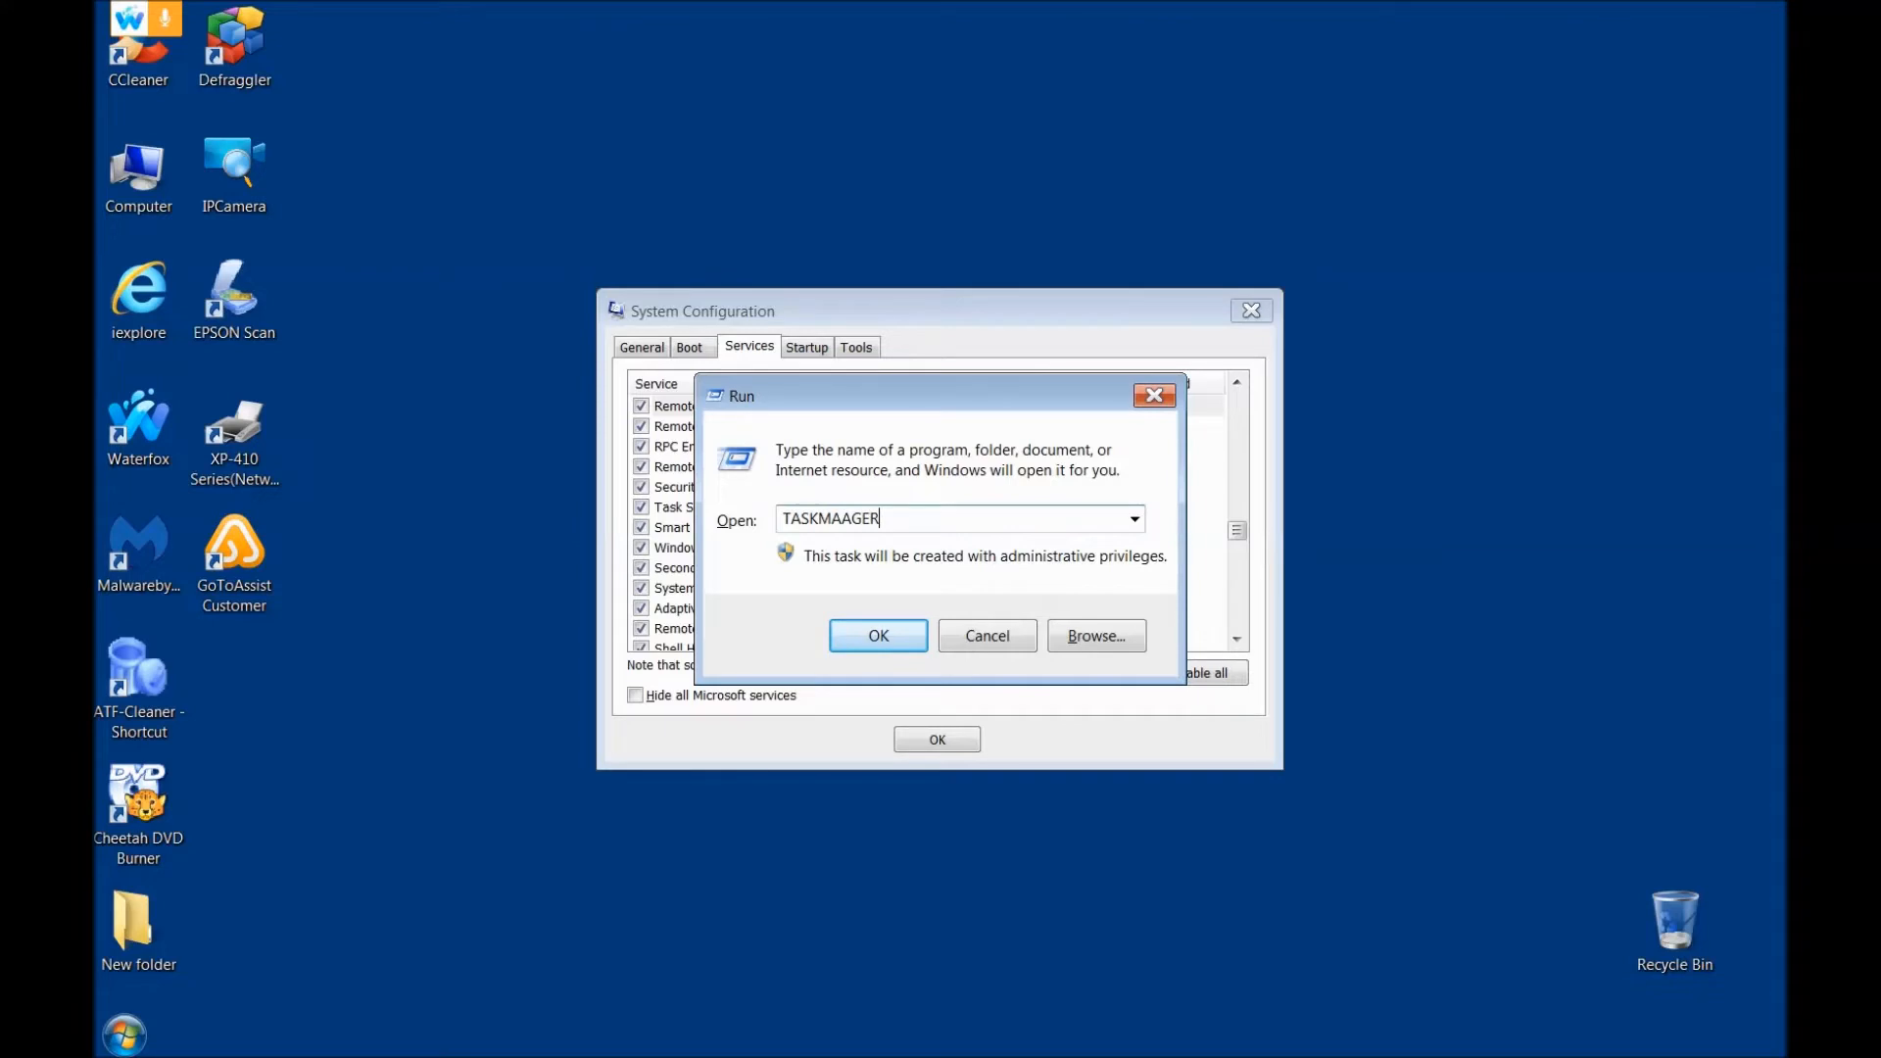
{"action": "key", "text": "BackSpace"}
{"action": "key", "text": "BackSpace"}
{"action": "key", "text": "BackSpace"}
{"action": "key", "text": "BackSpace"}
{"action": "type", "text": "NAGER"}
{"action": "left_click", "coordinate": [851, 639]}
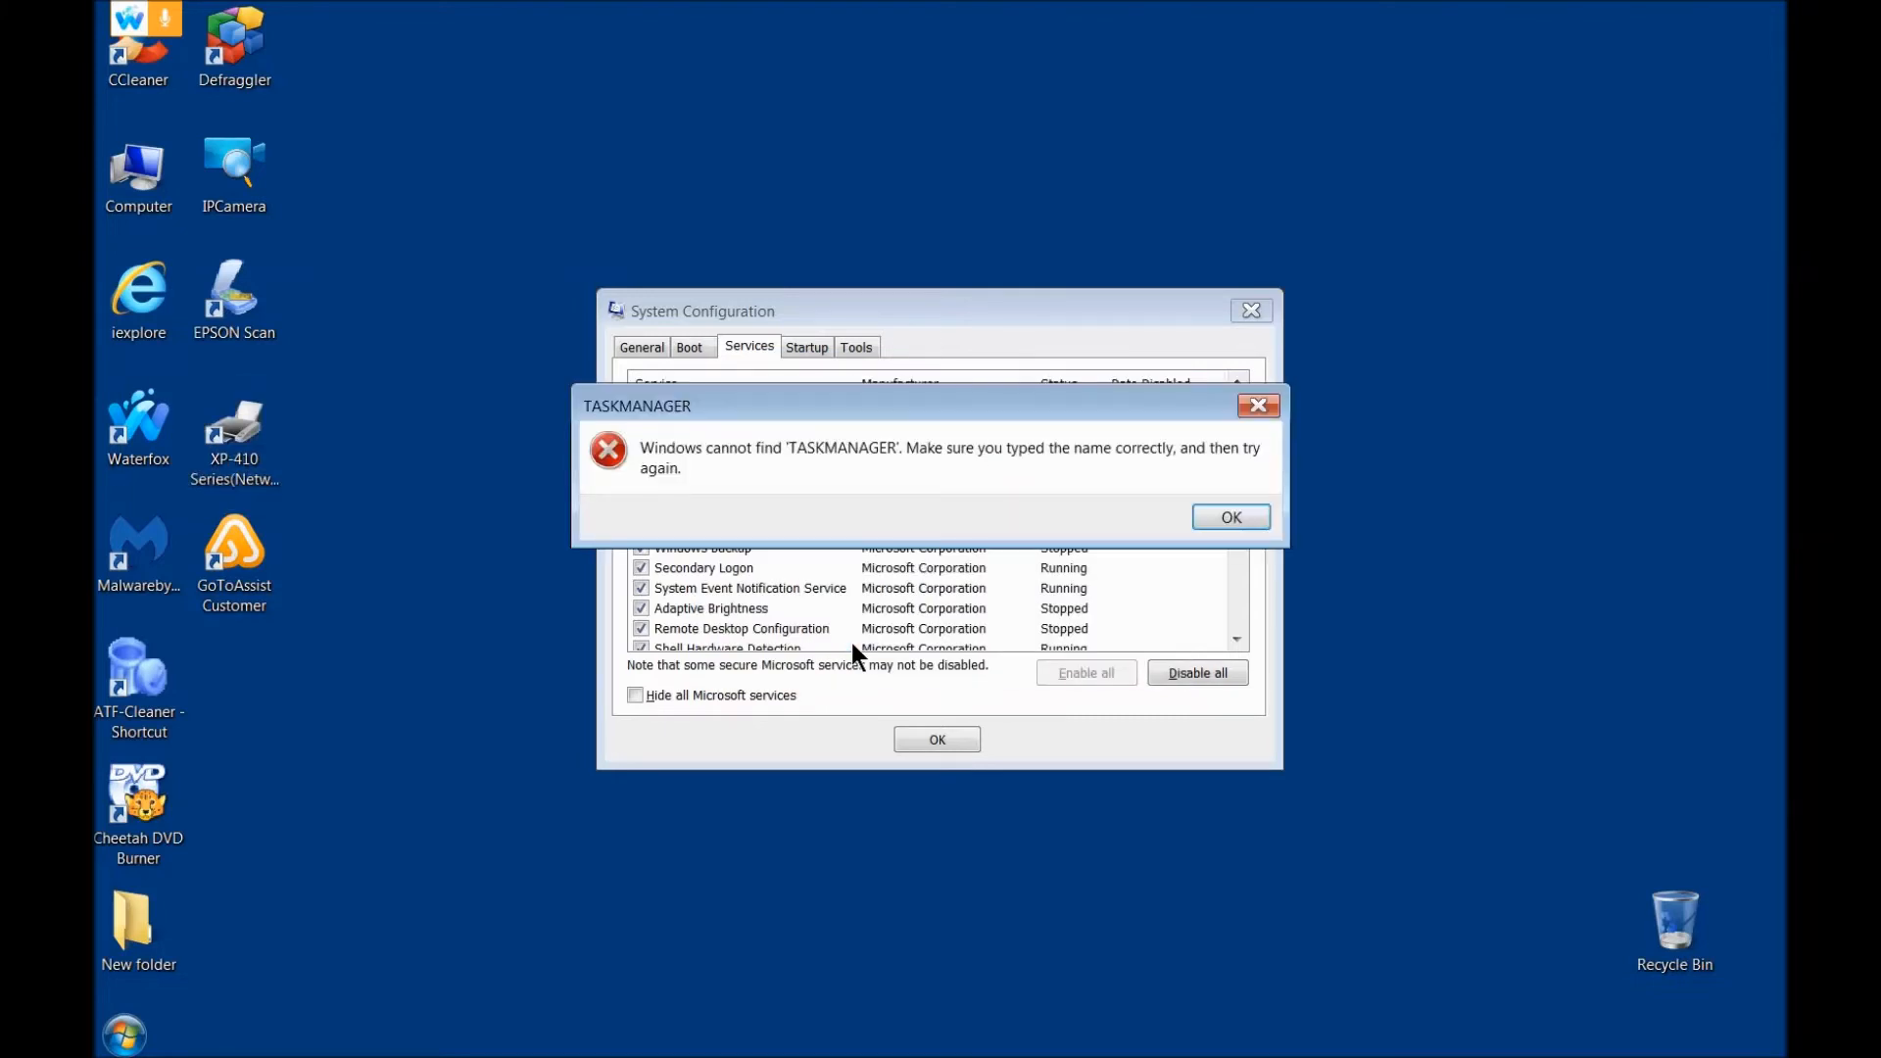
Step: Dismiss the error, close System Configuration and cancel the Run dialog to clear the desktop
{"action": "left_click", "coordinate": [1231, 516]}
{"action": "left_click", "coordinate": [1250, 312]}
{"action": "left_click", "coordinate": [1251, 312]}
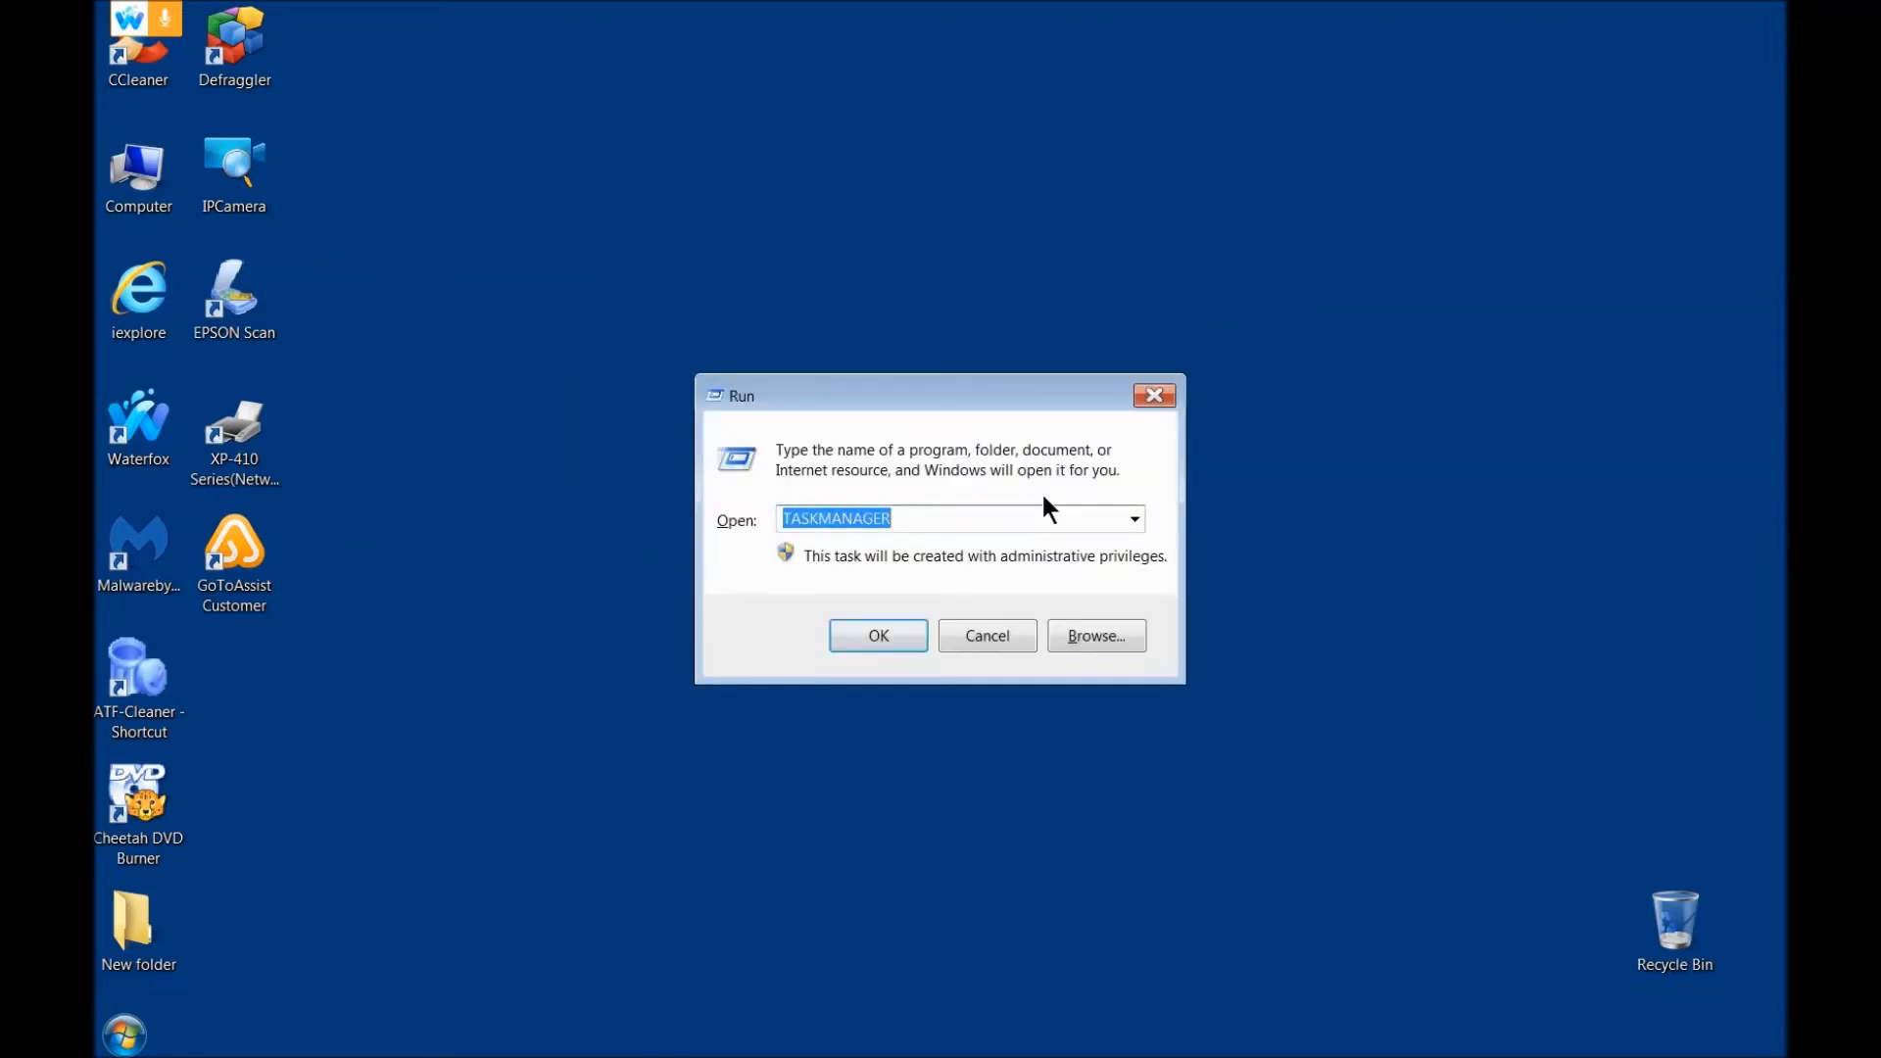
{"action": "left_click", "coordinate": [968, 639]}
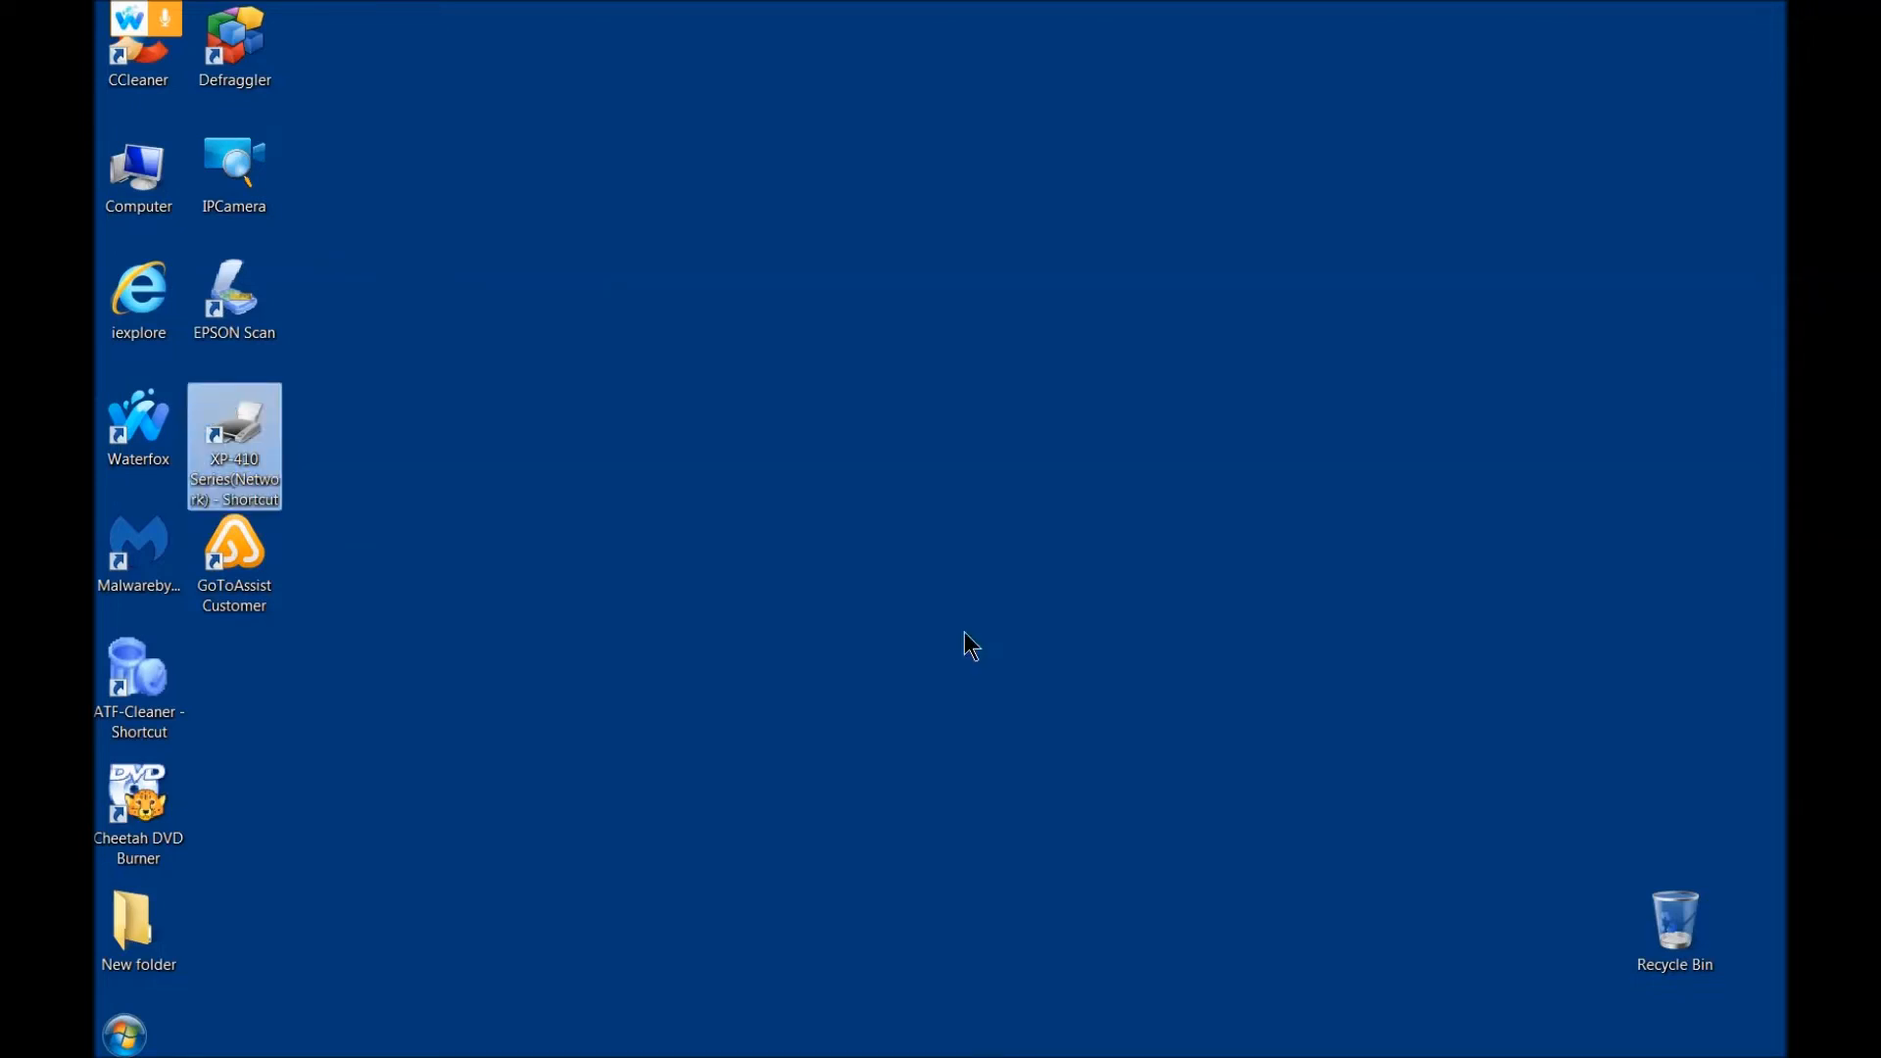
Step: Open Windows Task Manager and show its services sorted by status
{"action": "key", "text": "super"}
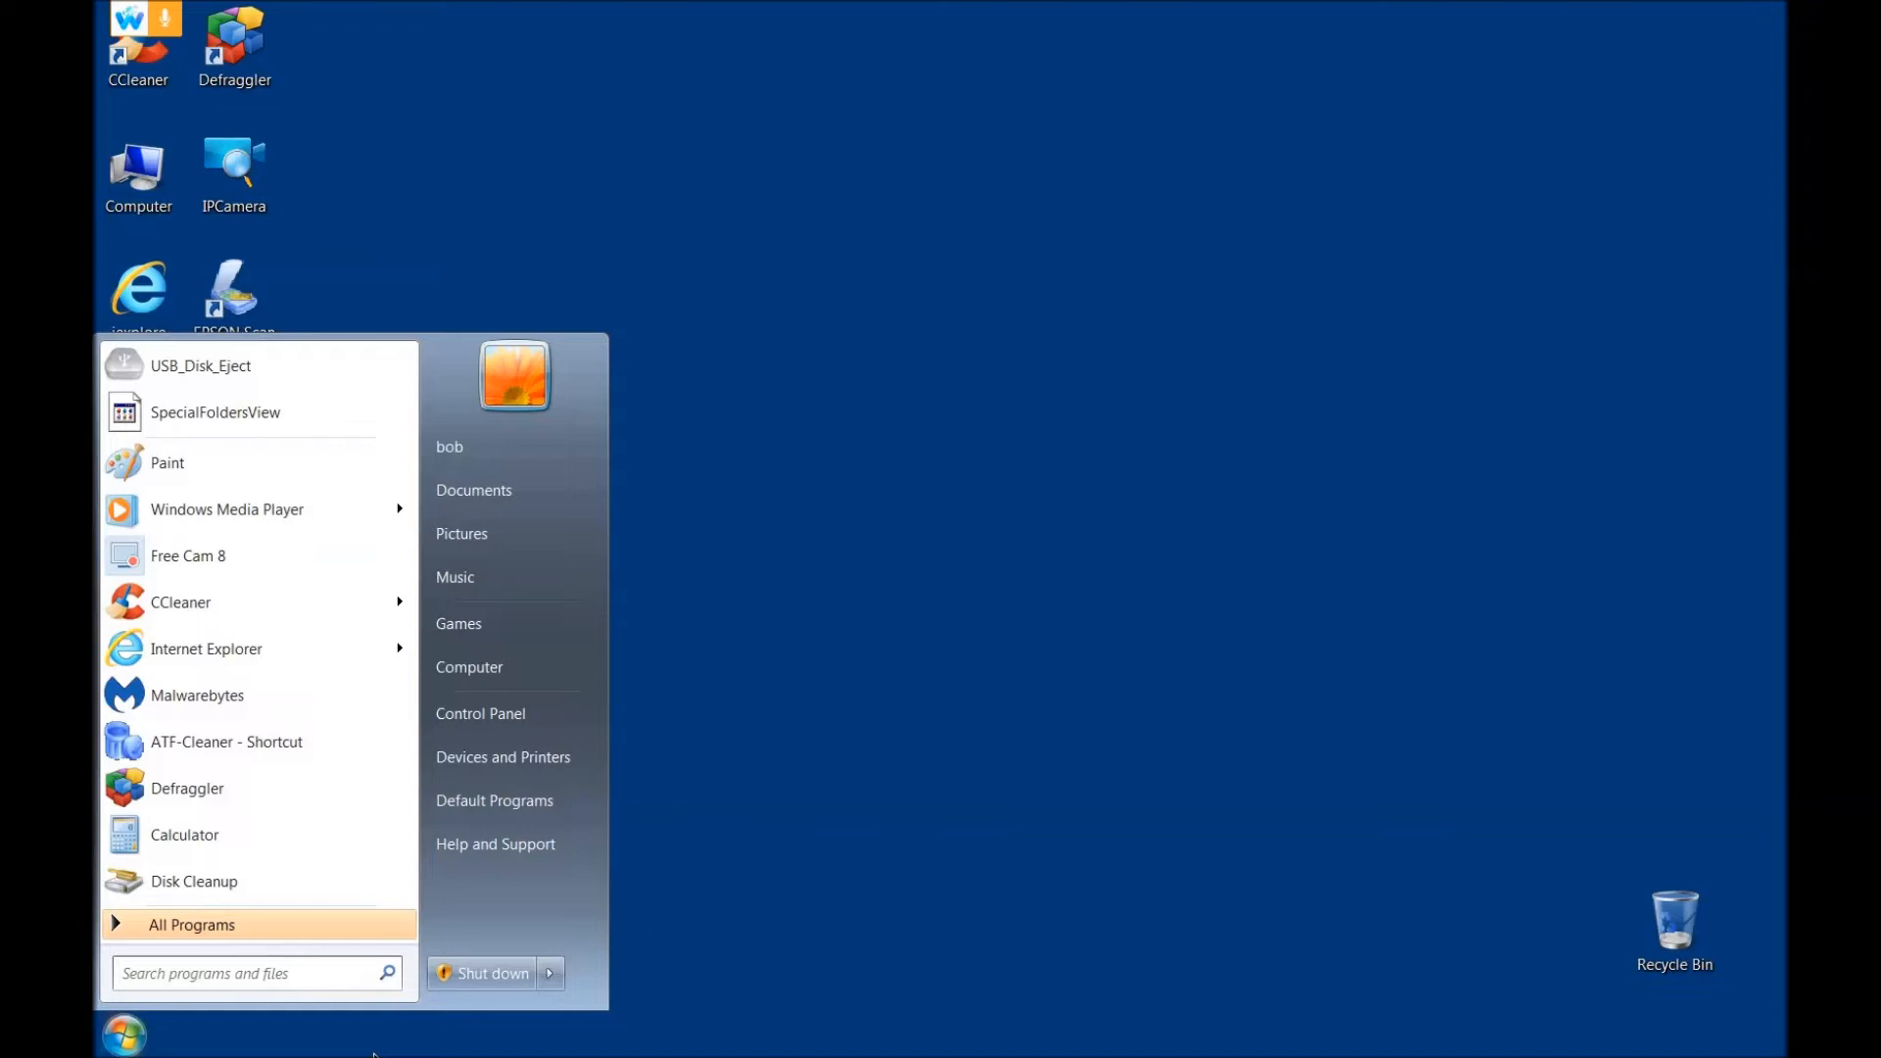
{"action": "left_click", "coordinate": [346, 980]}
{"action": "left_click", "coordinate": [920, 663]}
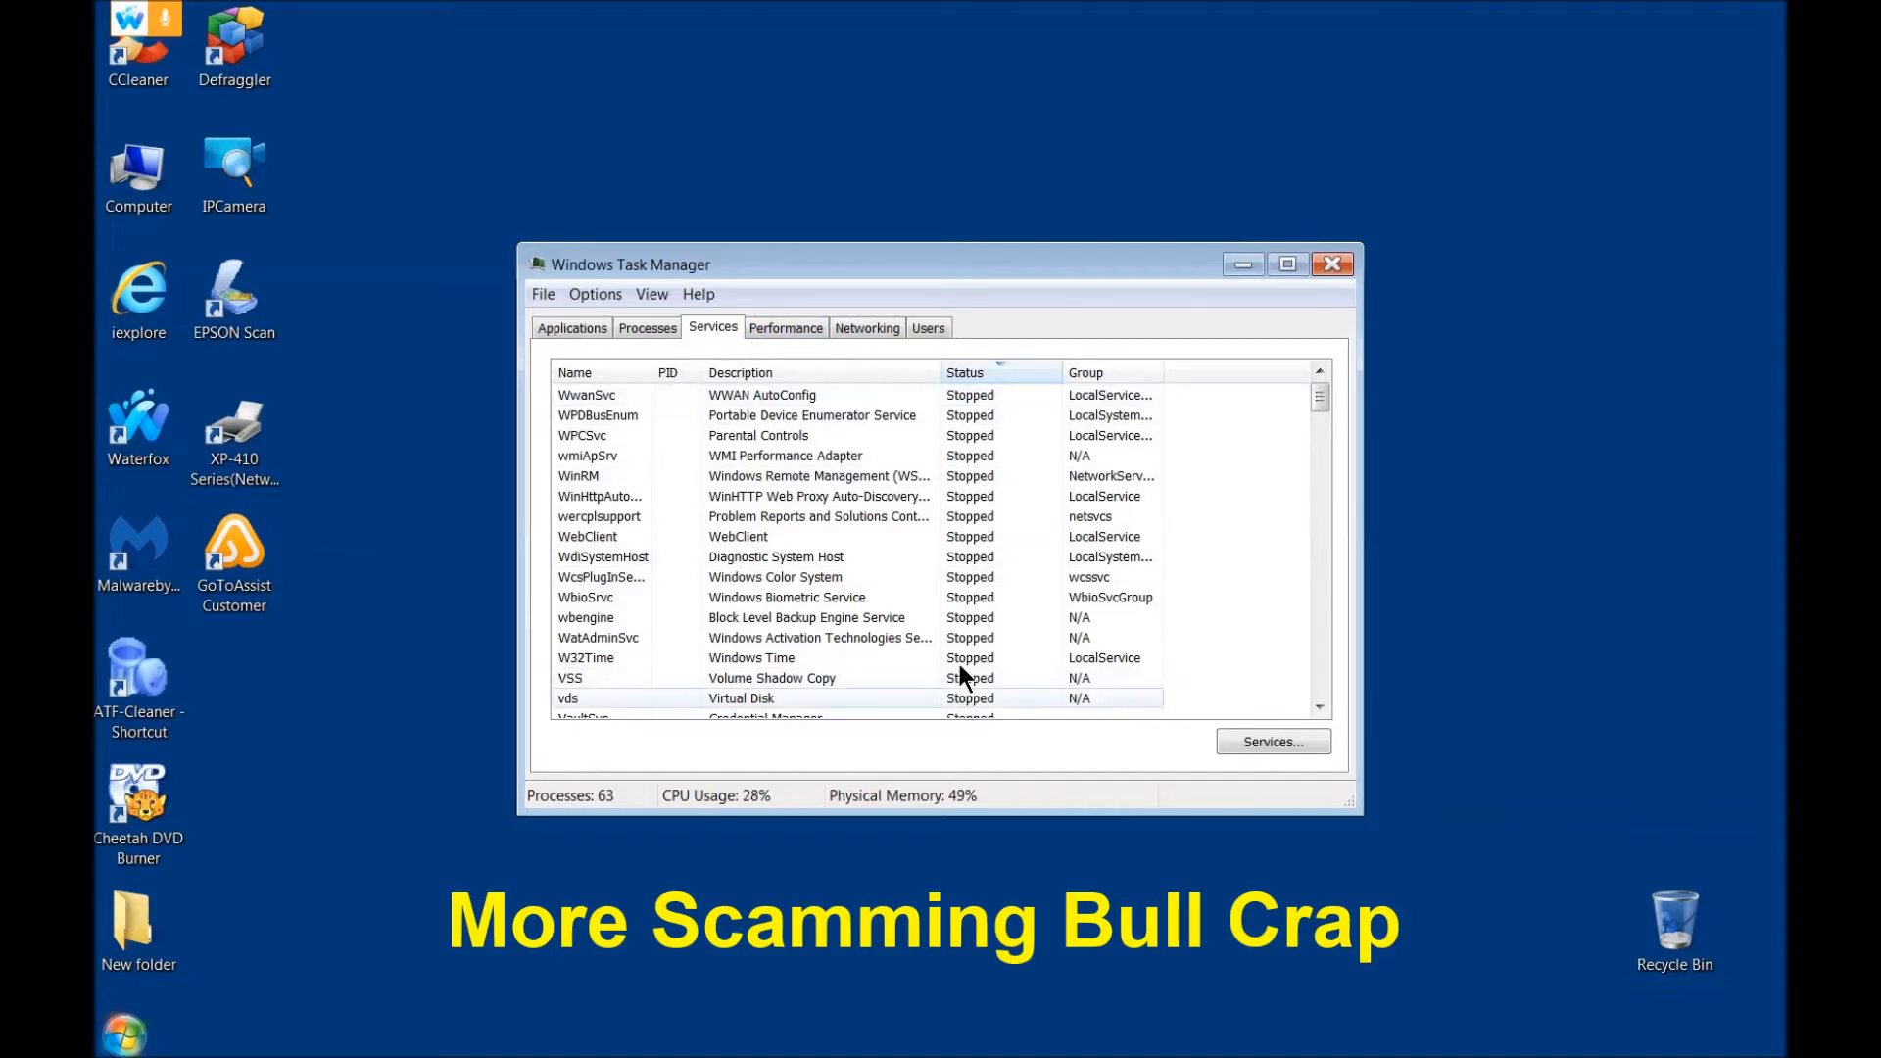
Step: Look through the stopped services in Task Manager down to the first running ones and return to the start of the list
{"action": "scroll", "coordinate": [961, 666], "scroll_direction": "down", "scroll_amount": 8}
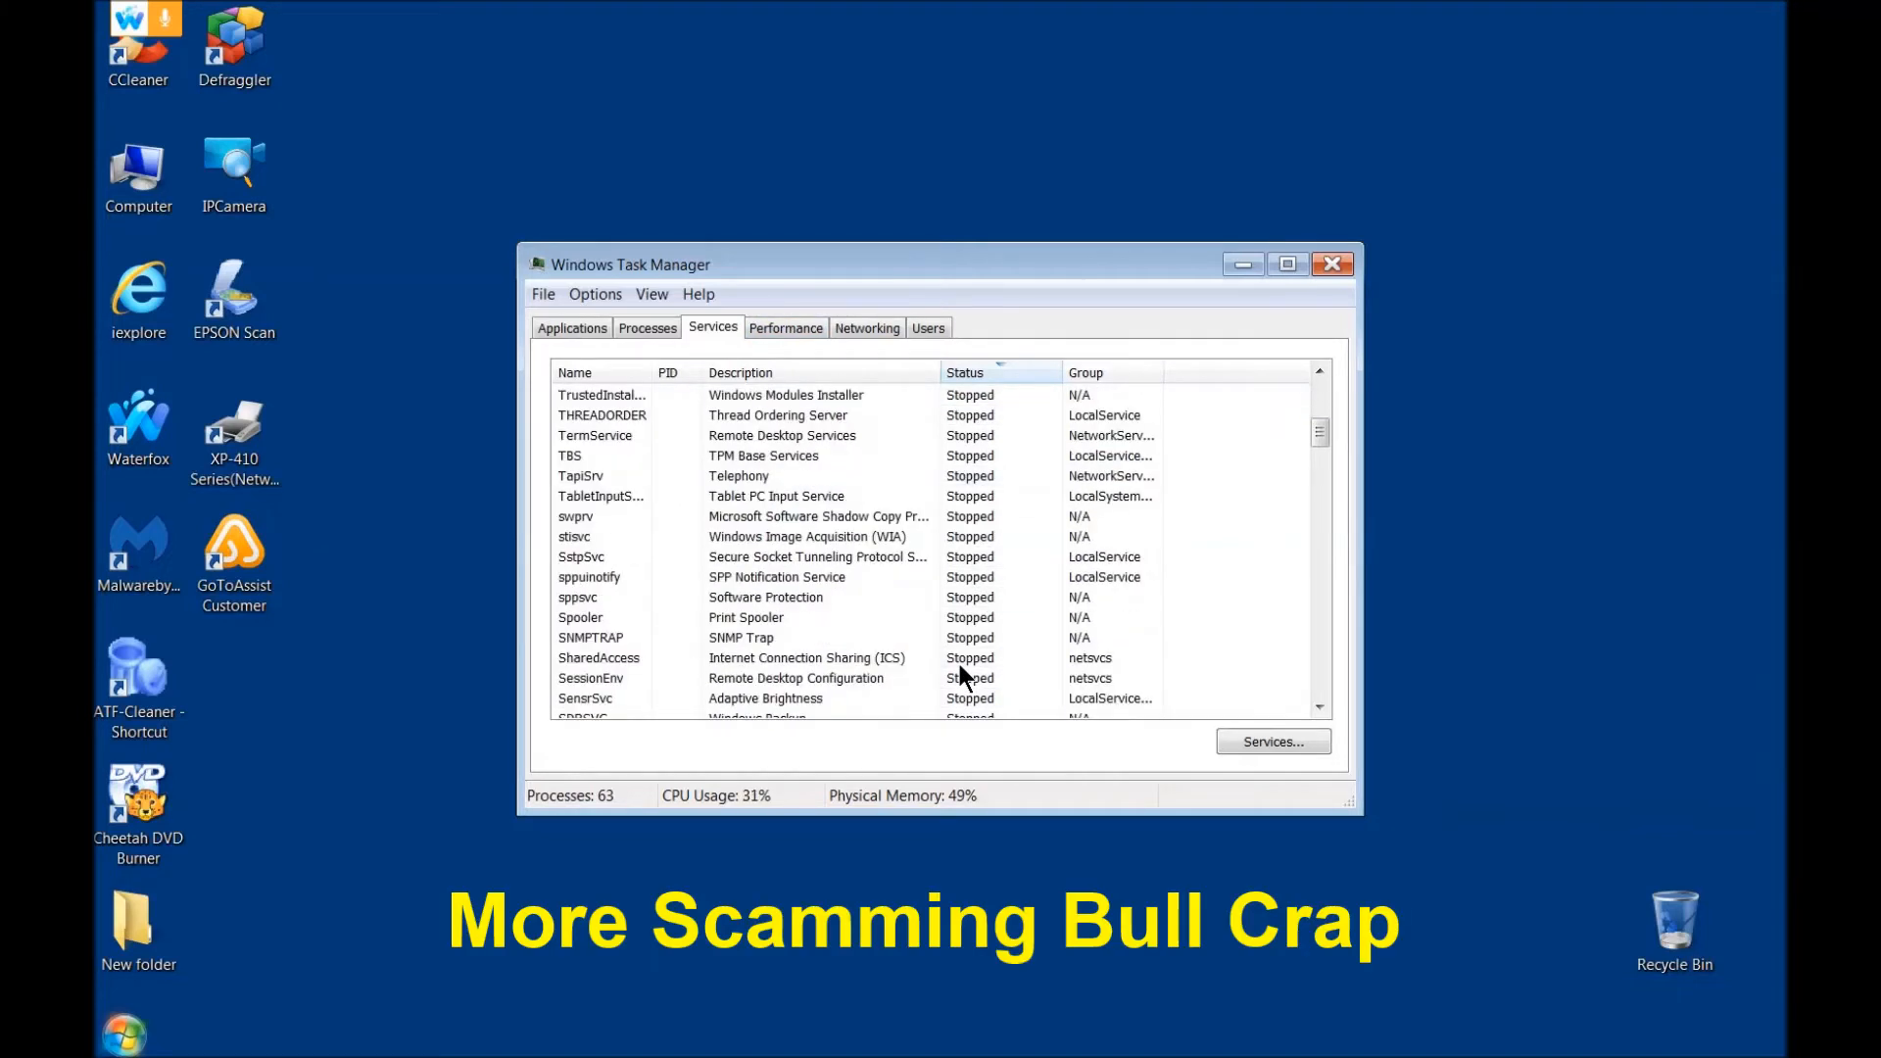
{"action": "scroll", "coordinate": [960, 667], "scroll_direction": "down", "scroll_amount": 3}
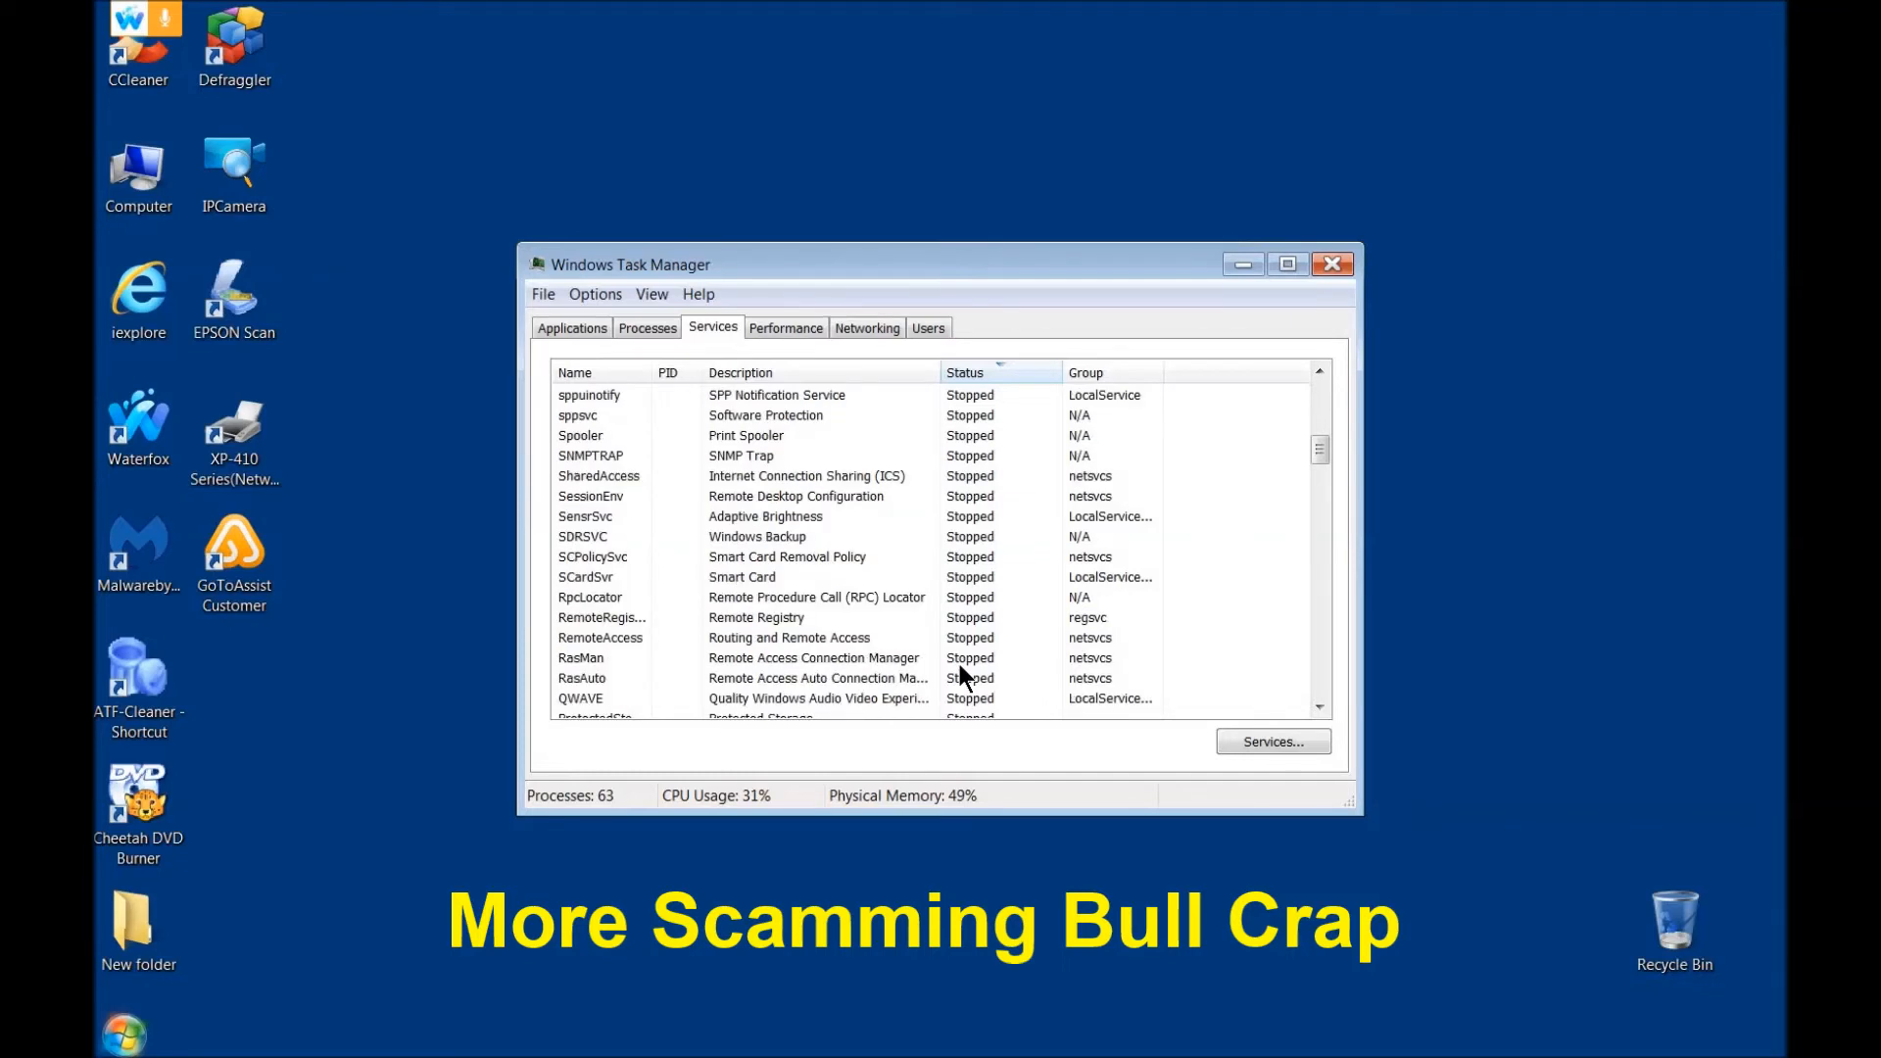
{"action": "scroll", "coordinate": [960, 668], "scroll_direction": "down", "scroll_amount": 2}
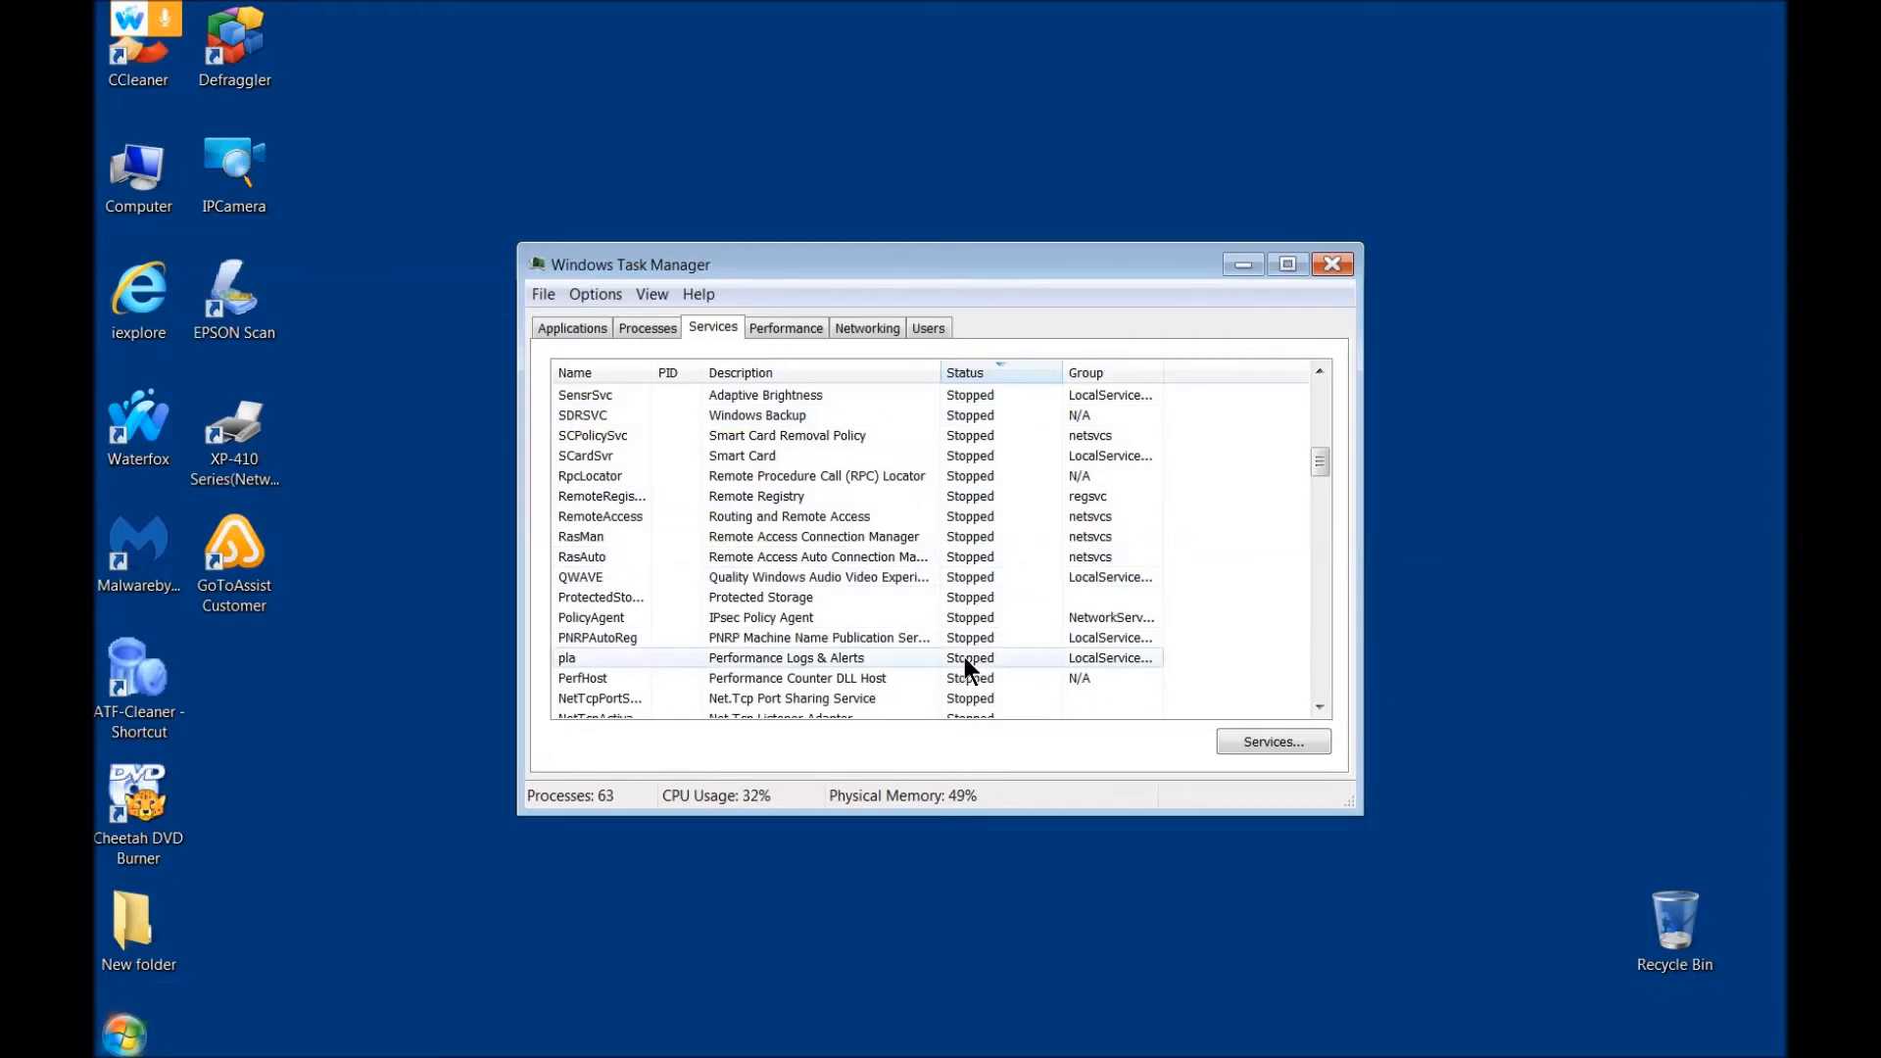
{"action": "scroll", "coordinate": [964, 657], "scroll_direction": "down", "scroll_amount": 5}
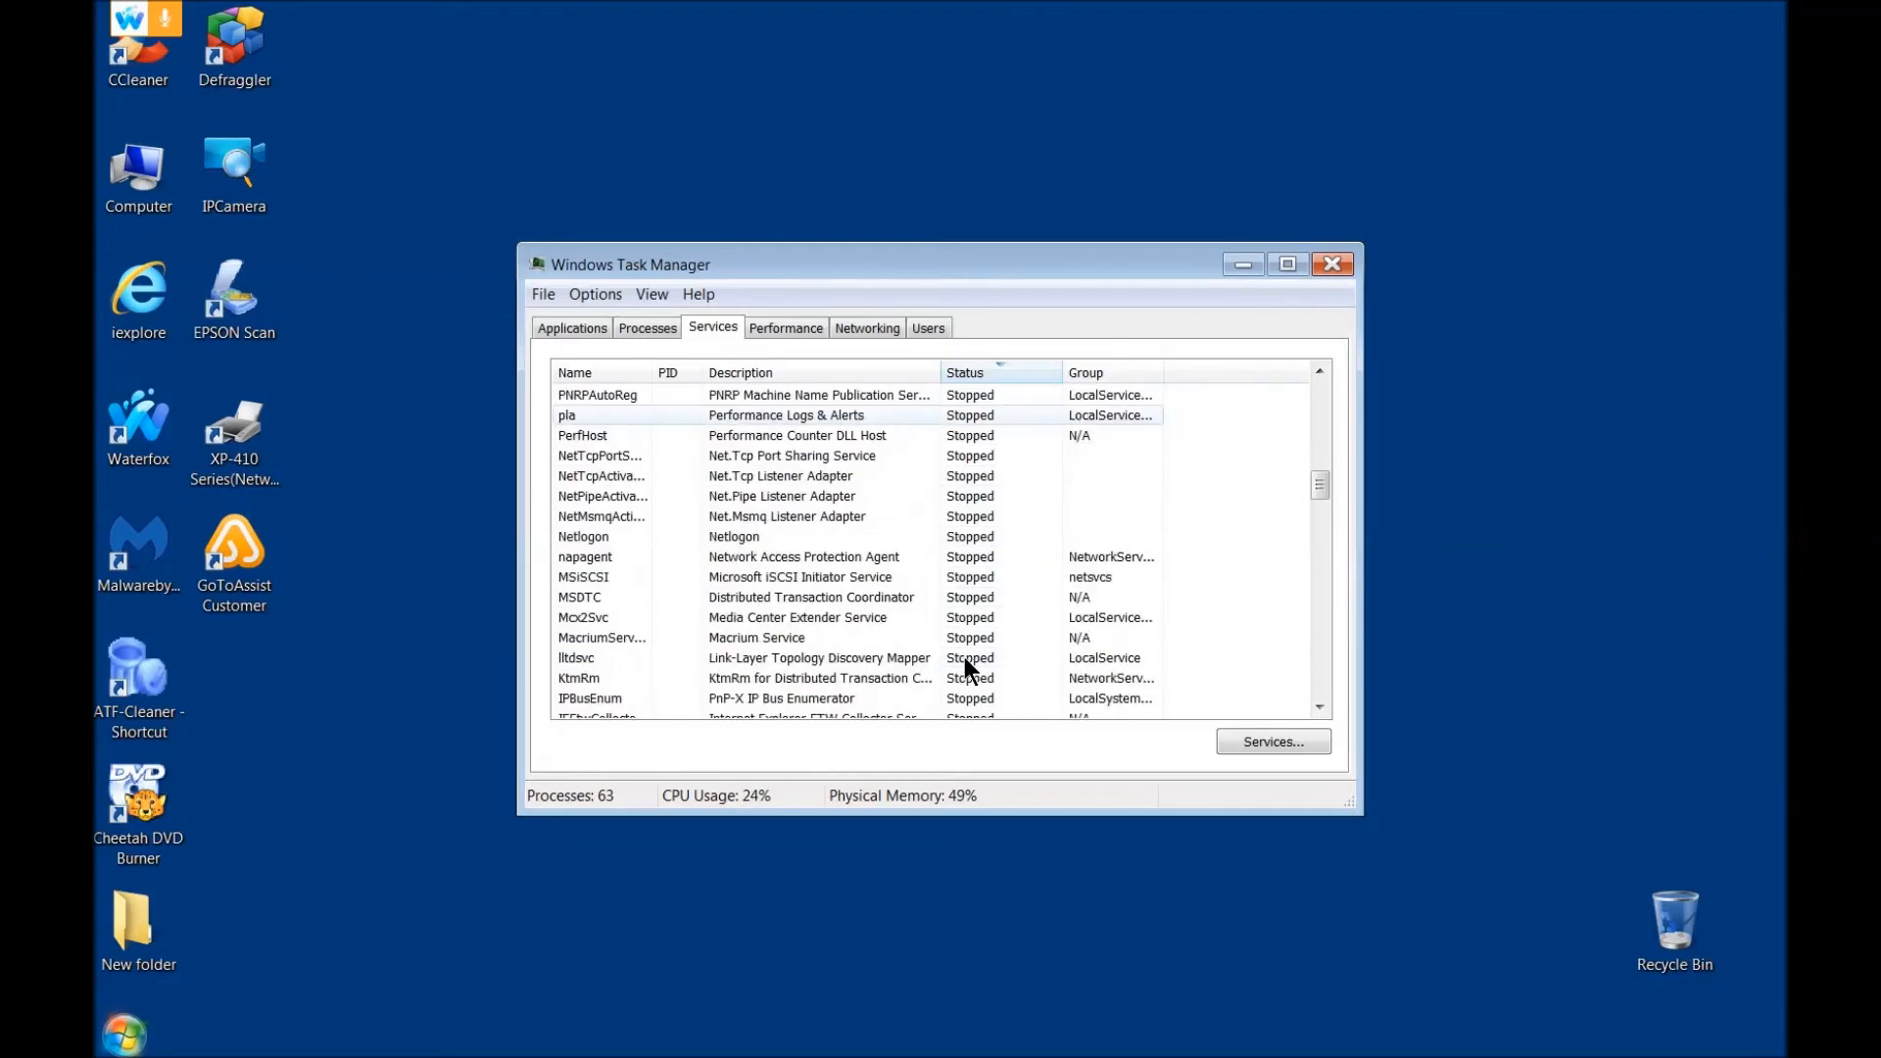
{"action": "scroll", "coordinate": [968, 631], "scroll_direction": "down", "scroll_amount": 4}
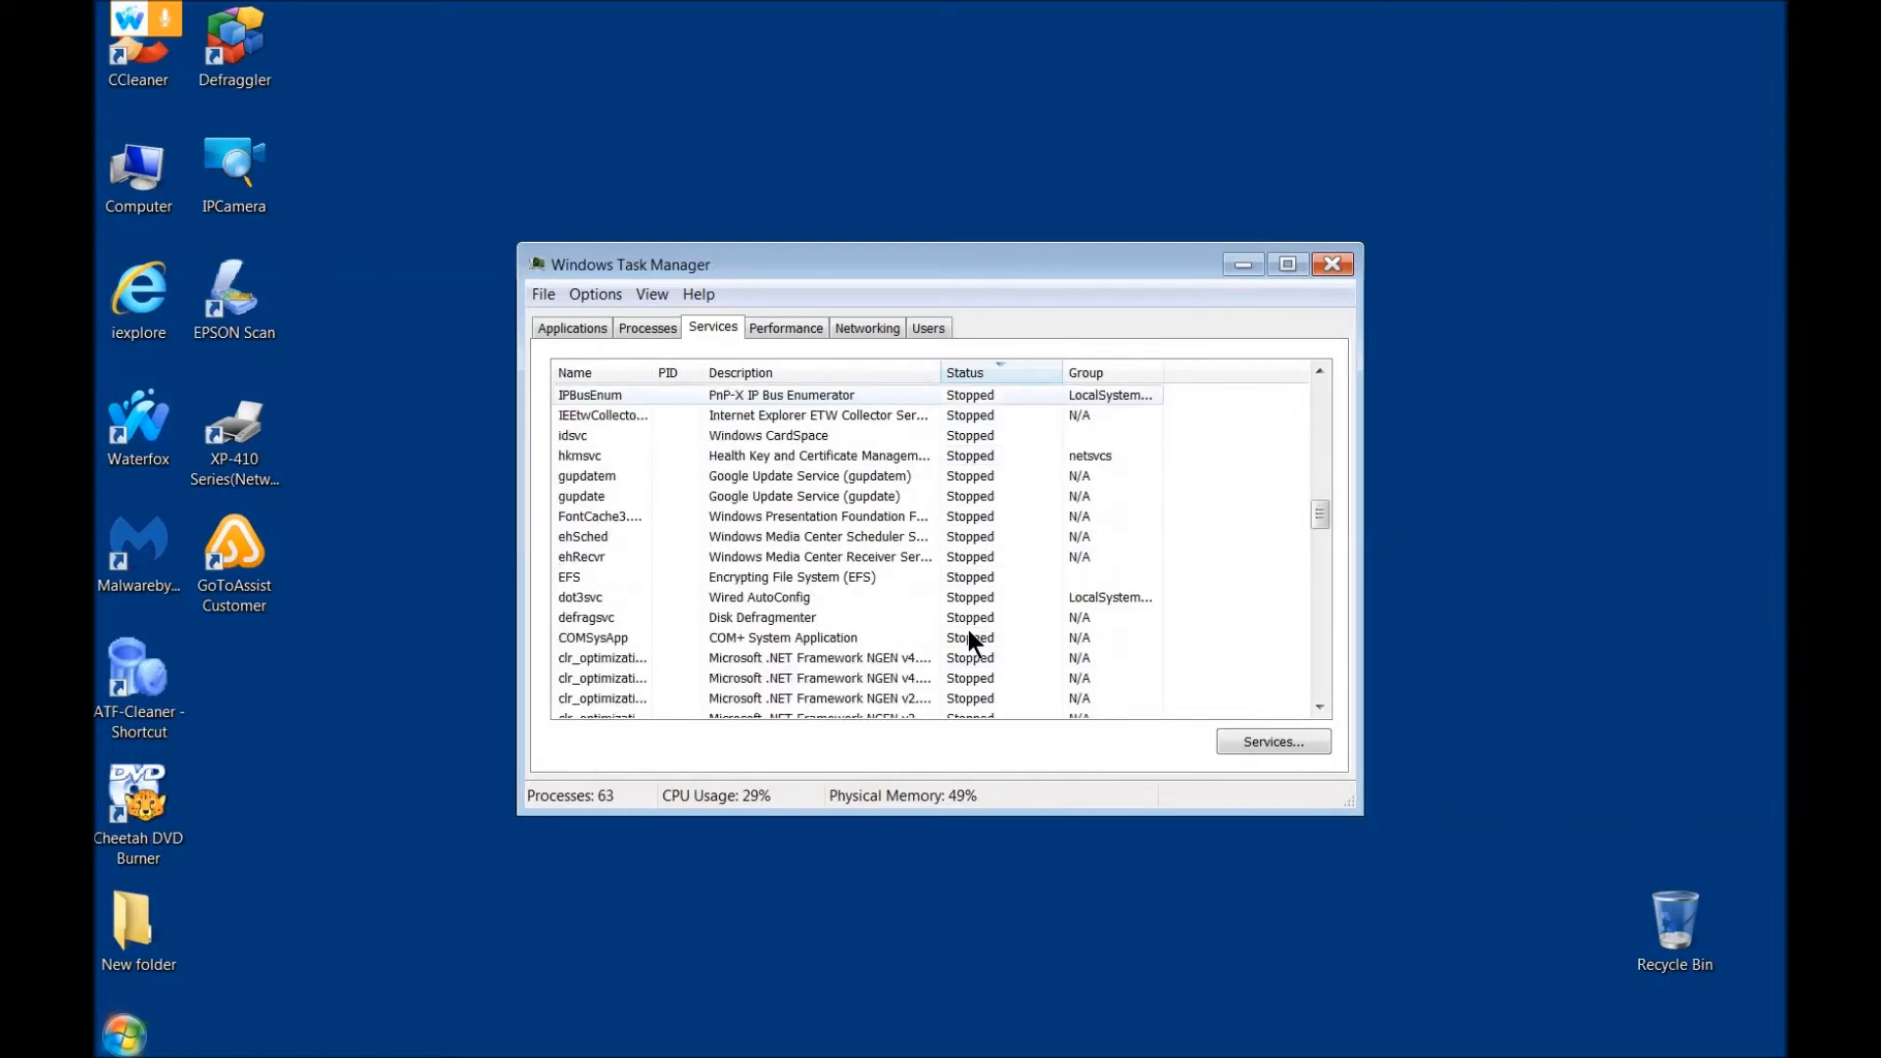
{"action": "scroll", "coordinate": [973, 547], "scroll_direction": "down", "scroll_amount": 4}
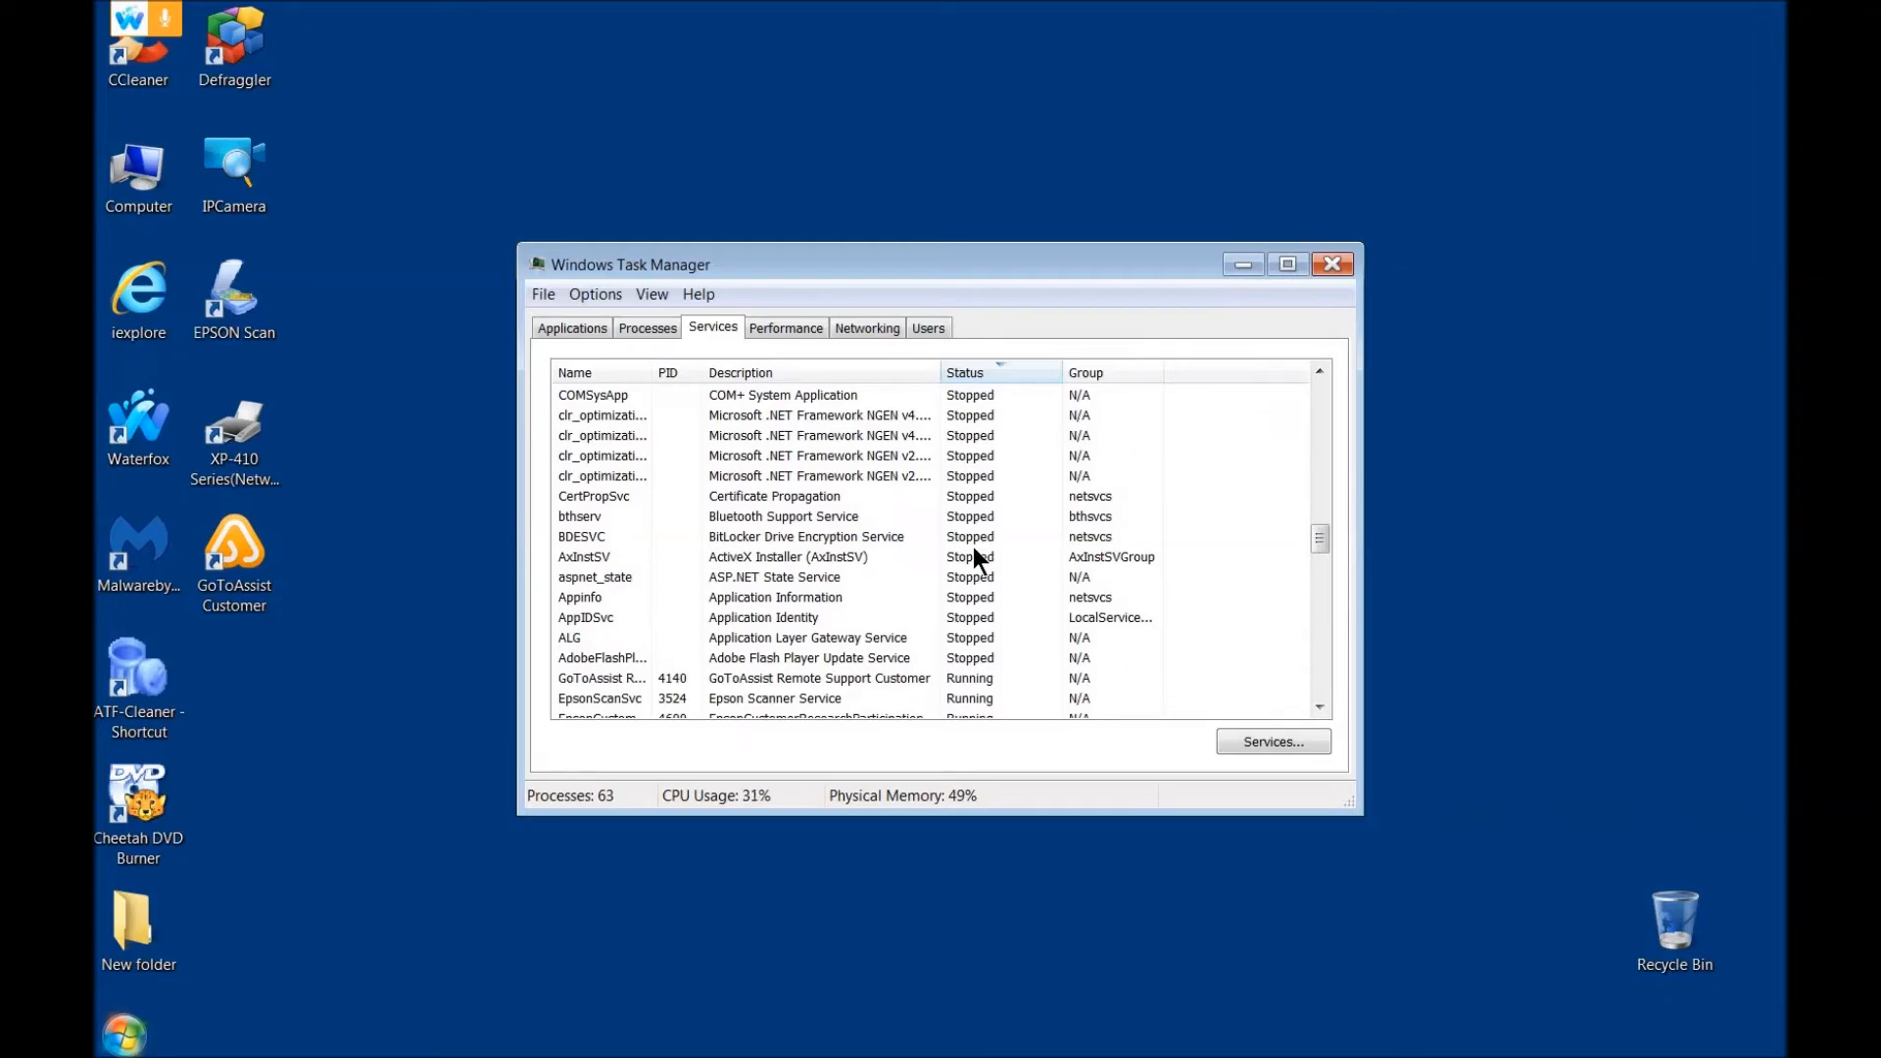
{"action": "scroll", "coordinate": [973, 546], "scroll_direction": "up", "scroll_amount": 10}
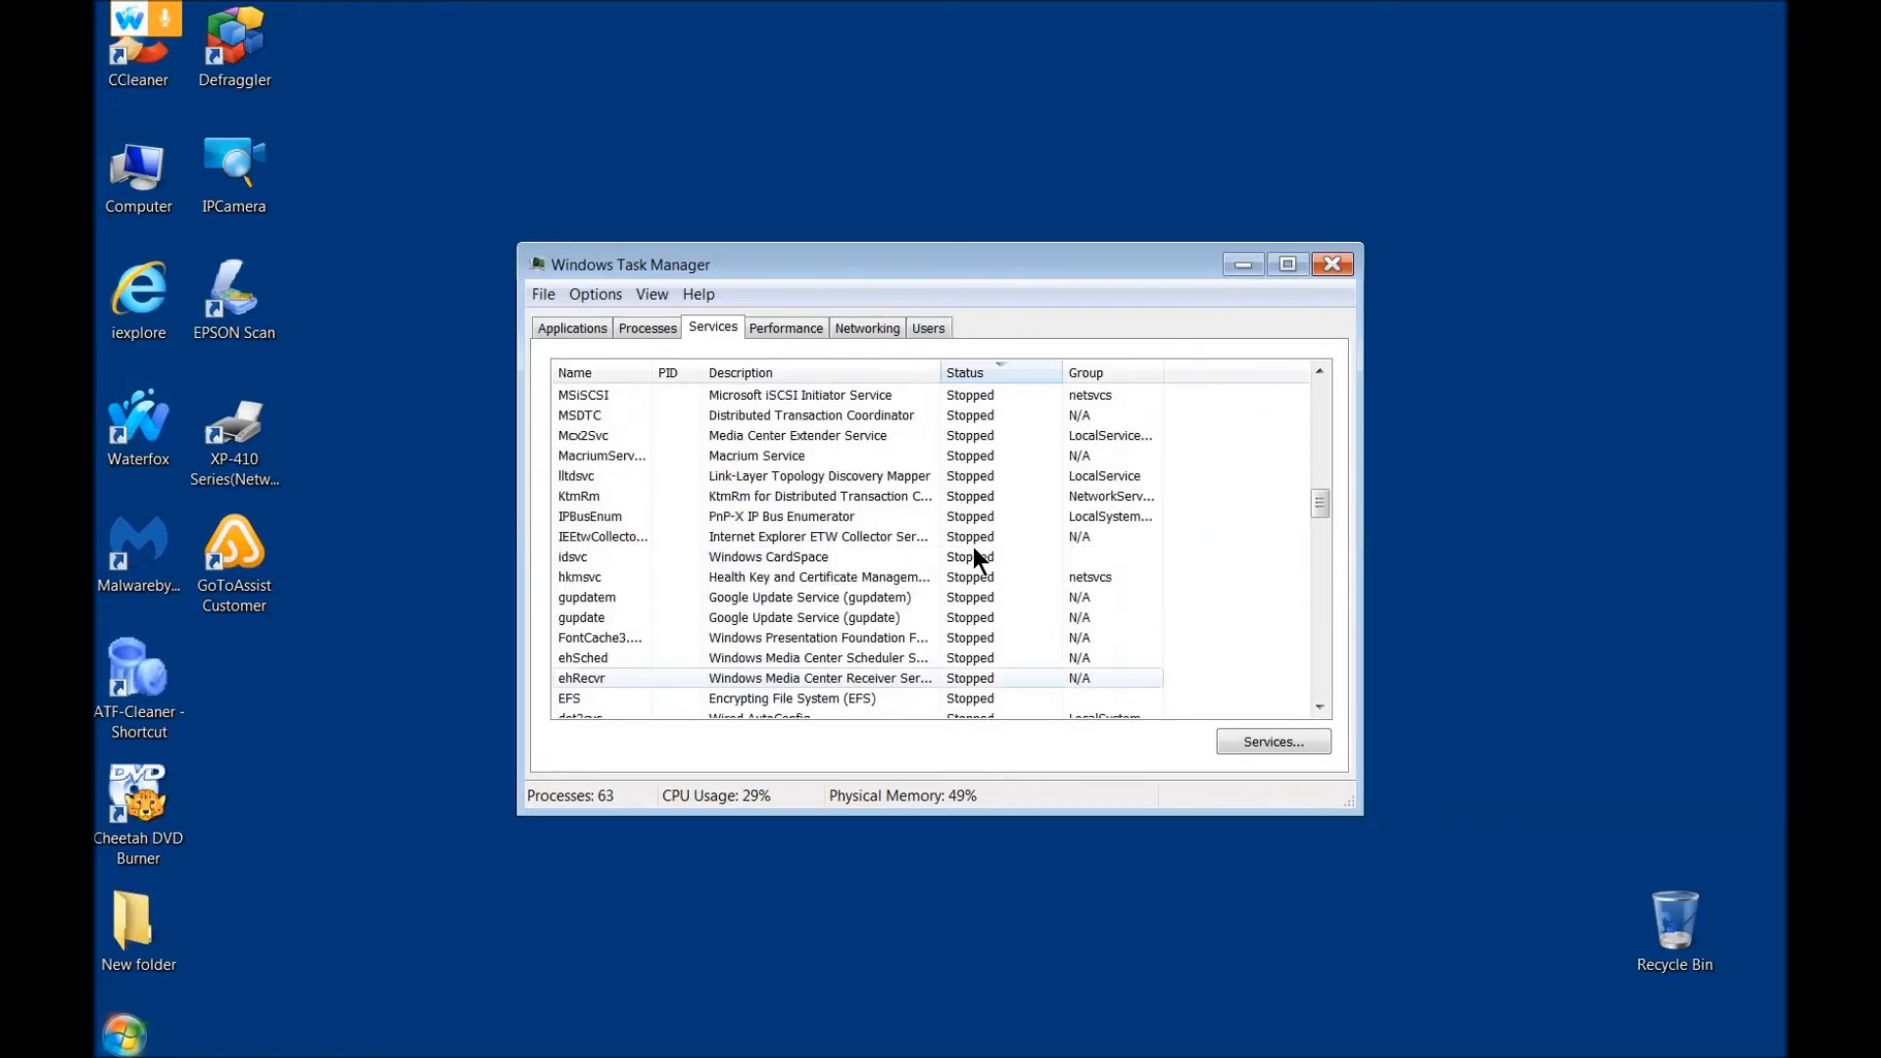
{"action": "scroll", "coordinate": [973, 547], "scroll_direction": "up", "scroll_amount": 5}
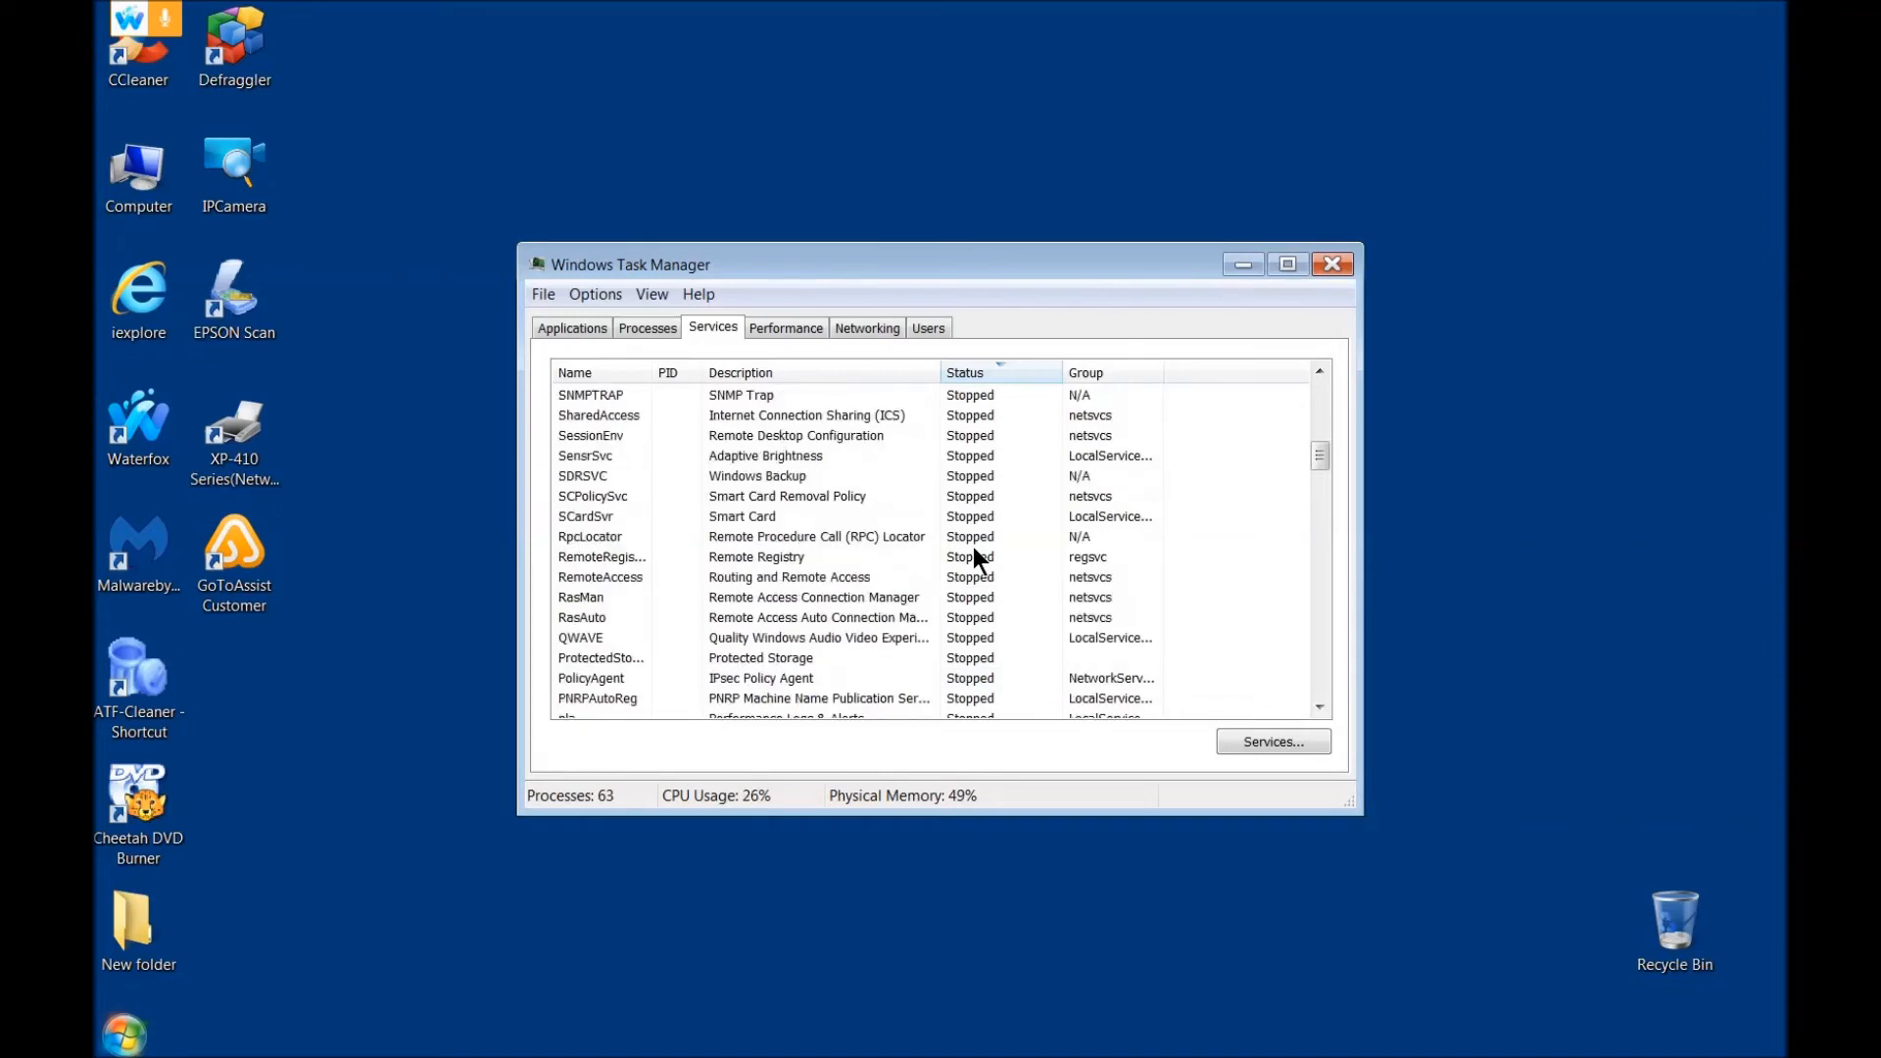
{"action": "scroll", "coordinate": [973, 547], "scroll_direction": "up", "scroll_amount": 6}
{"action": "scroll", "coordinate": [973, 547], "scroll_direction": "up", "scroll_amount": 4}
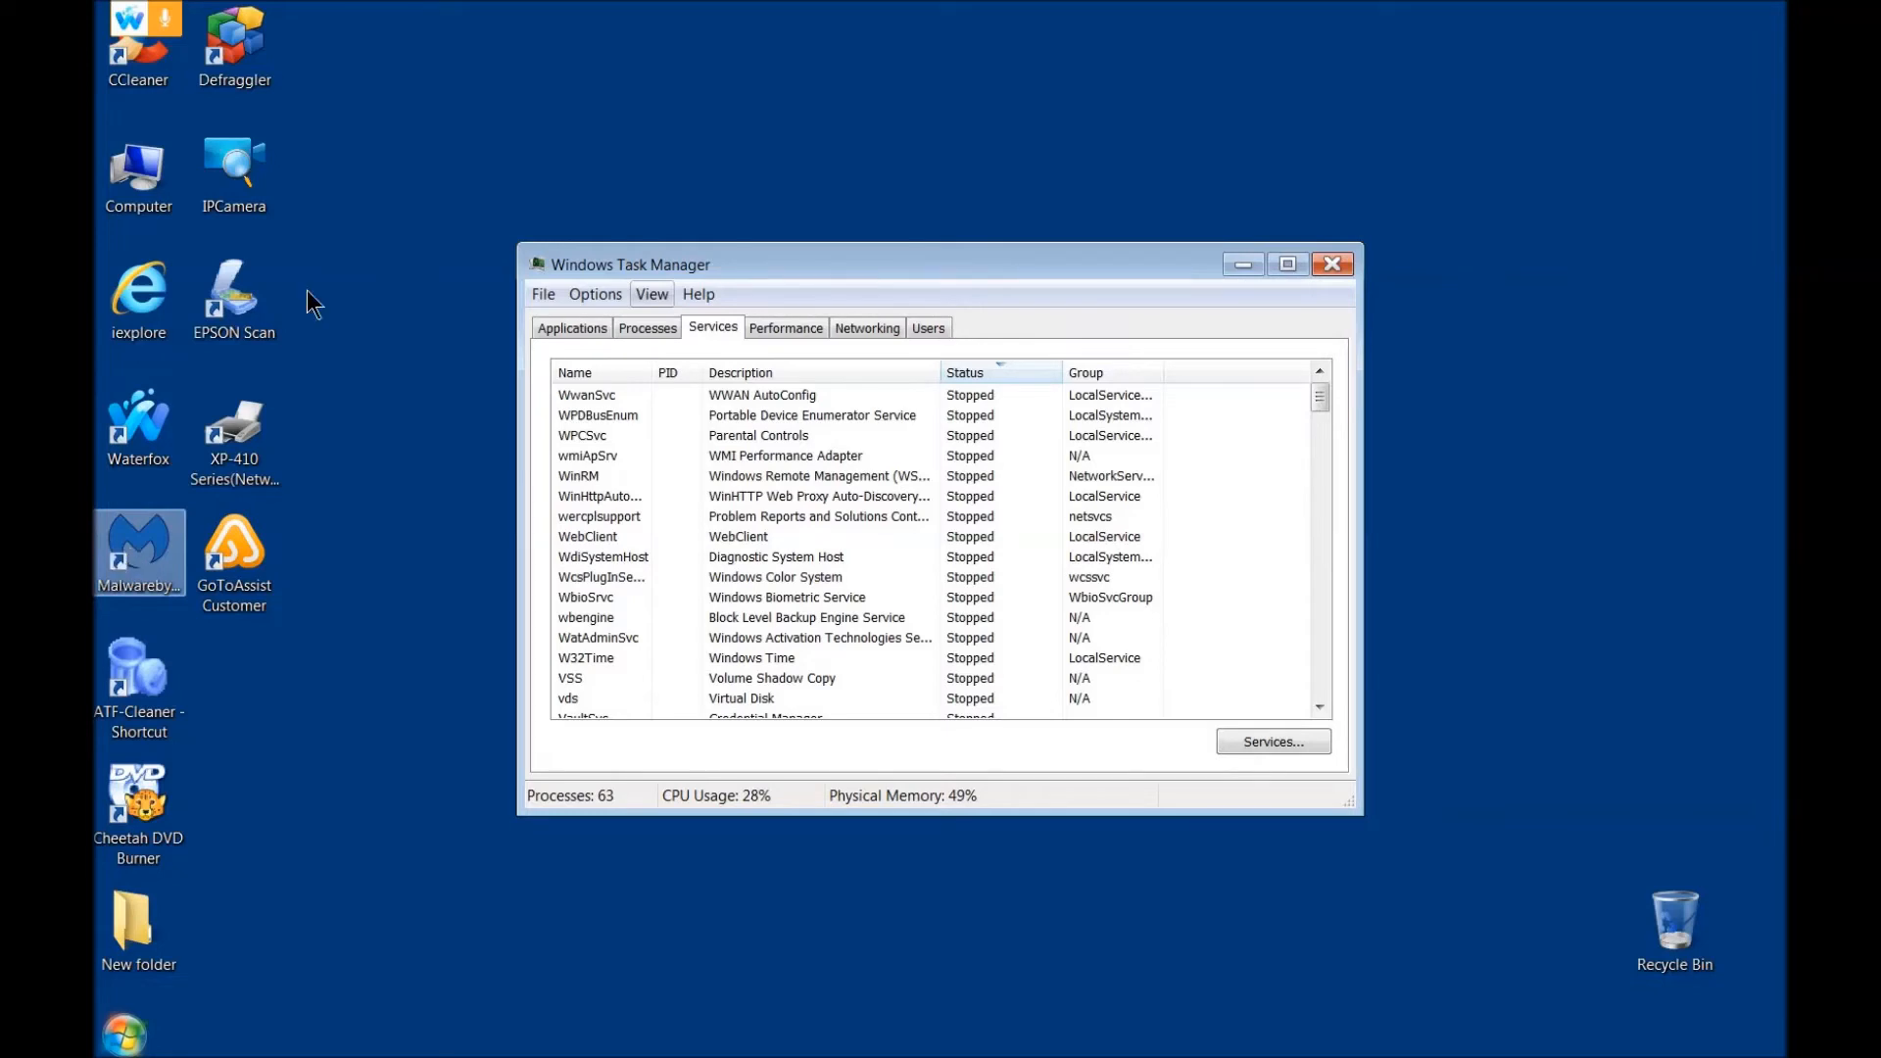
Step: Find Notepad by searching for NOTEPAD and open it
{"action": "left_click", "coordinate": [124, 1034]}
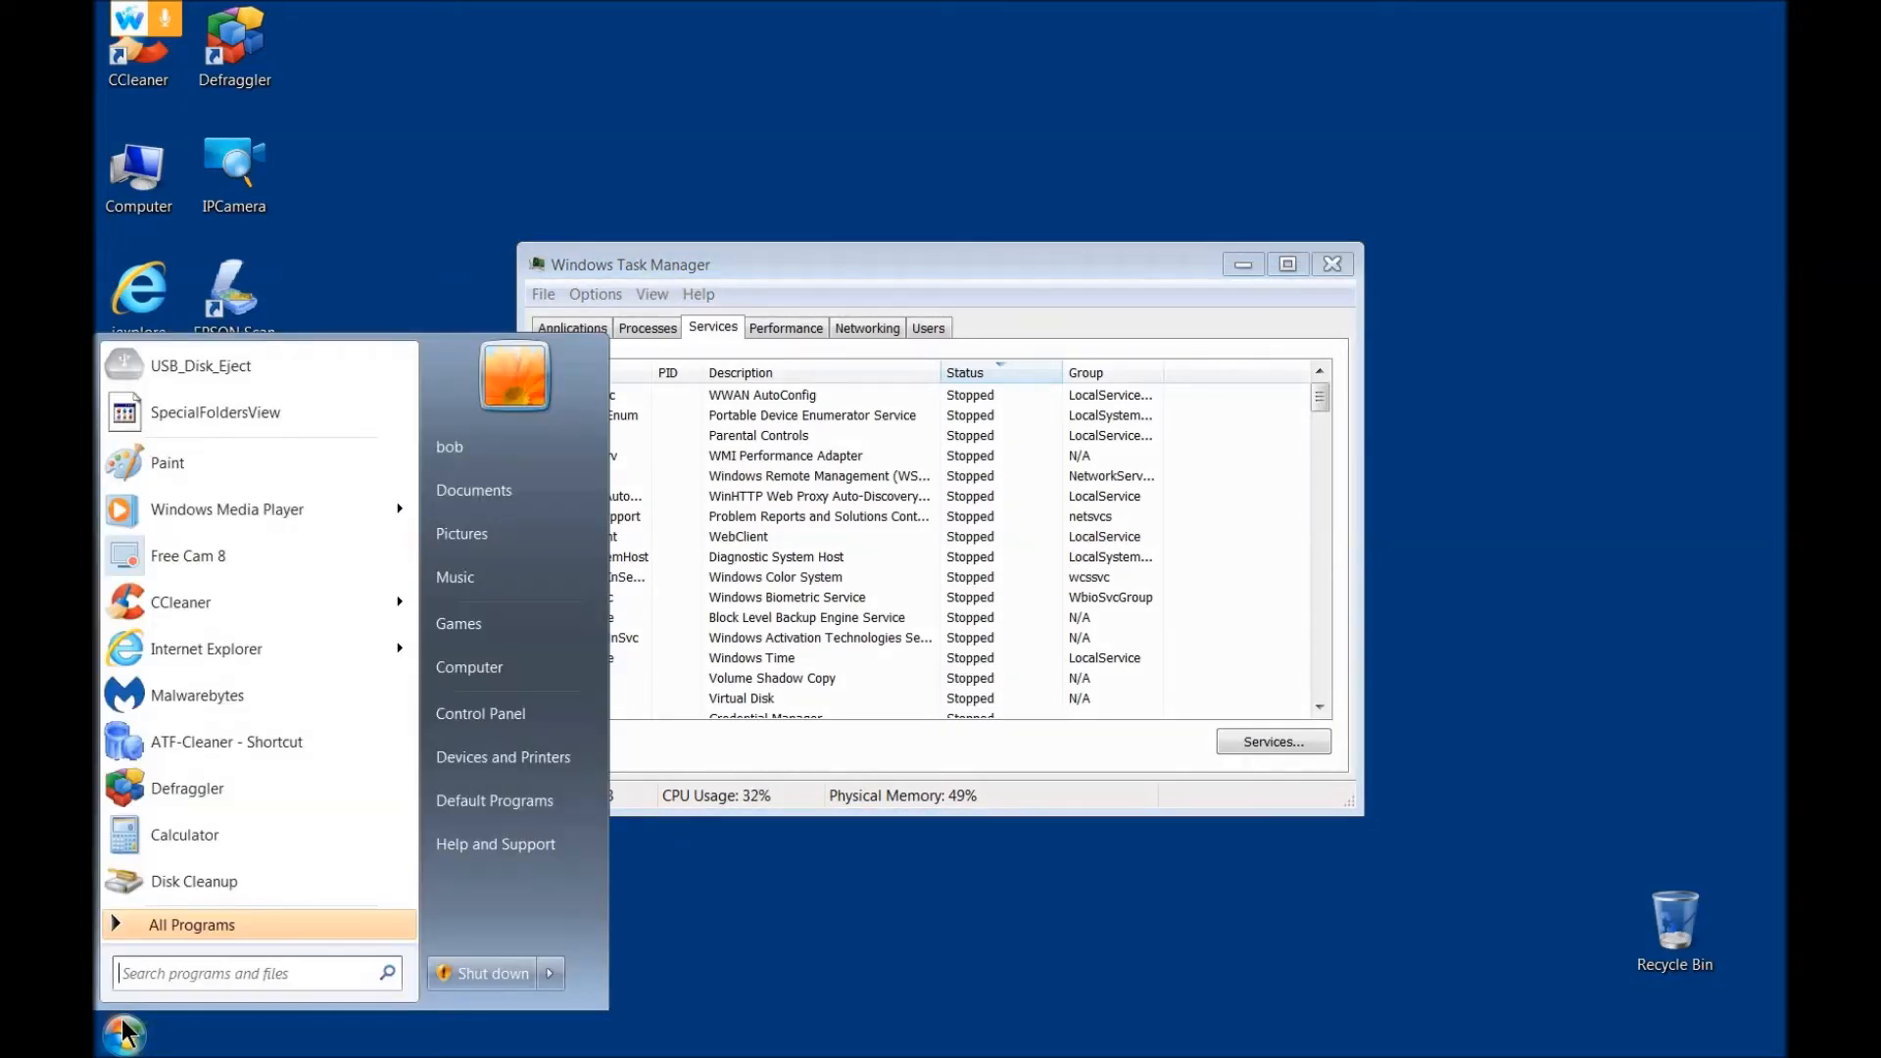
{"action": "type", "text": "N"}
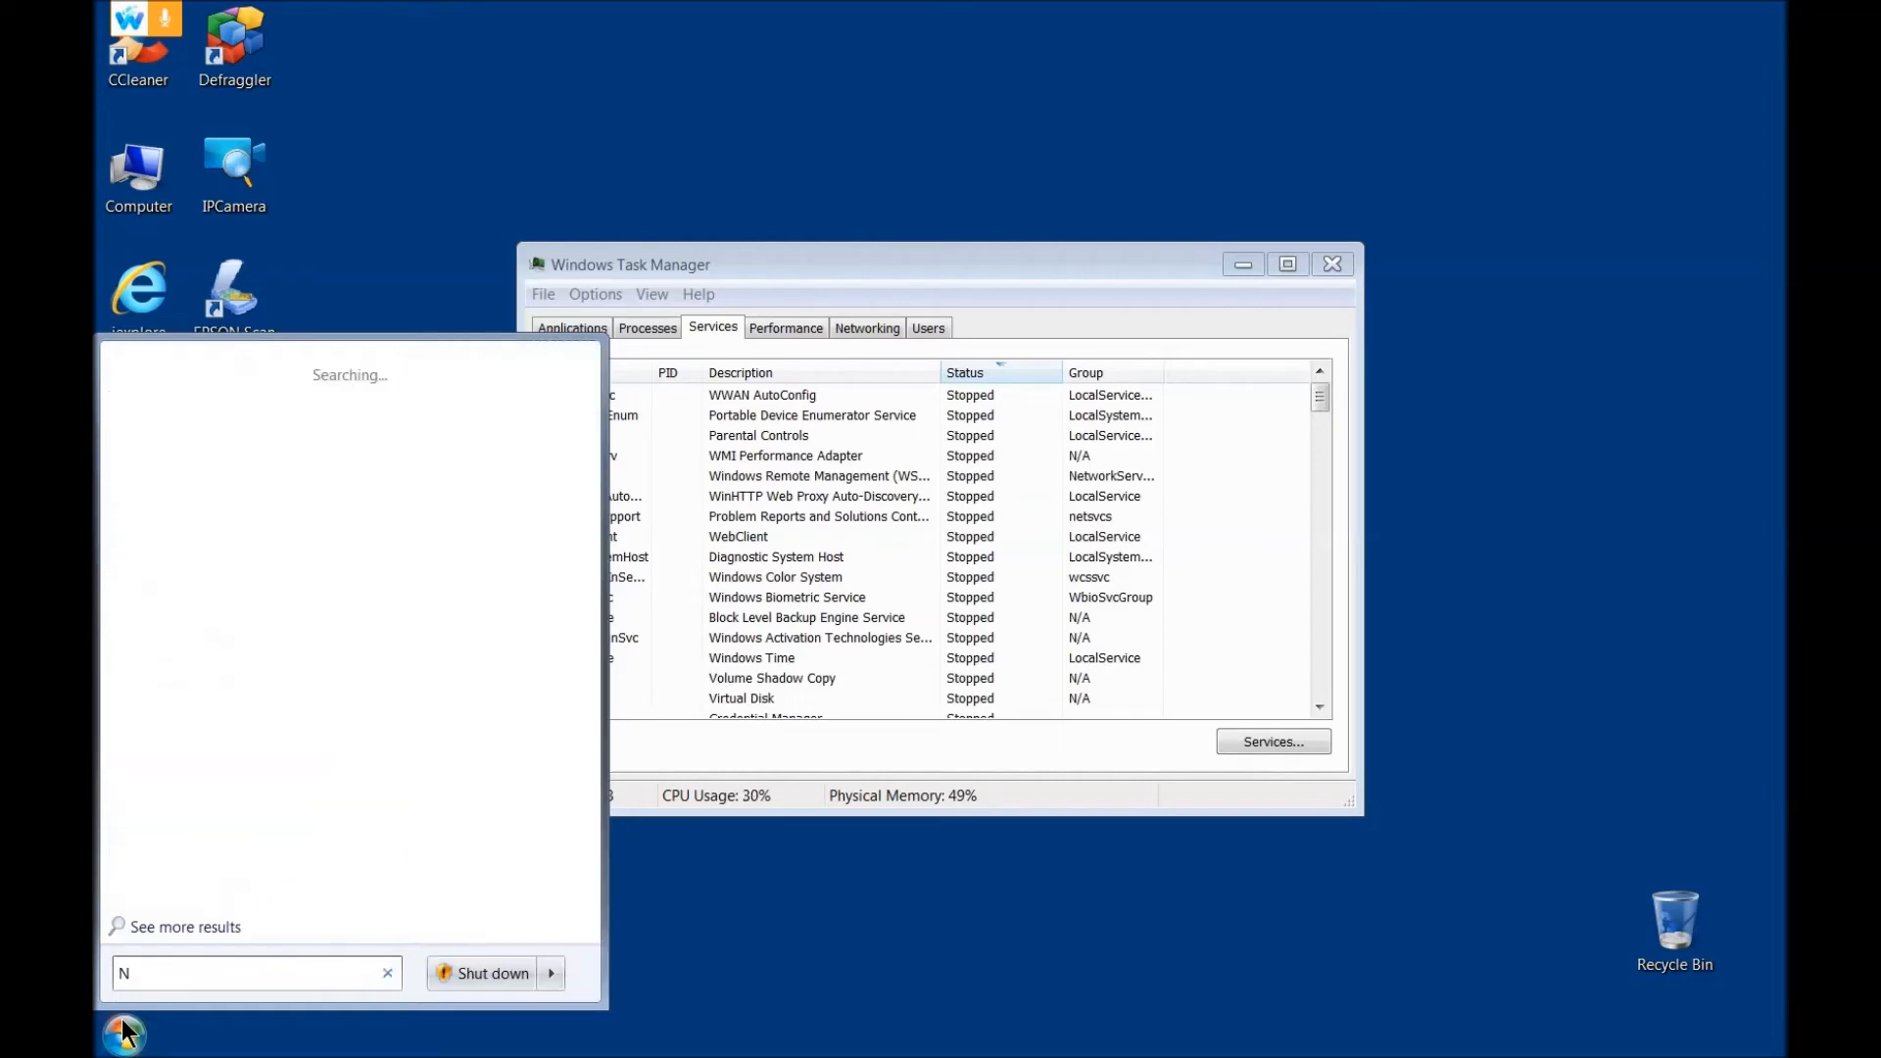
{"action": "type", "text": "OTEPAD"}
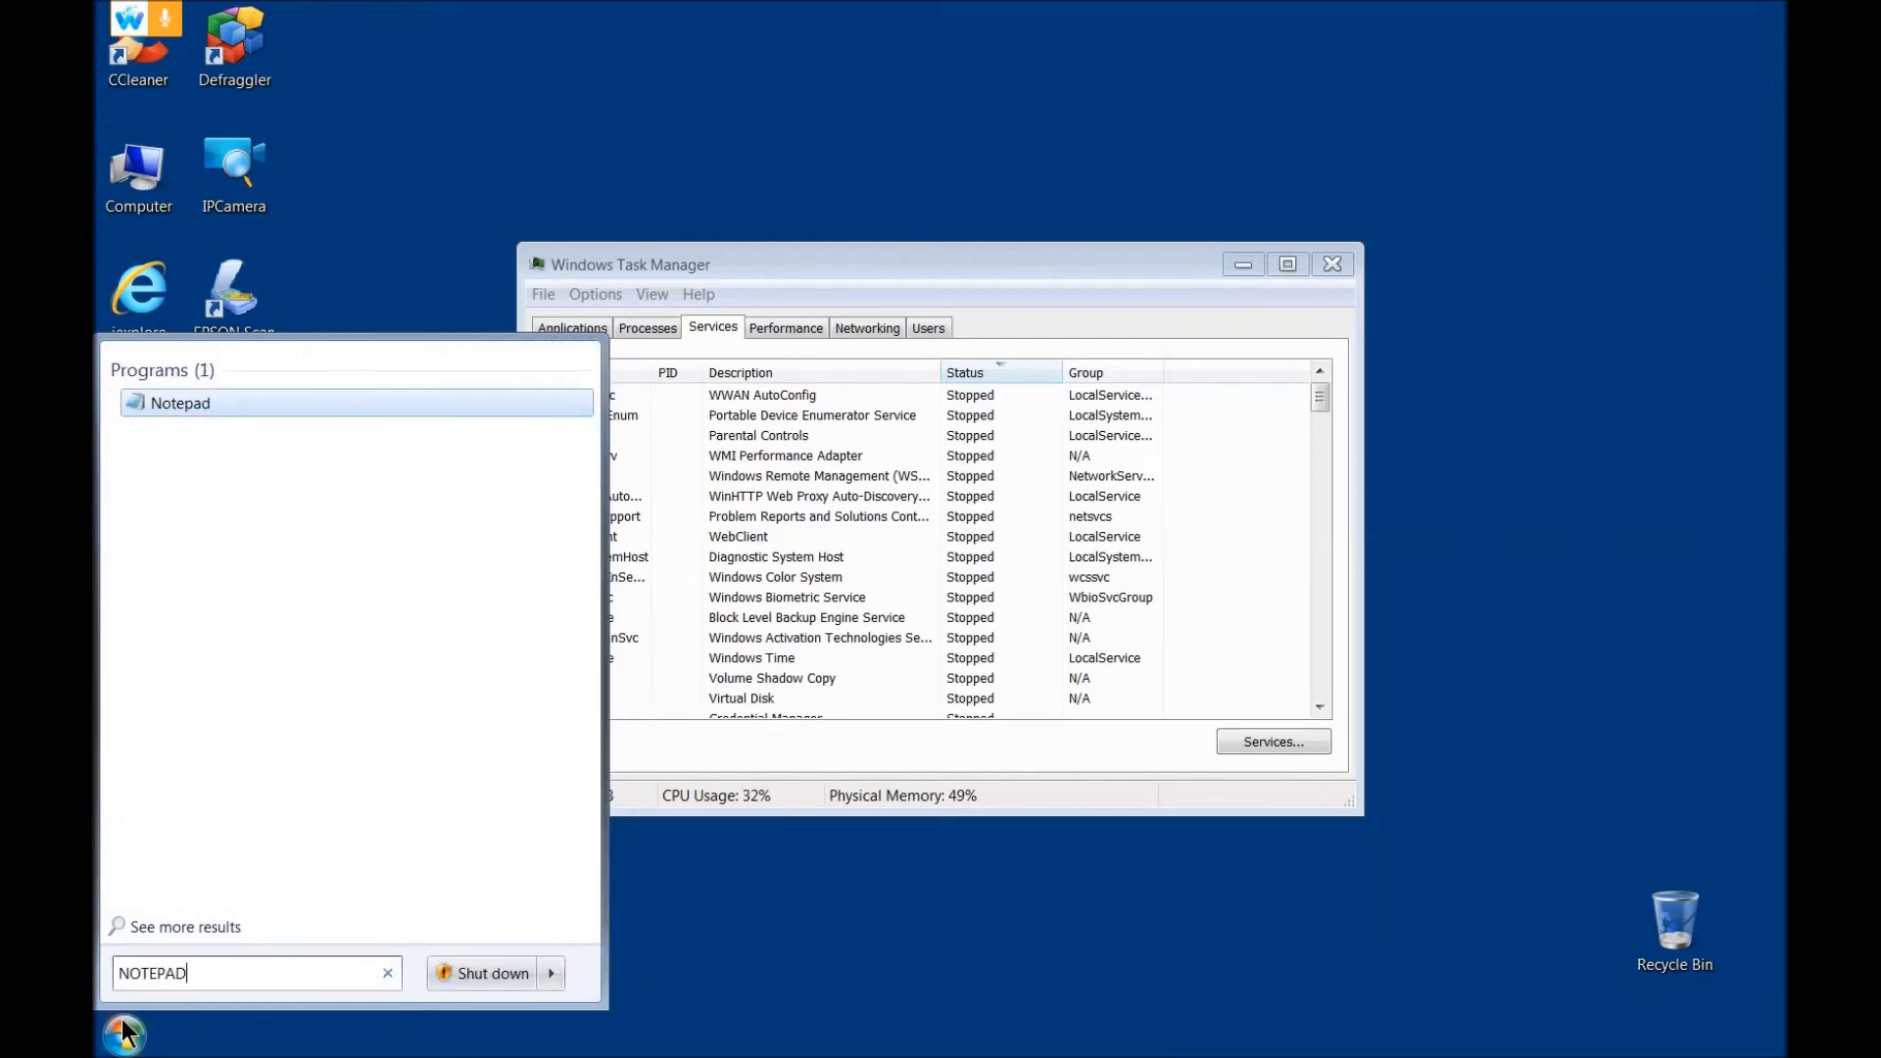
{"action": "key", "text": "Return"}
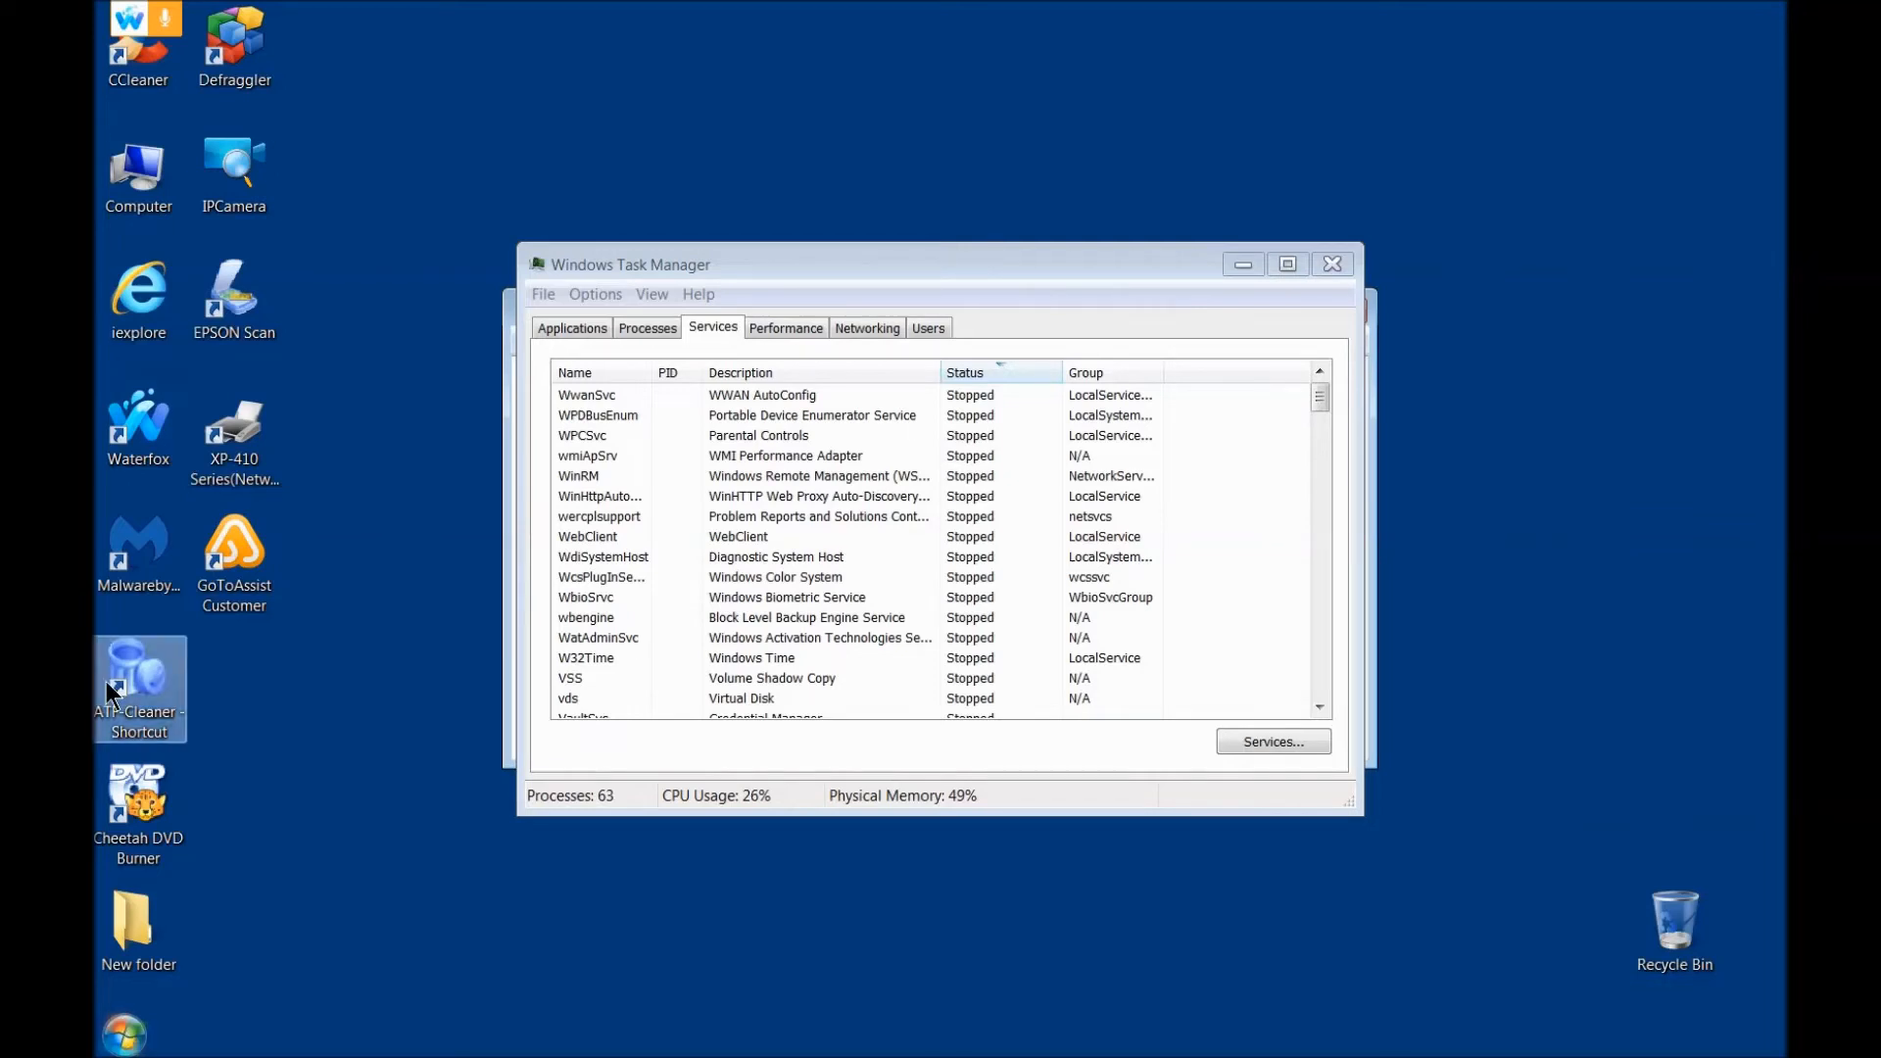
Step: Launch NOTEPAD a second time and close Task Manager to bring the blank note into view
{"action": "left_click", "coordinate": [124, 1036]}
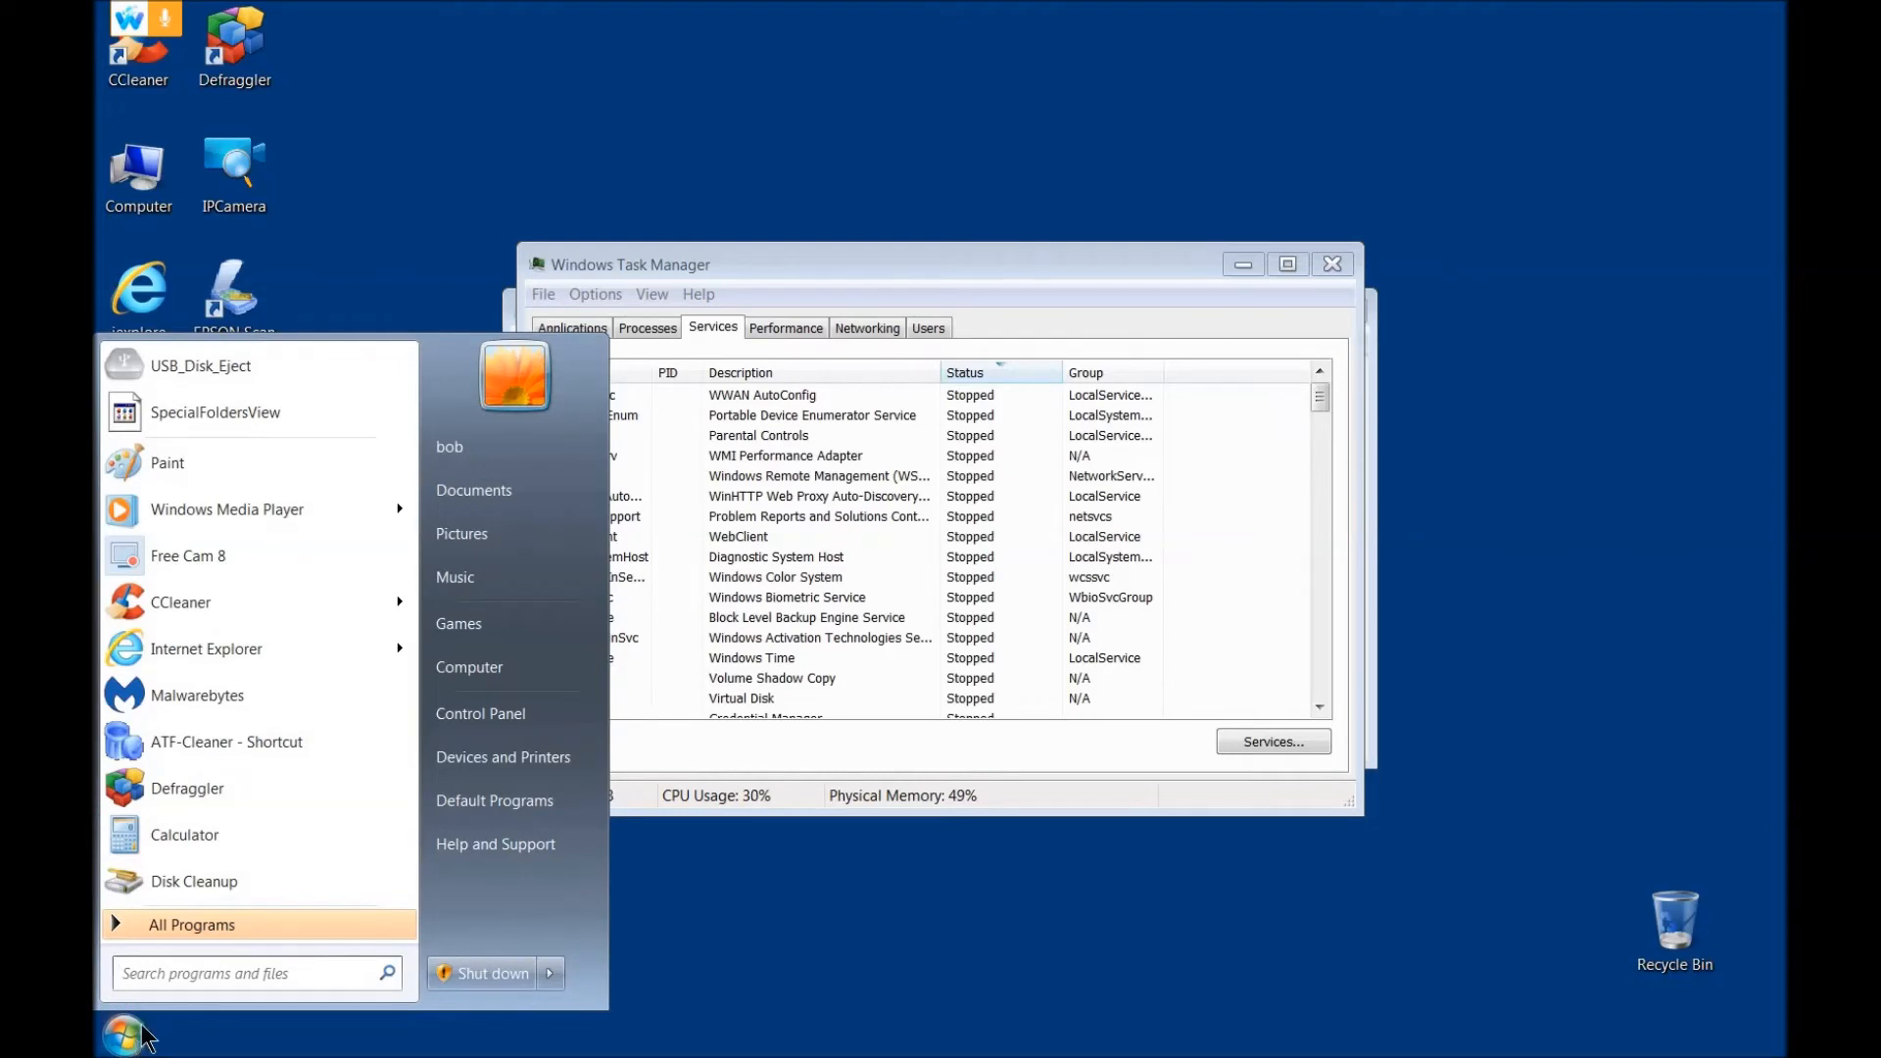
{"action": "left_click", "coordinate": [163, 974]}
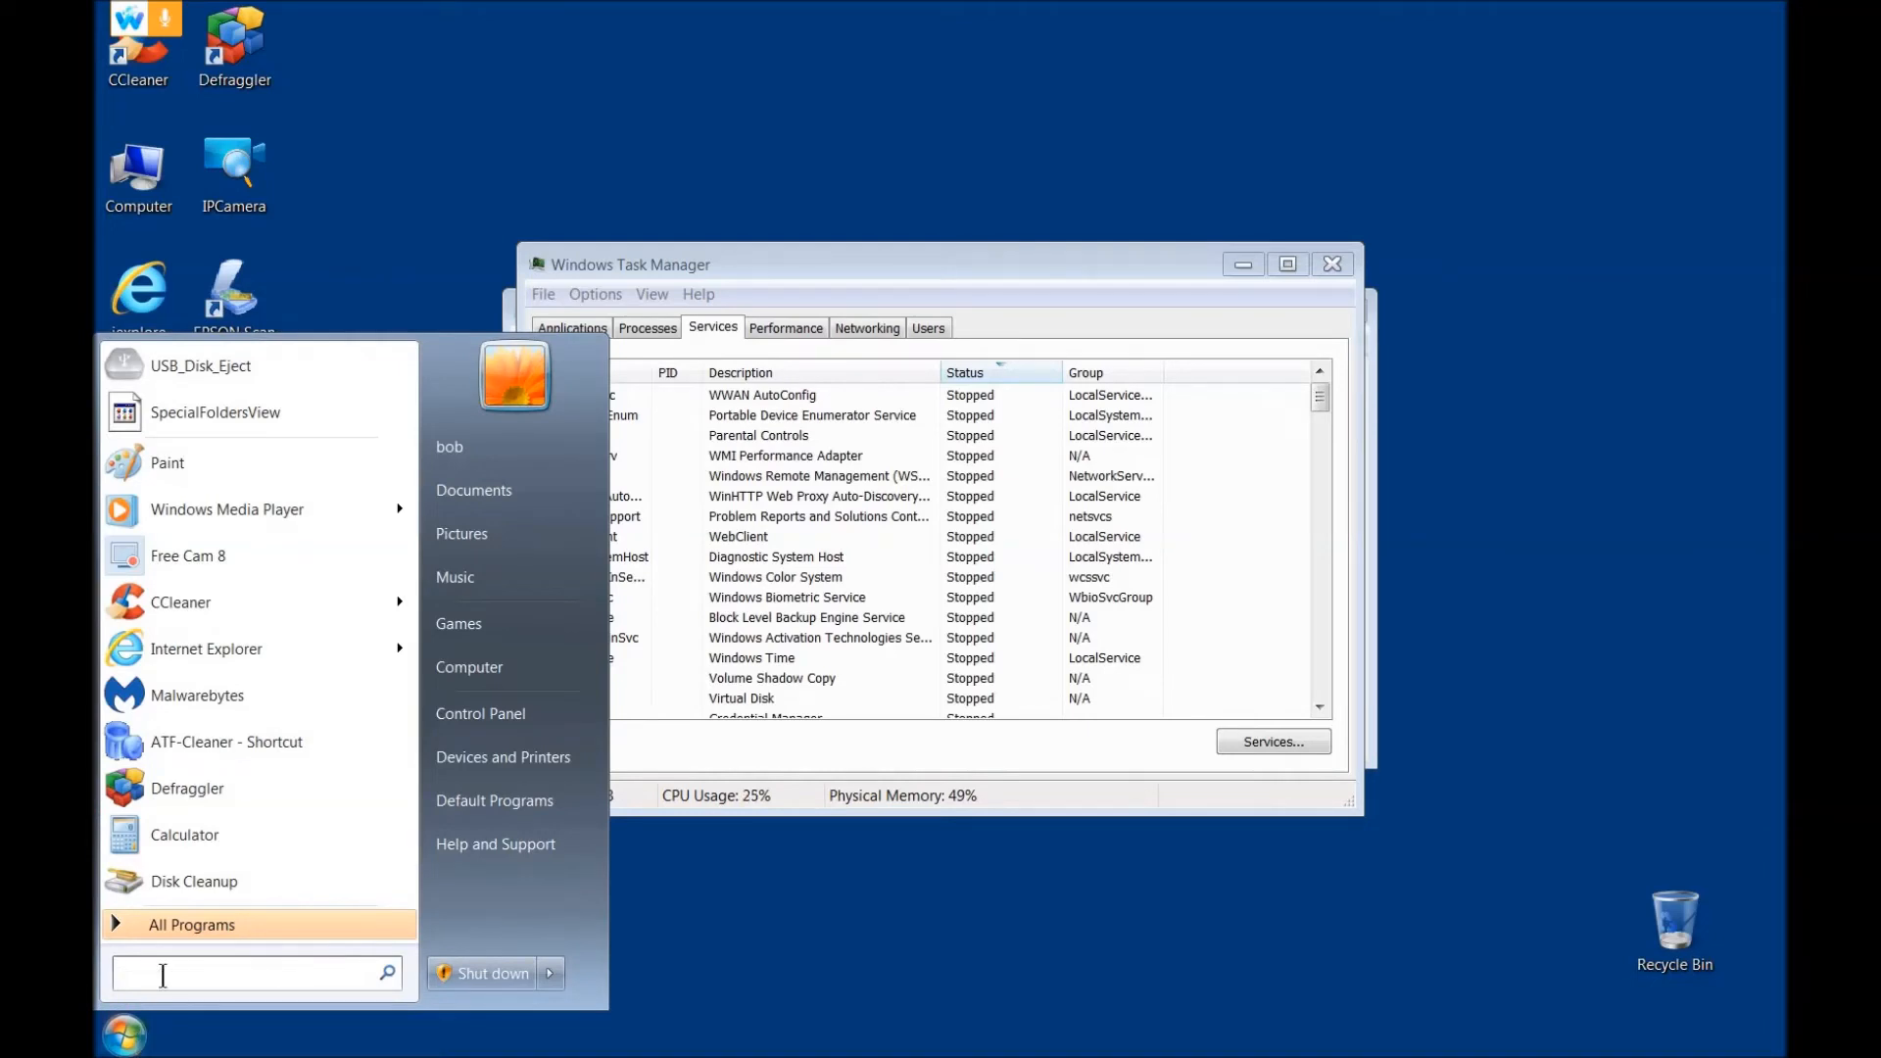
{"action": "type", "text": "NOTEPAD"}
{"action": "key", "text": "Return"}
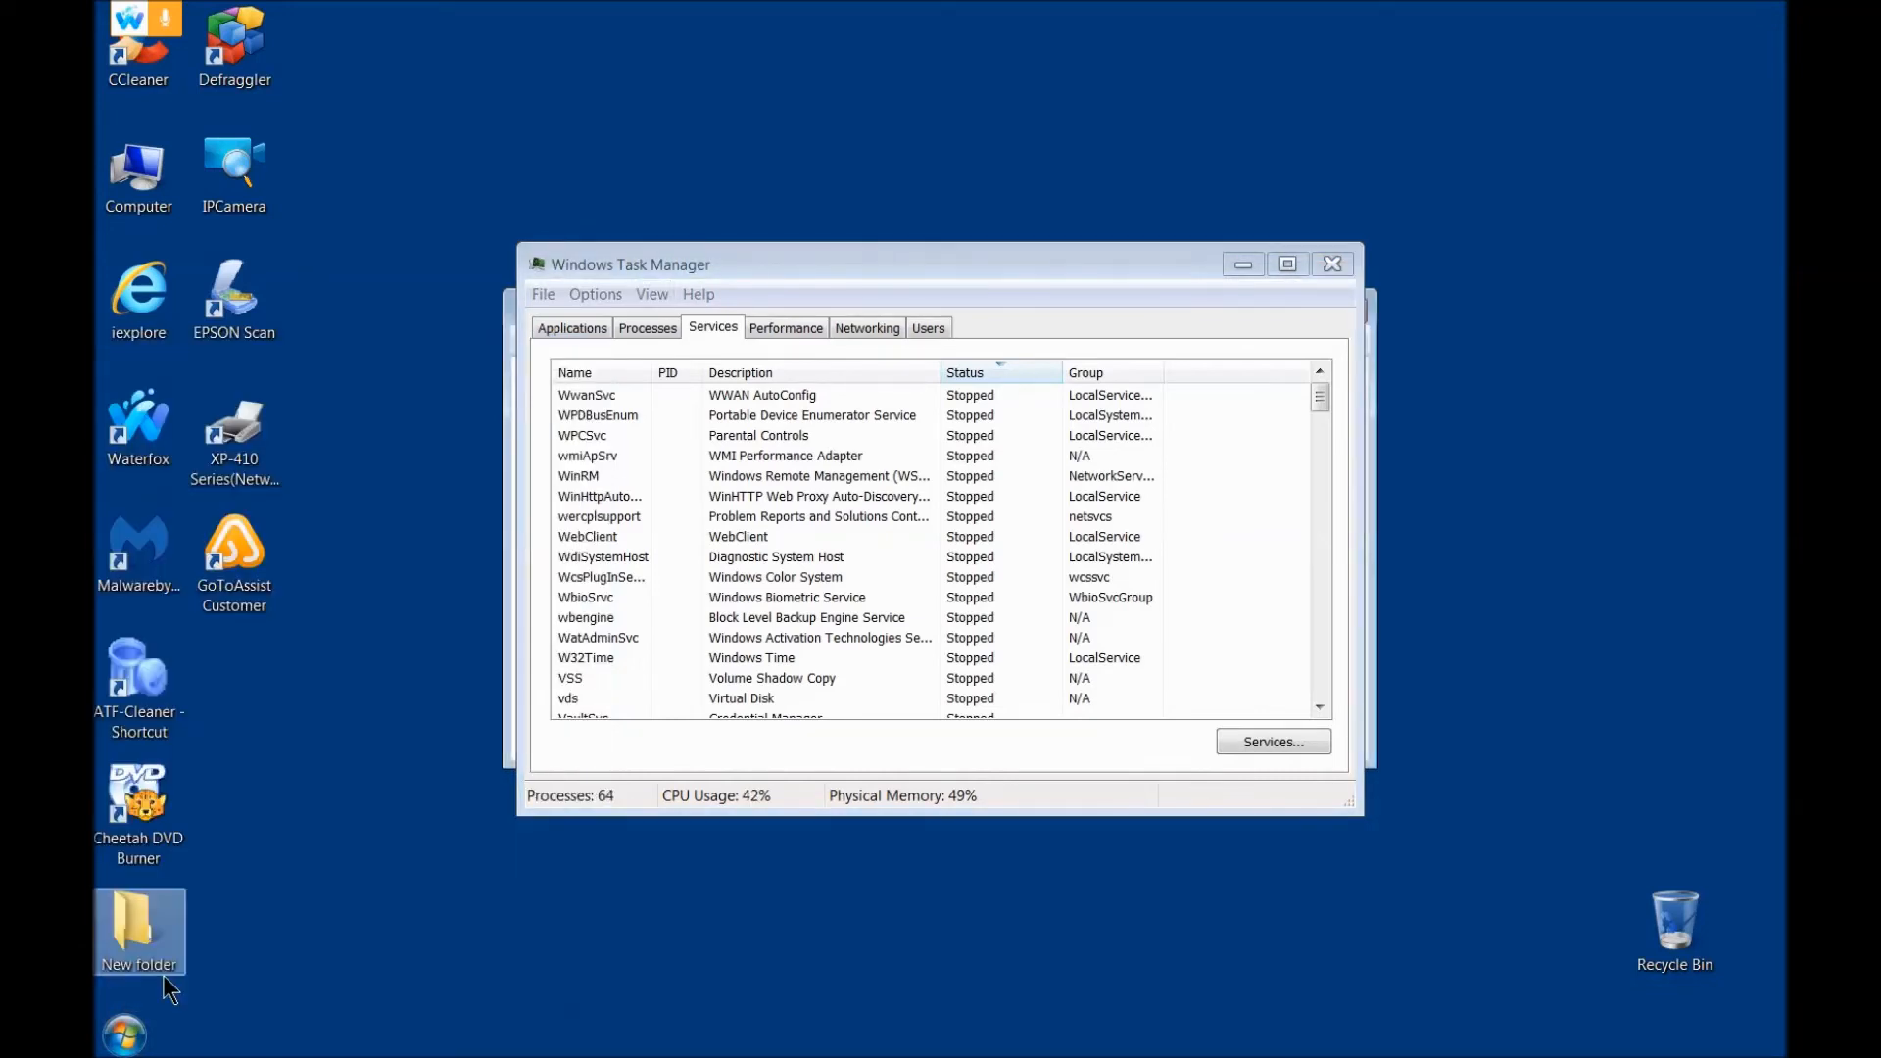
{"action": "left_click", "coordinate": [1344, 263]}
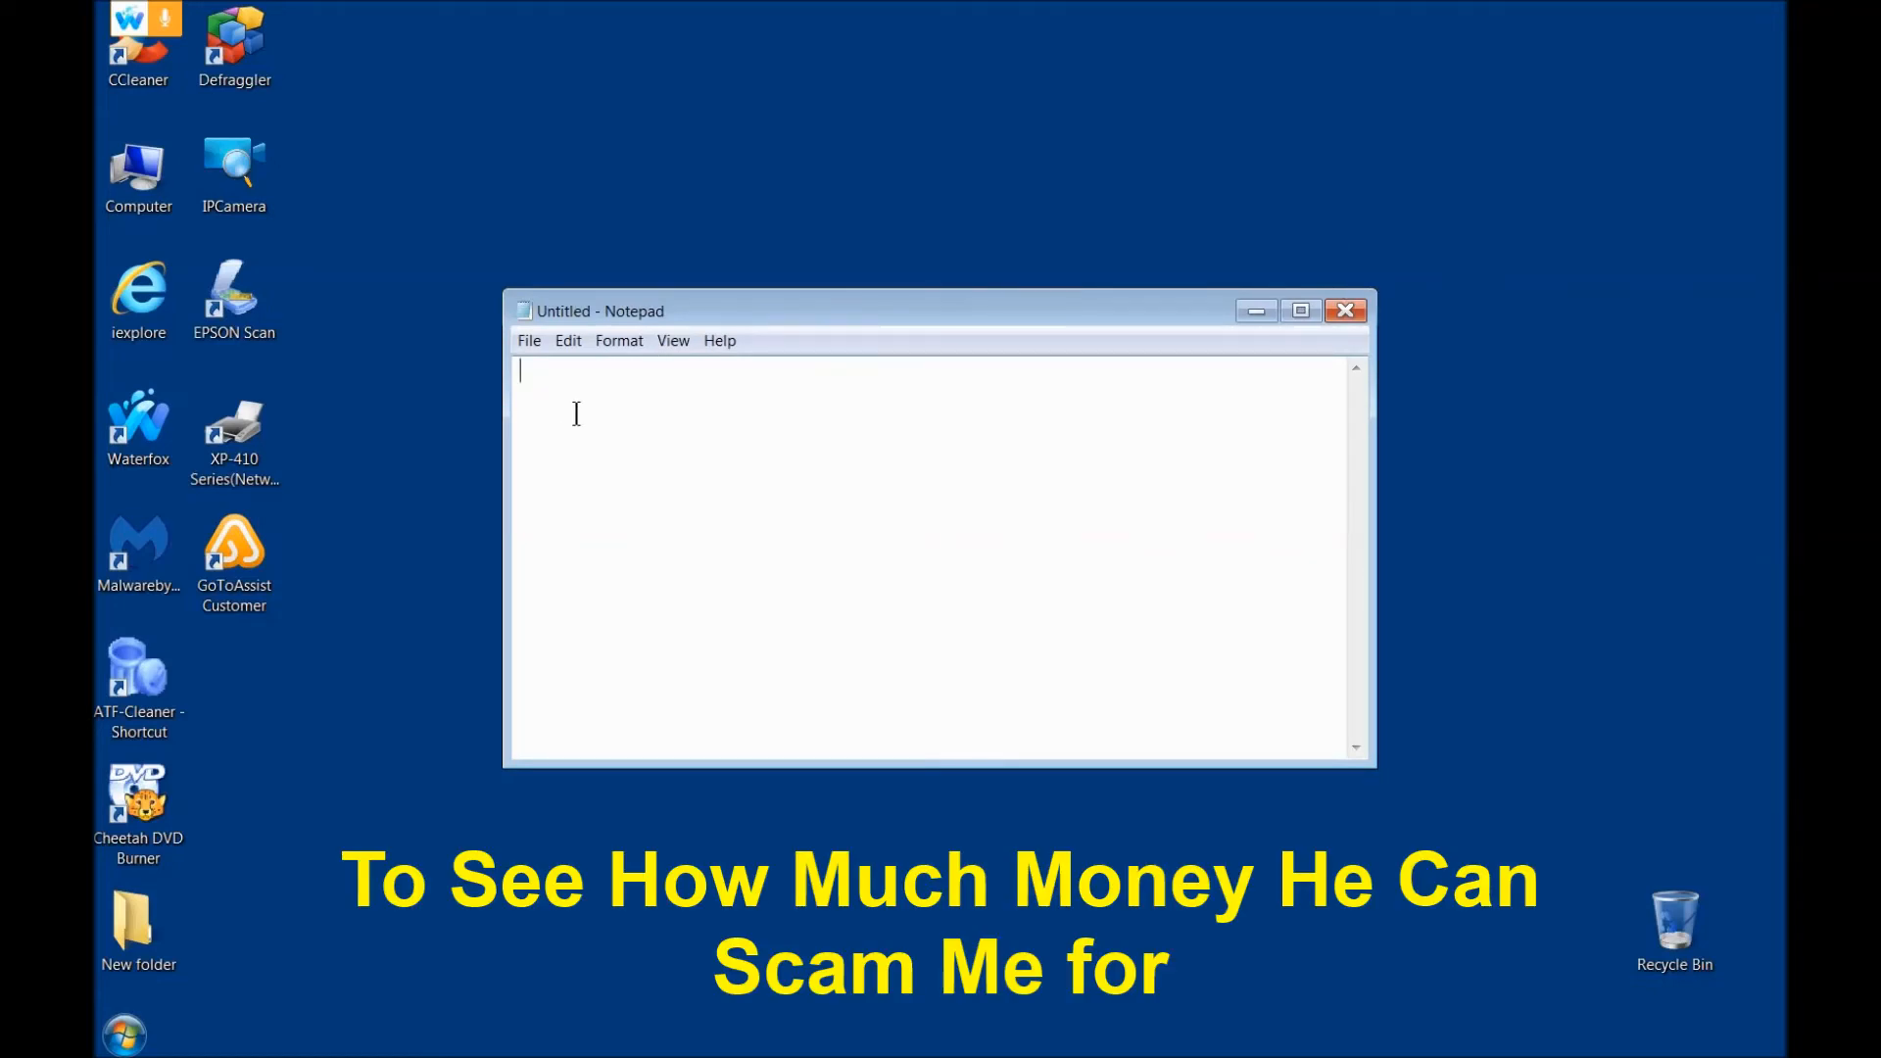
Step: Fill the blank note with "SOFTWARE PROTECTION AND SERVICES", "2 YEARS-- $299.99" and empty NAME, EMAIL and ADDRESS lines
{"action": "key", "text": "Return"}
{"action": "key", "text": "Return"}
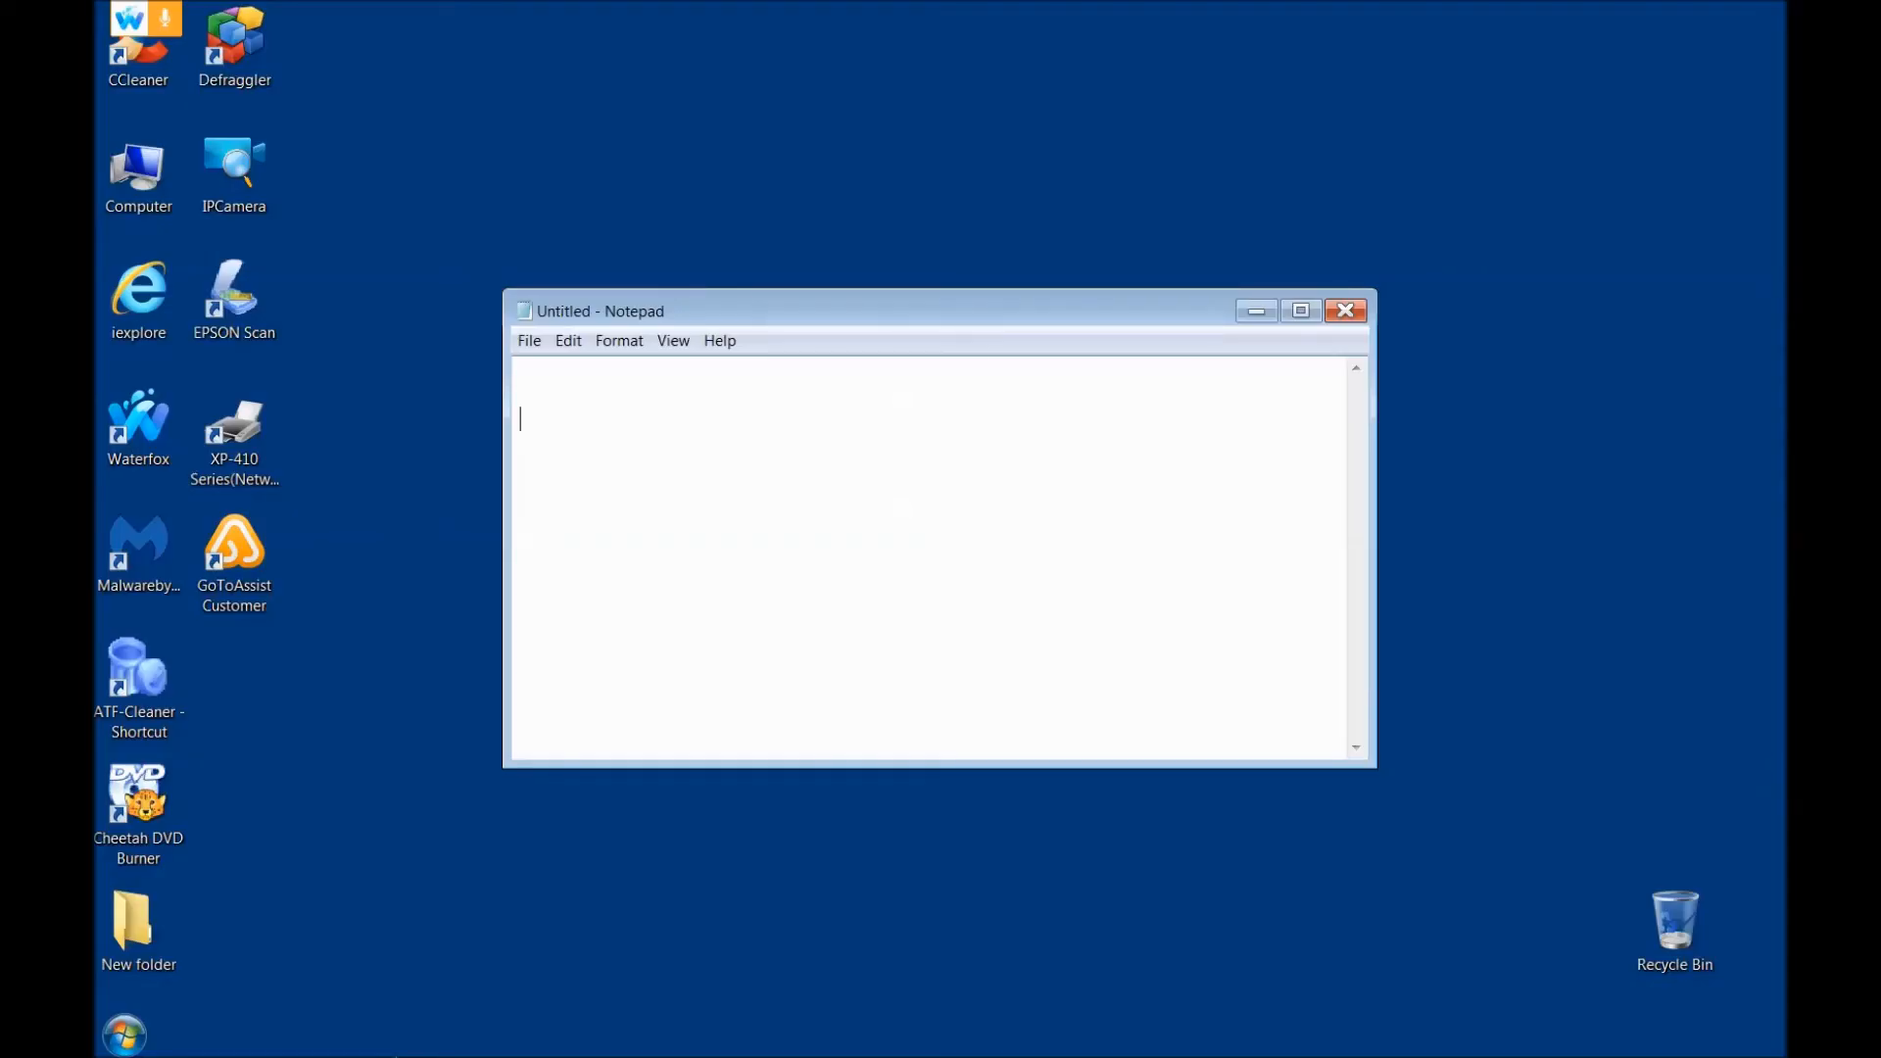
{"action": "type", "text": "SOFTWARE PROTECTION AND SERVICES  2 YEARS-- $299.99   NAME:  EMAIL:  ADDRESS:"}
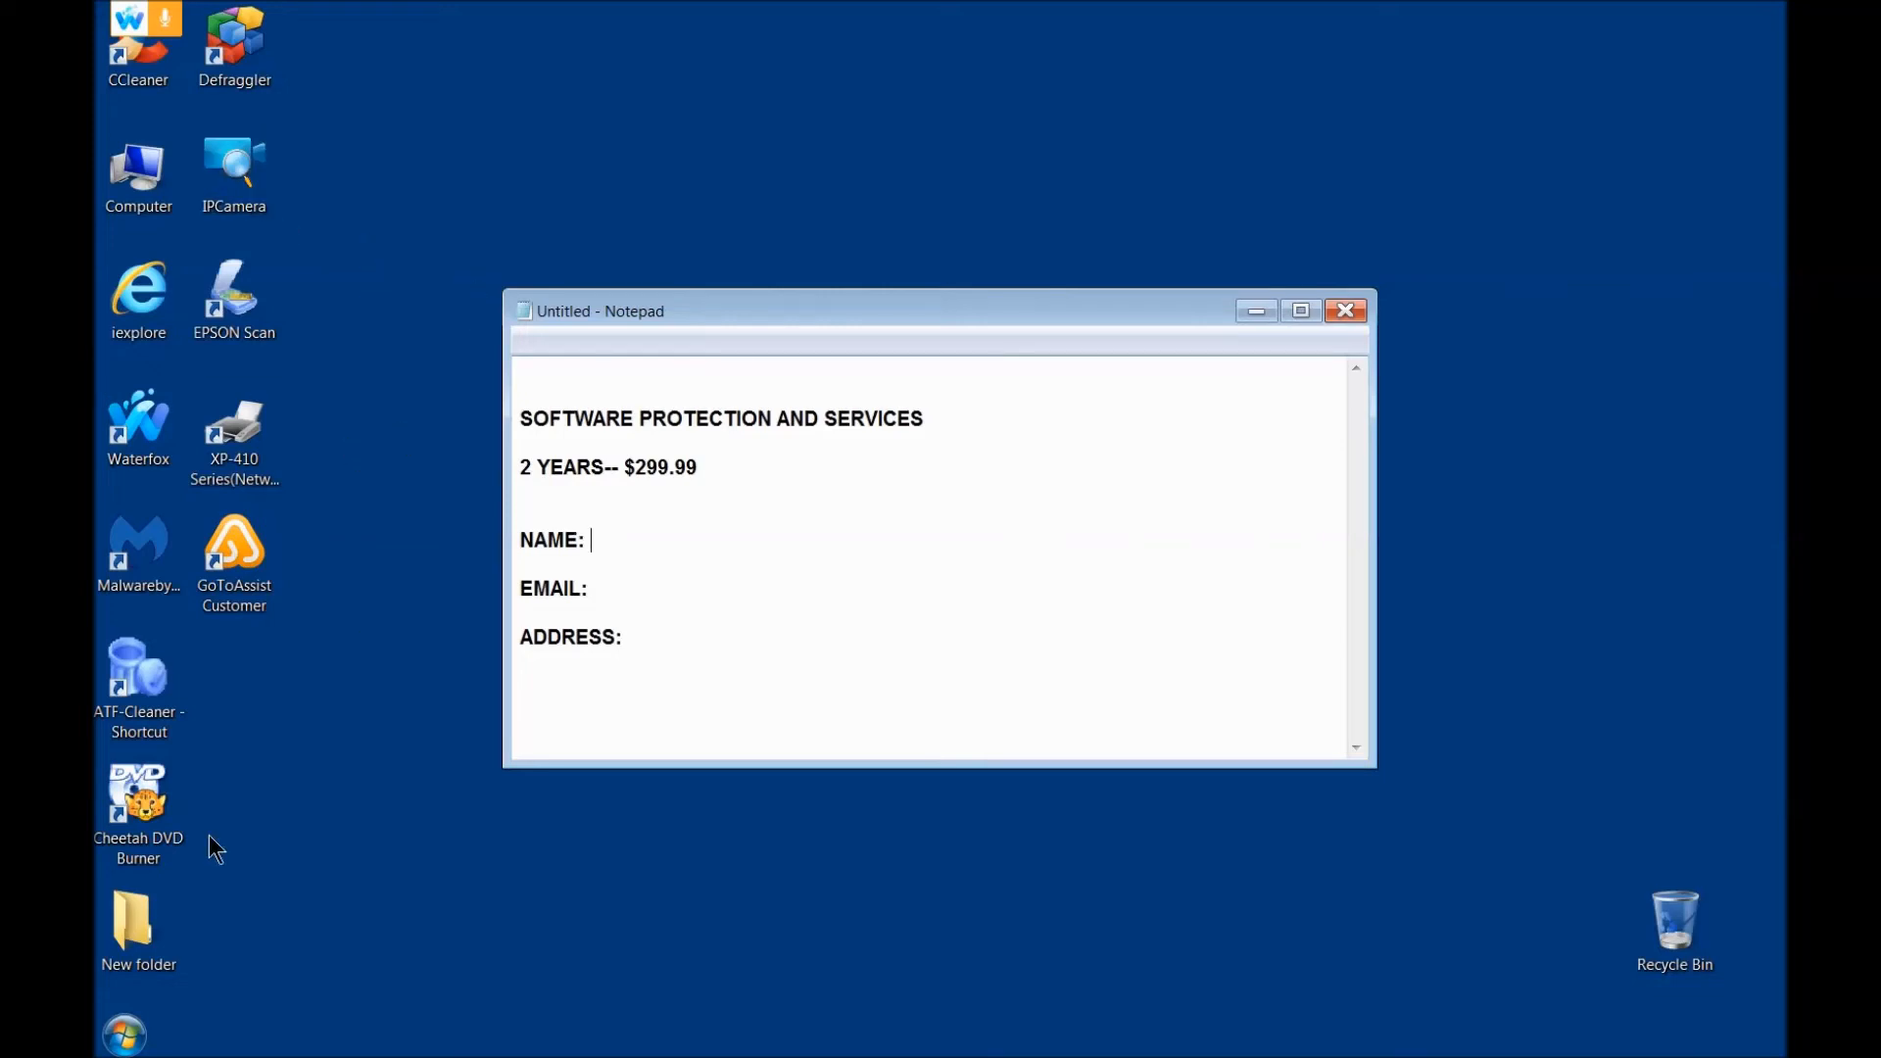
Step: Open the Services console by searching for and running services.msc
{"action": "left_click", "coordinate": [135, 1024]}
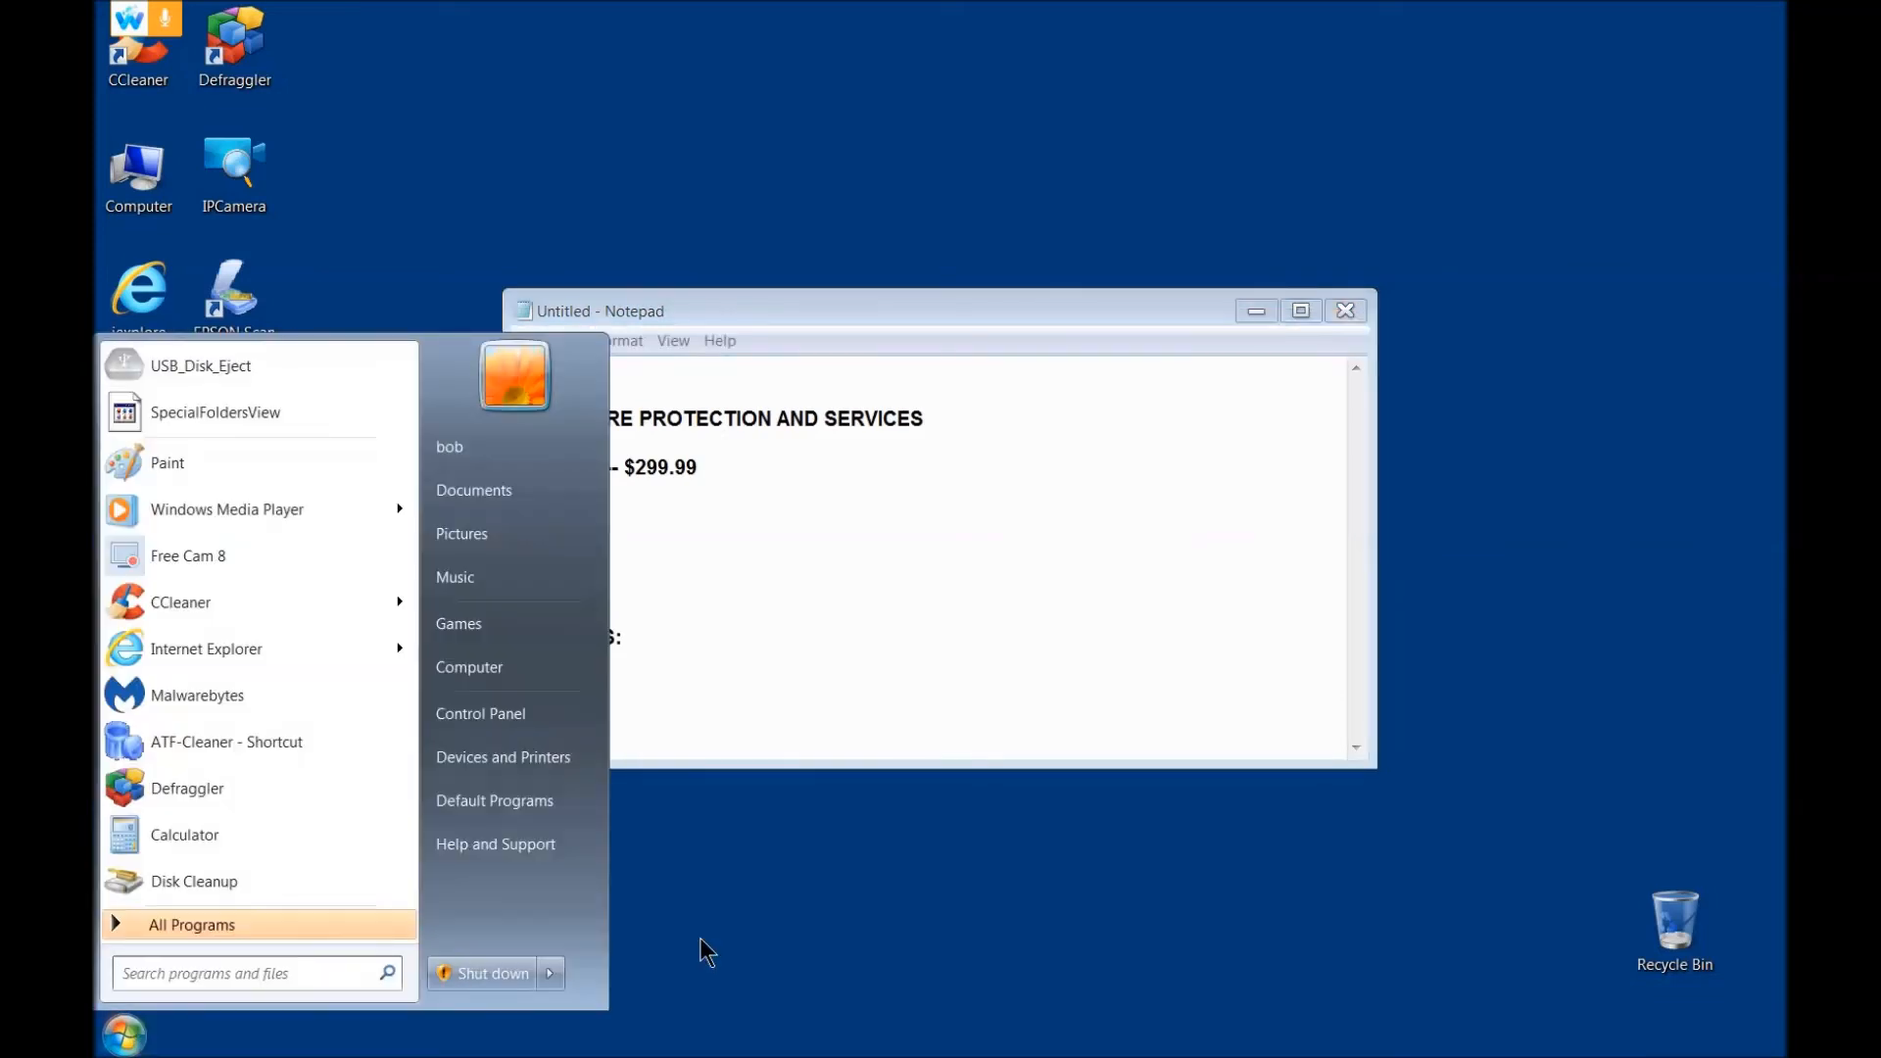
{"action": "left_click", "coordinate": [257, 973]}
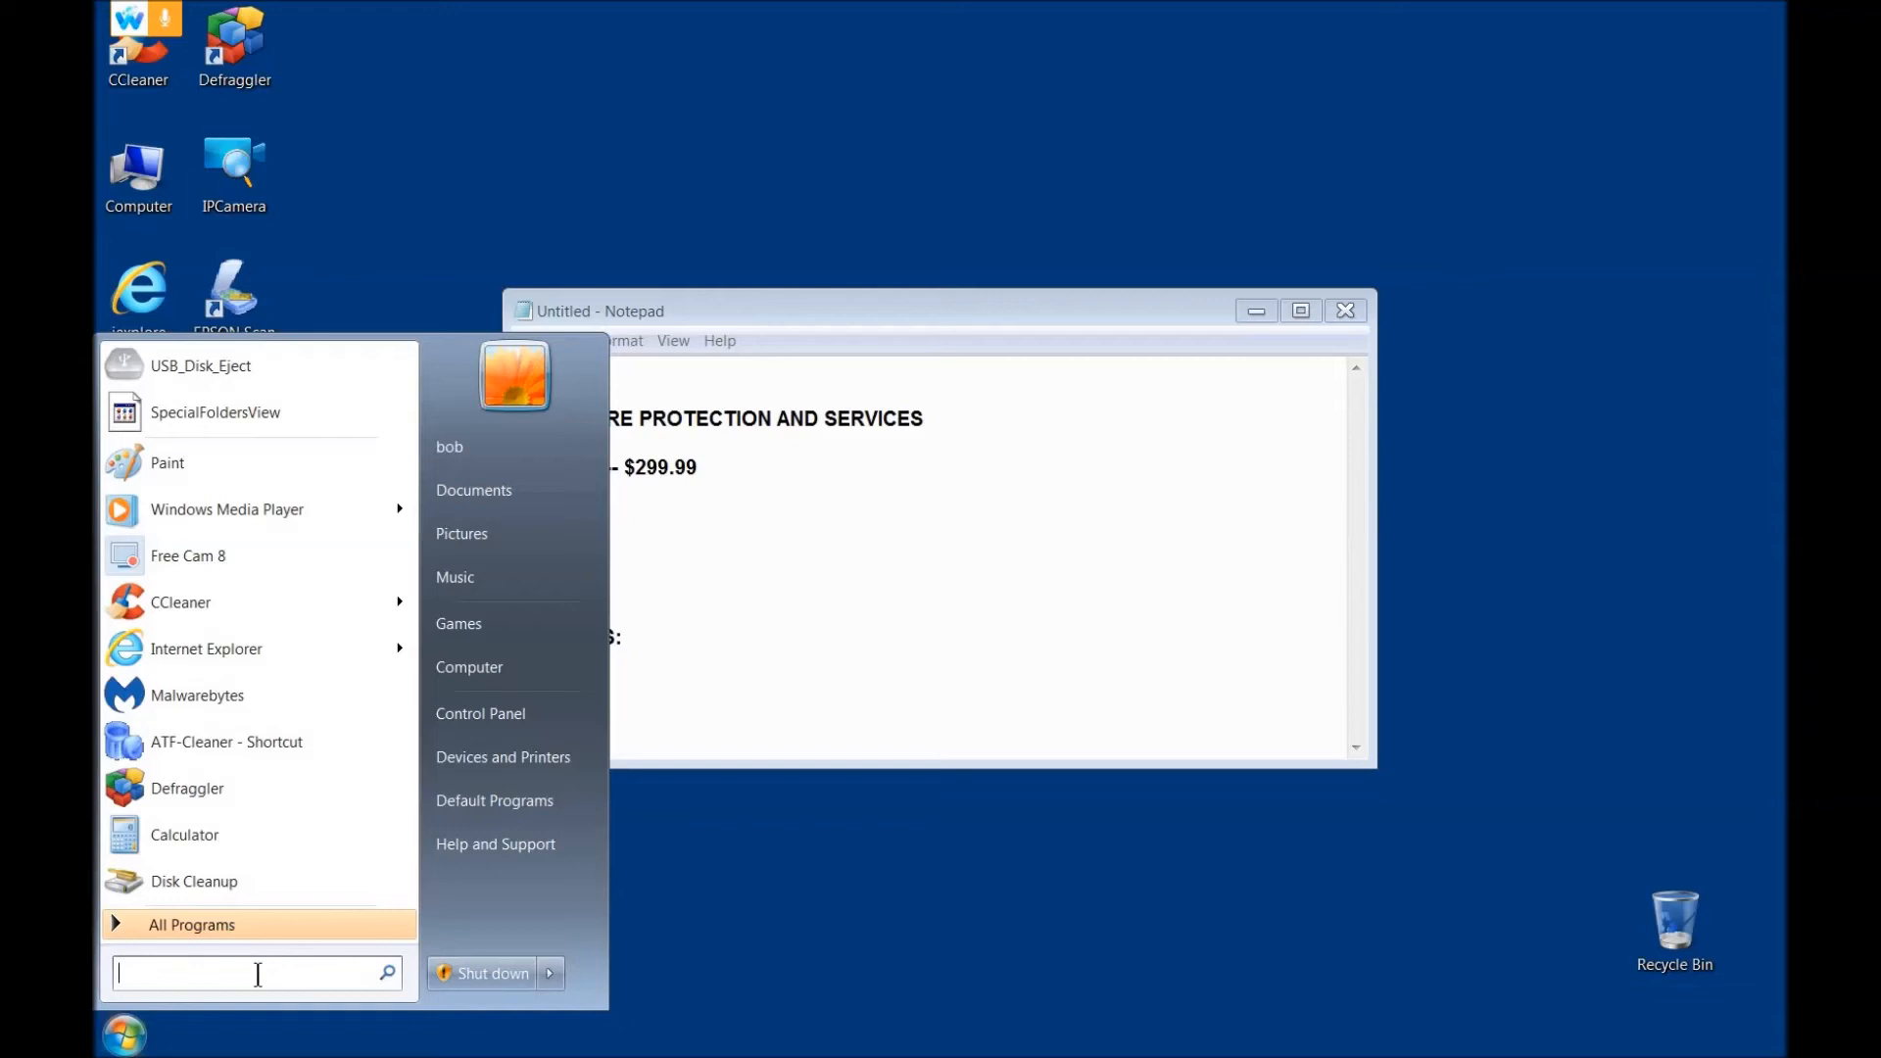
{"action": "left_click", "coordinate": [152, 969]}
{"action": "type", "text": "servi"}
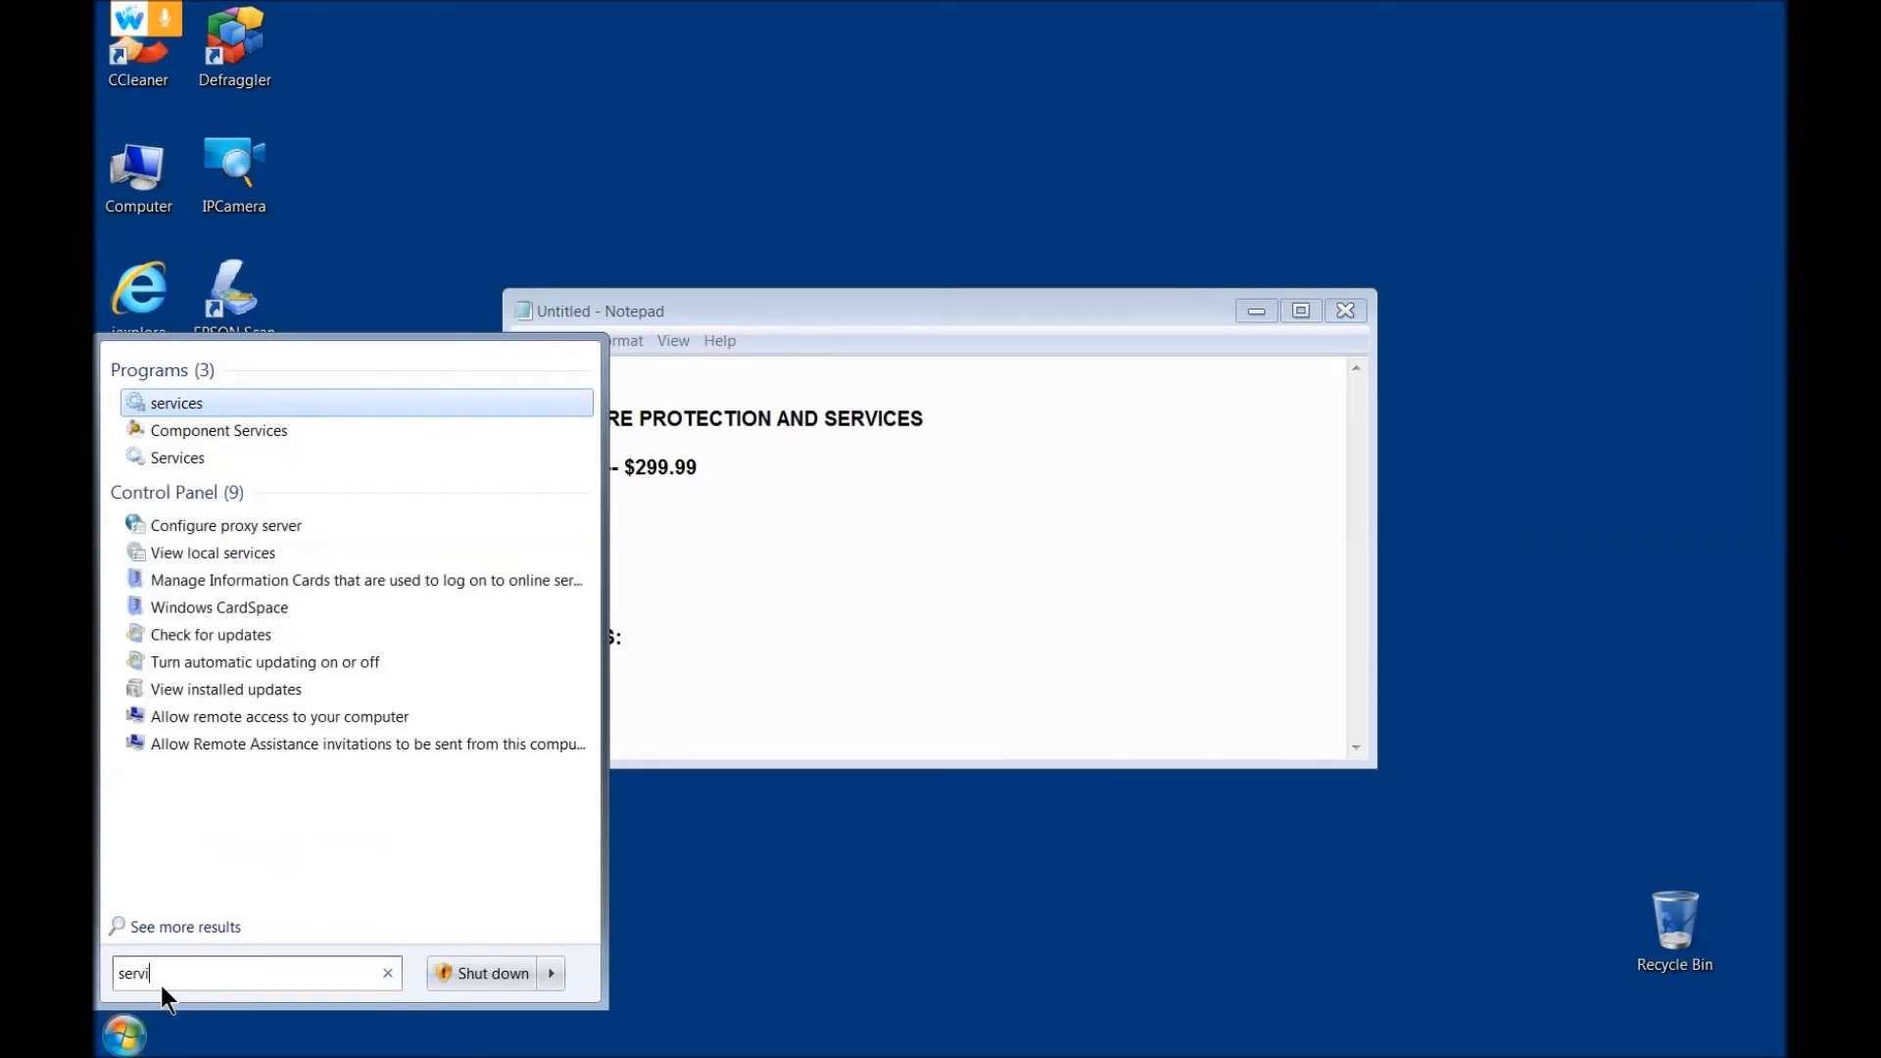
{"action": "type", "text": "ces."}
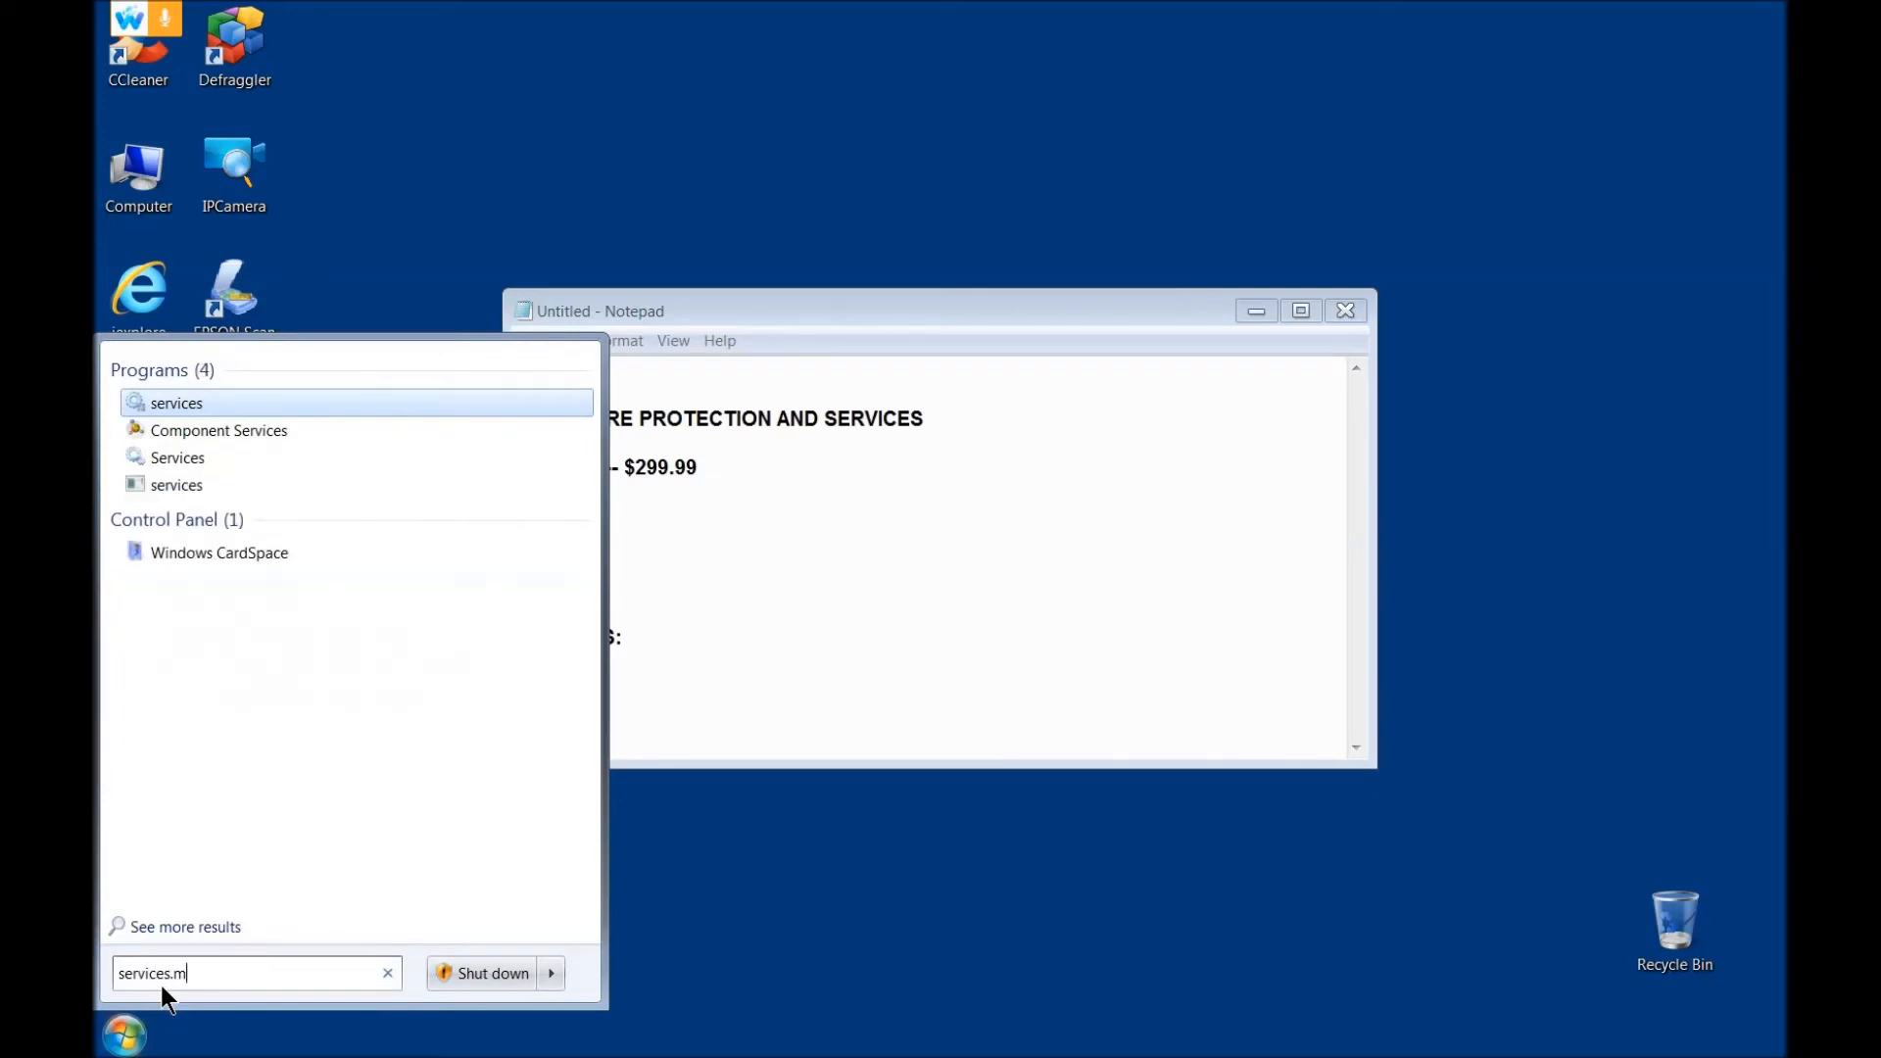
{"action": "type", "text": "msc"}
{"action": "key", "text": "Return"}
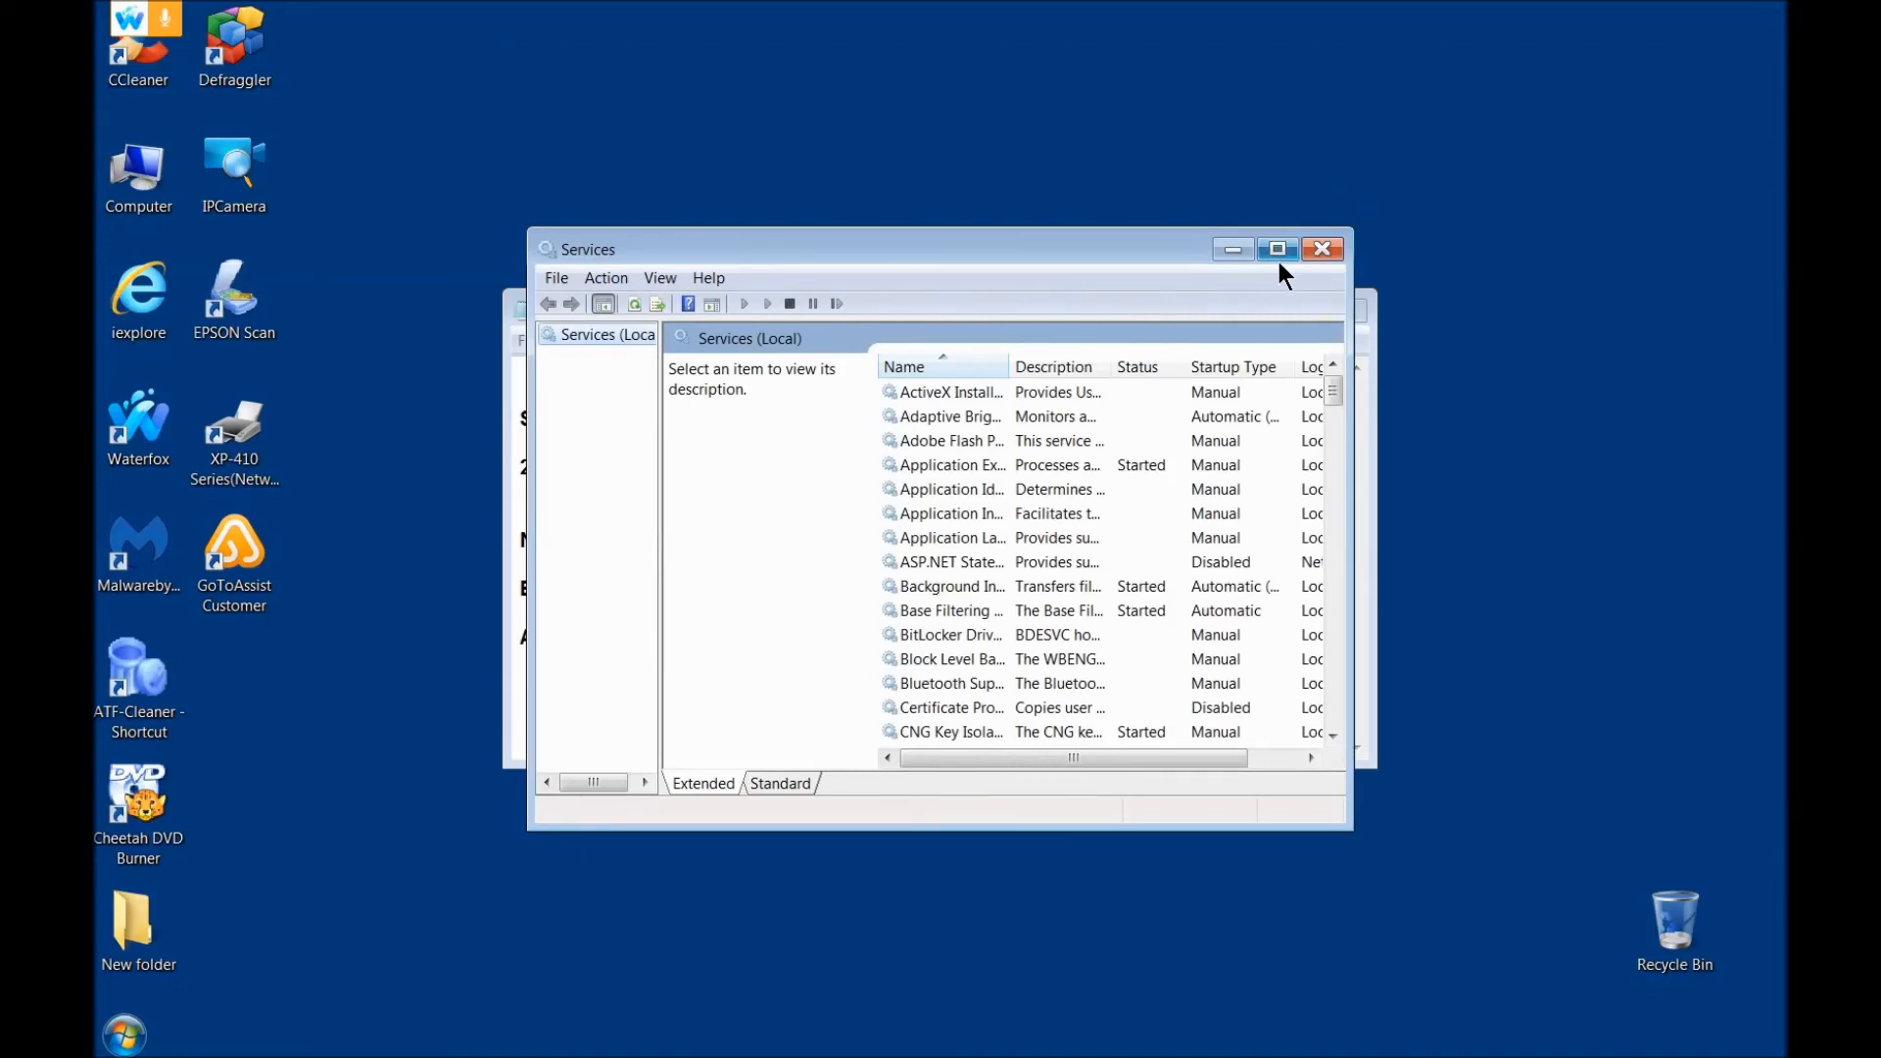
Step: Maximize the Services console, widen the Name column to fit, select Print Spooler to check its status and close the console
{"action": "double_click", "coordinate": [1219, 257]}
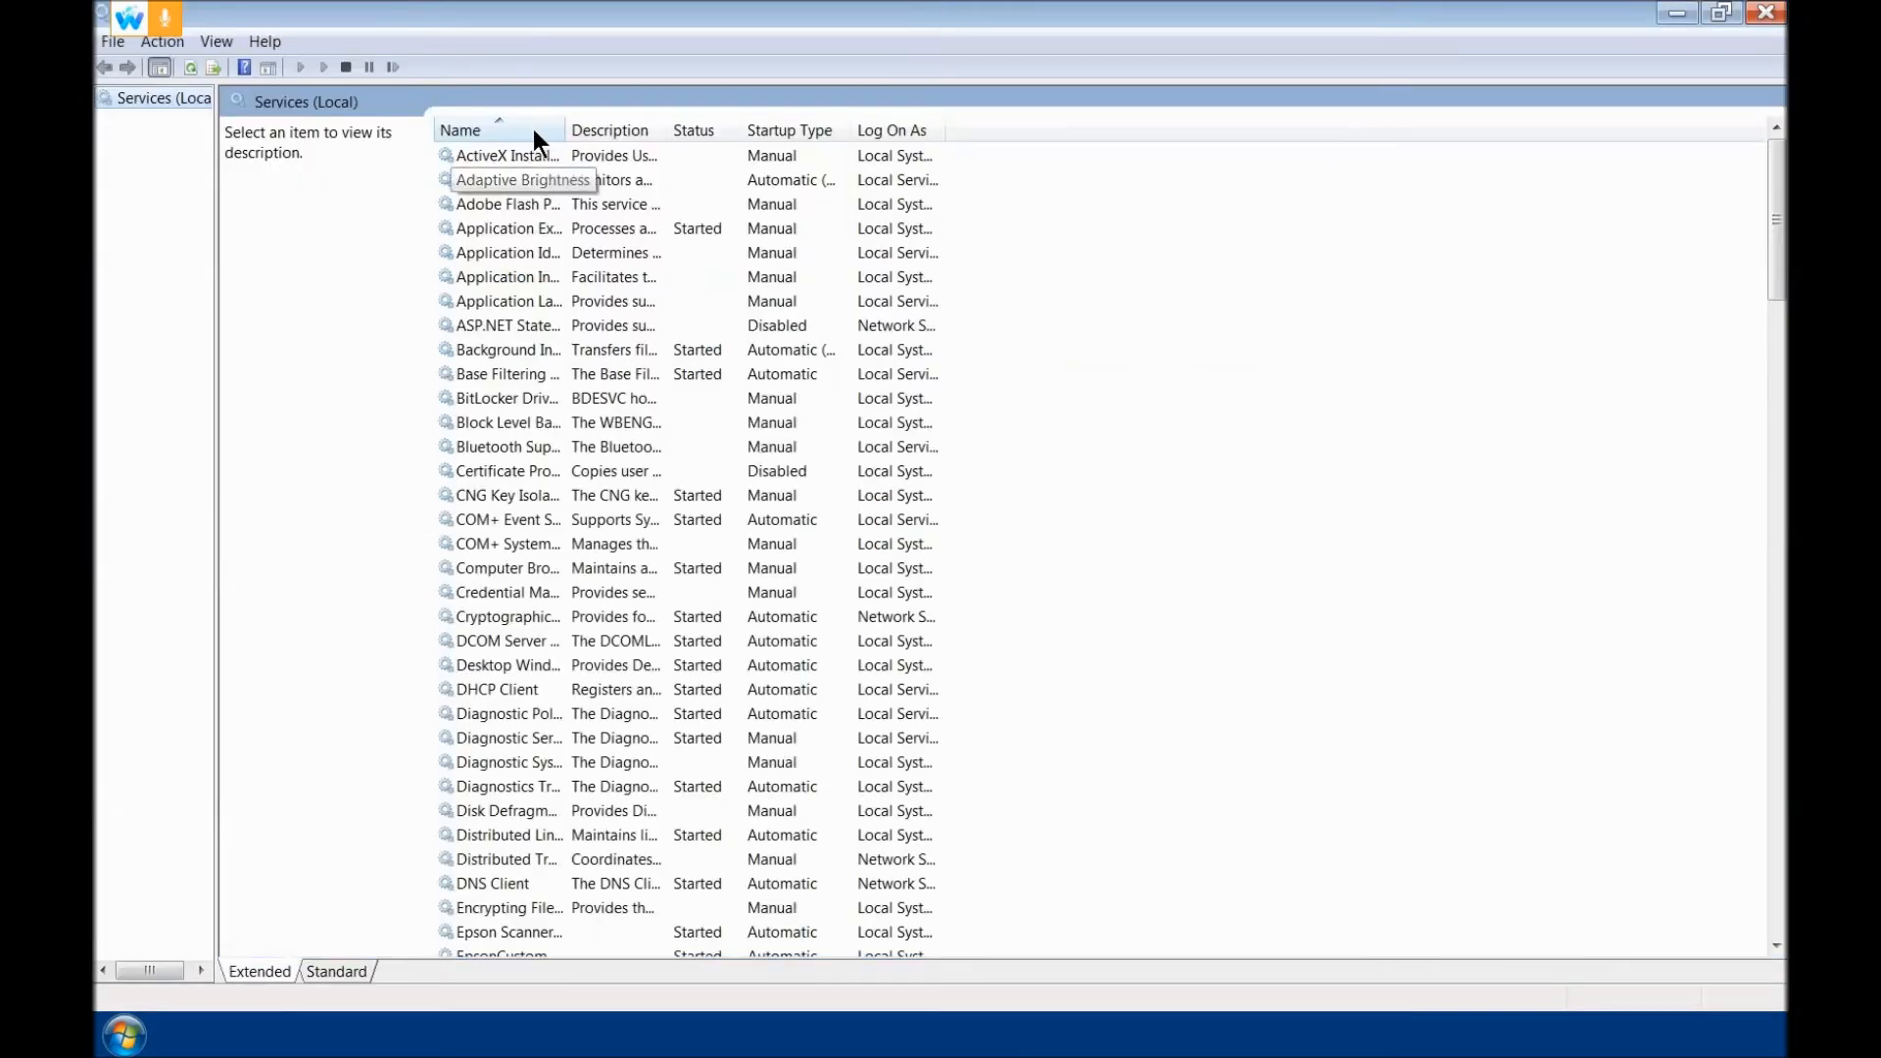
{"action": "double_click", "coordinate": [566, 130]}
{"action": "left_click", "coordinate": [520, 228]}
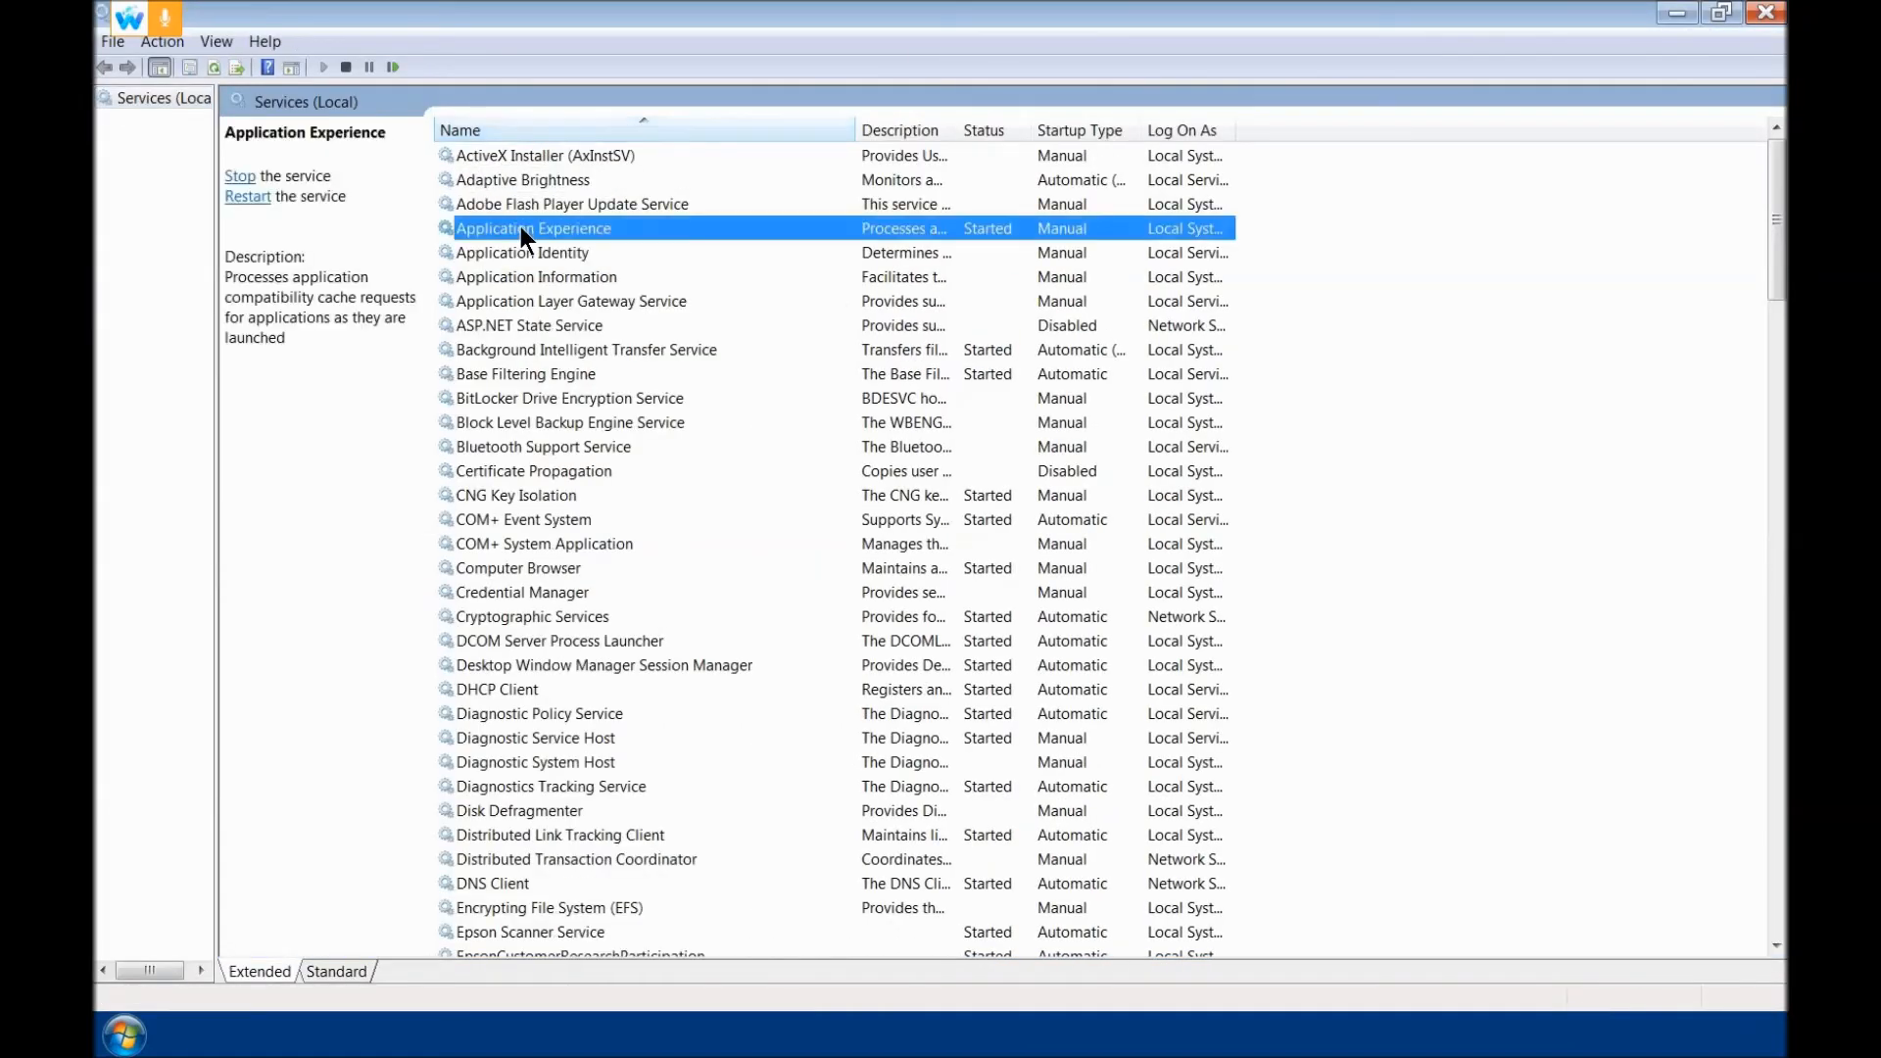
{"action": "key", "text": "p"}
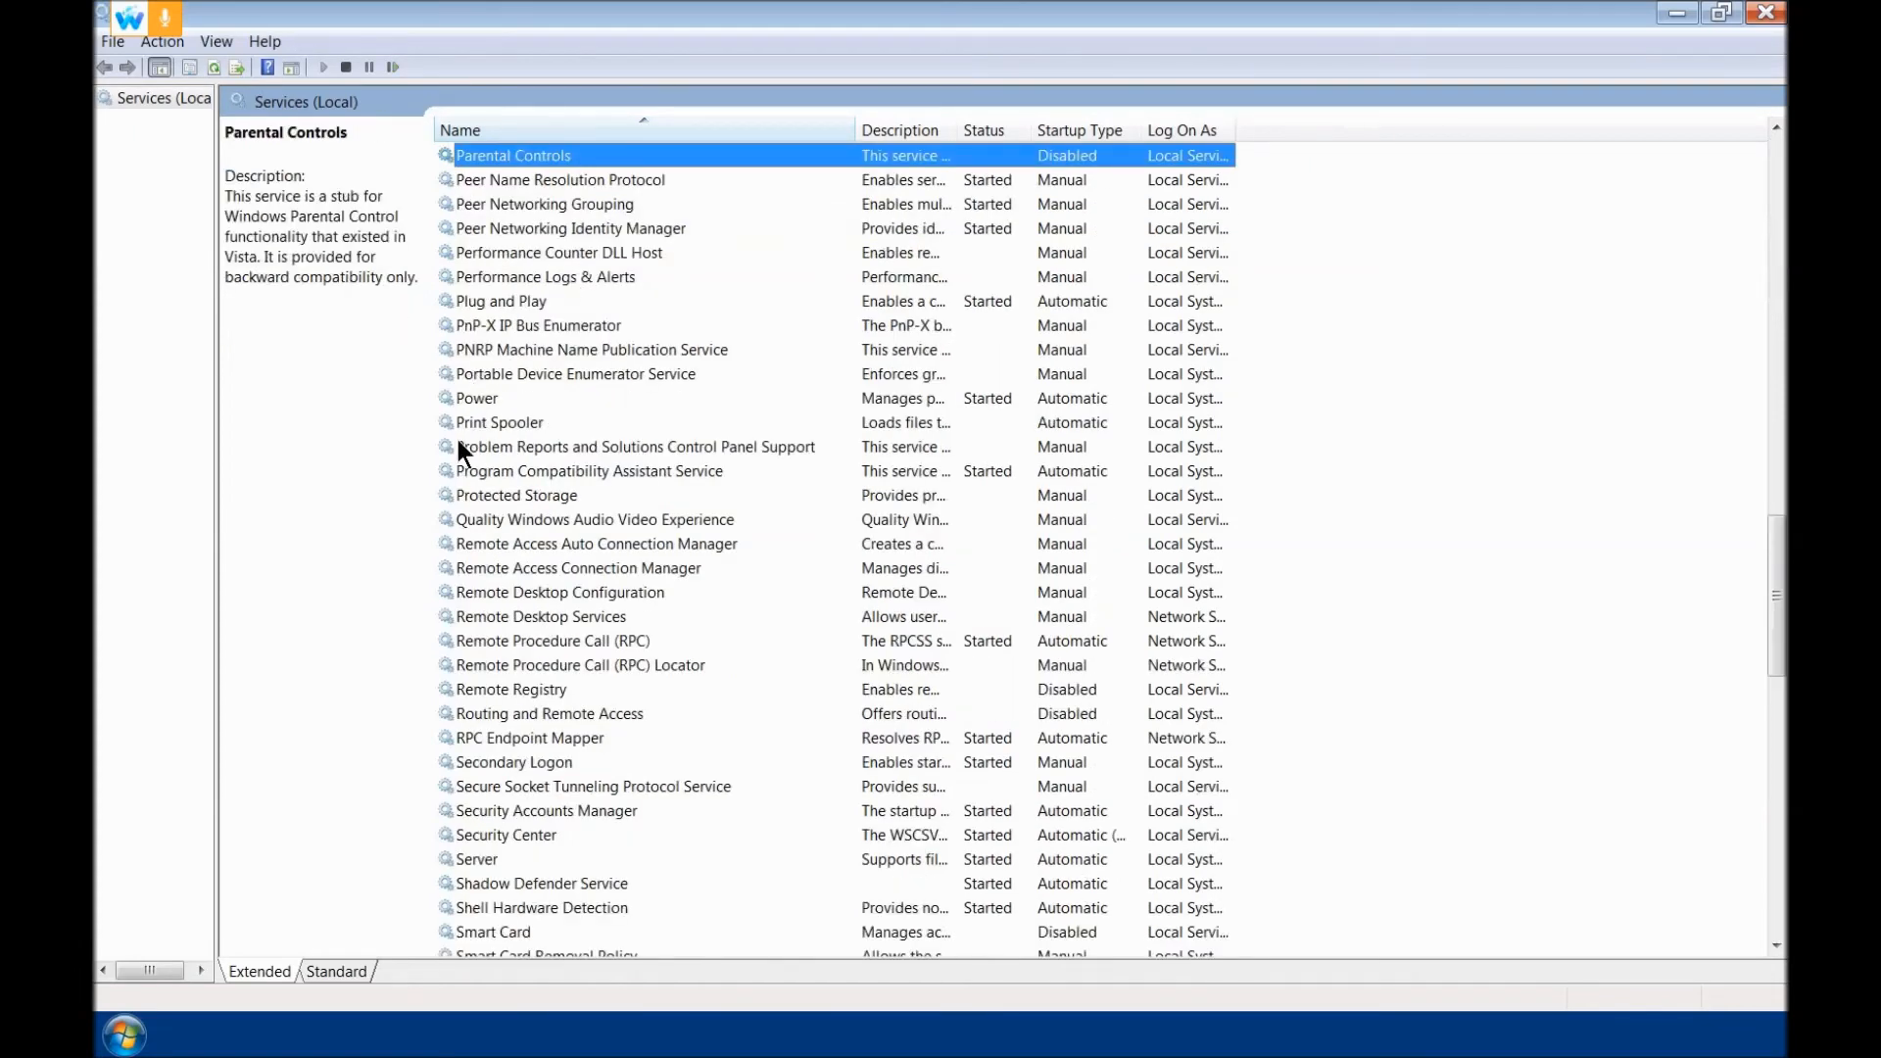
{"action": "left_click", "coordinate": [489, 424]}
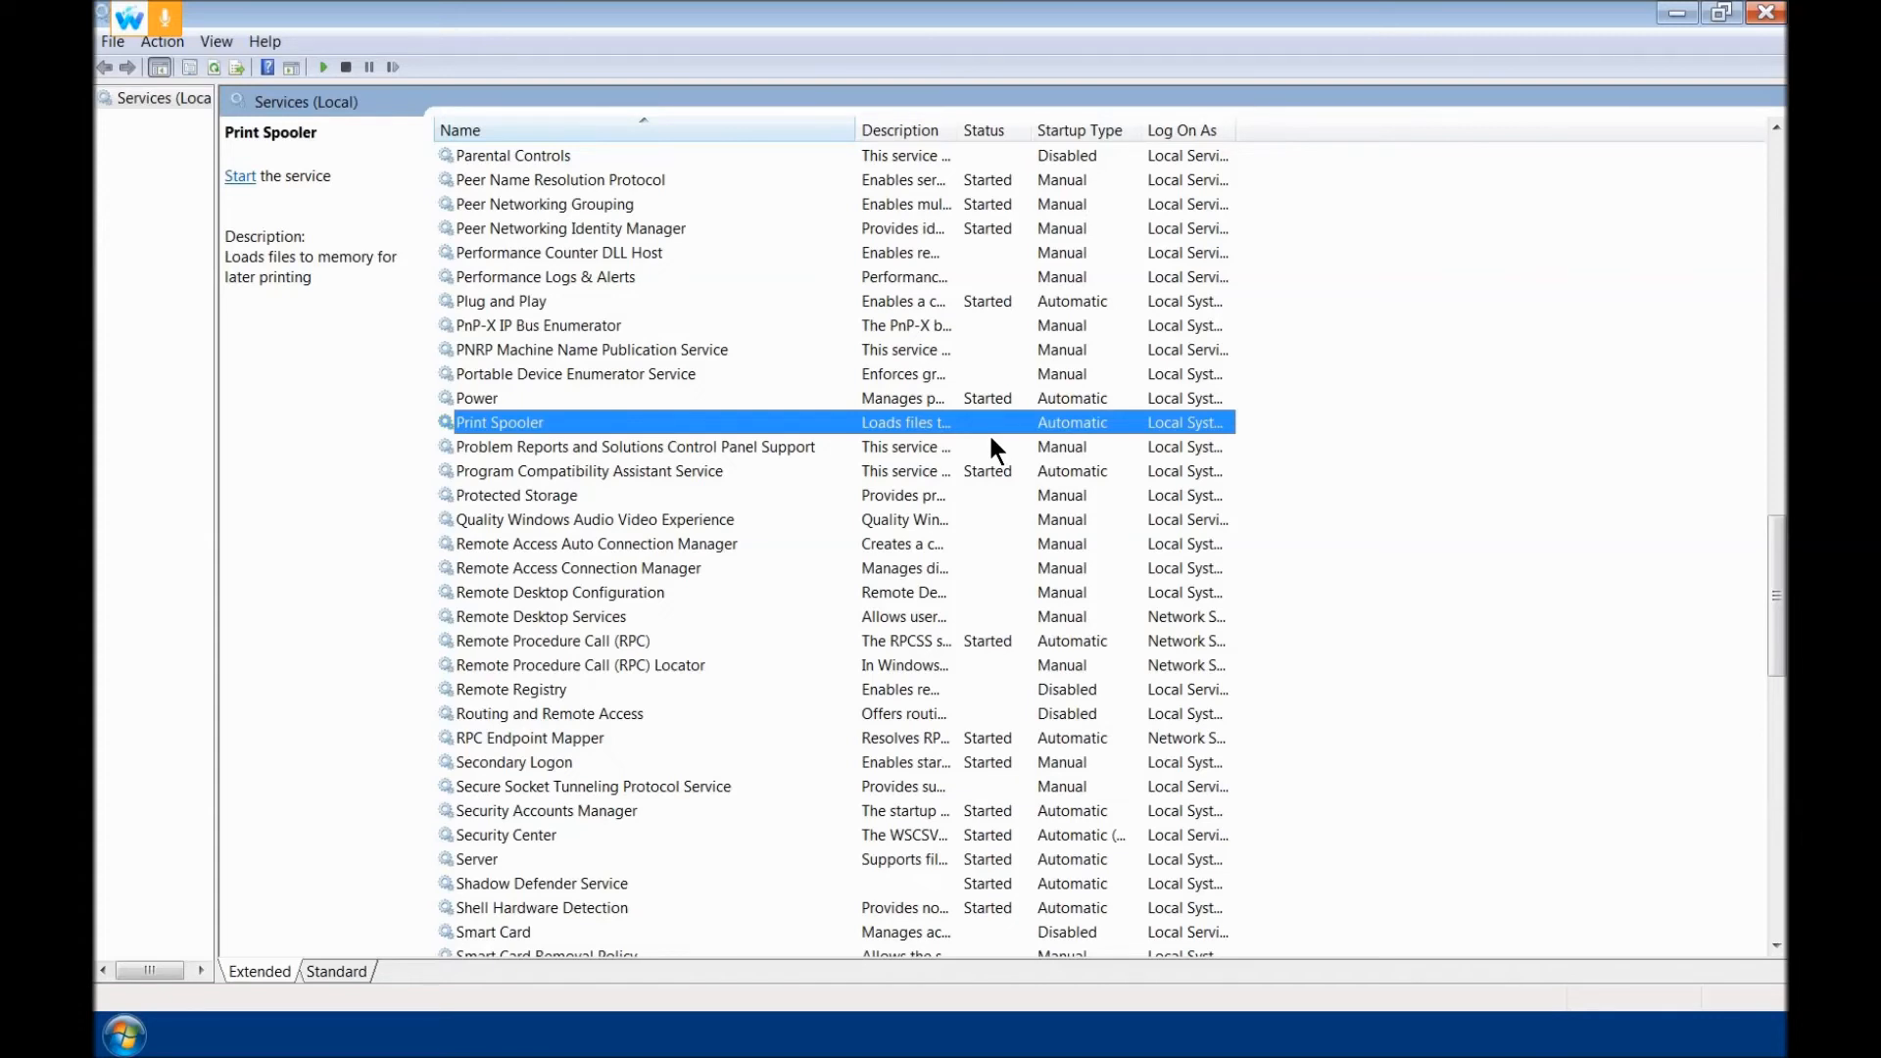
{"action": "left_click", "coordinate": [1762, 14]}
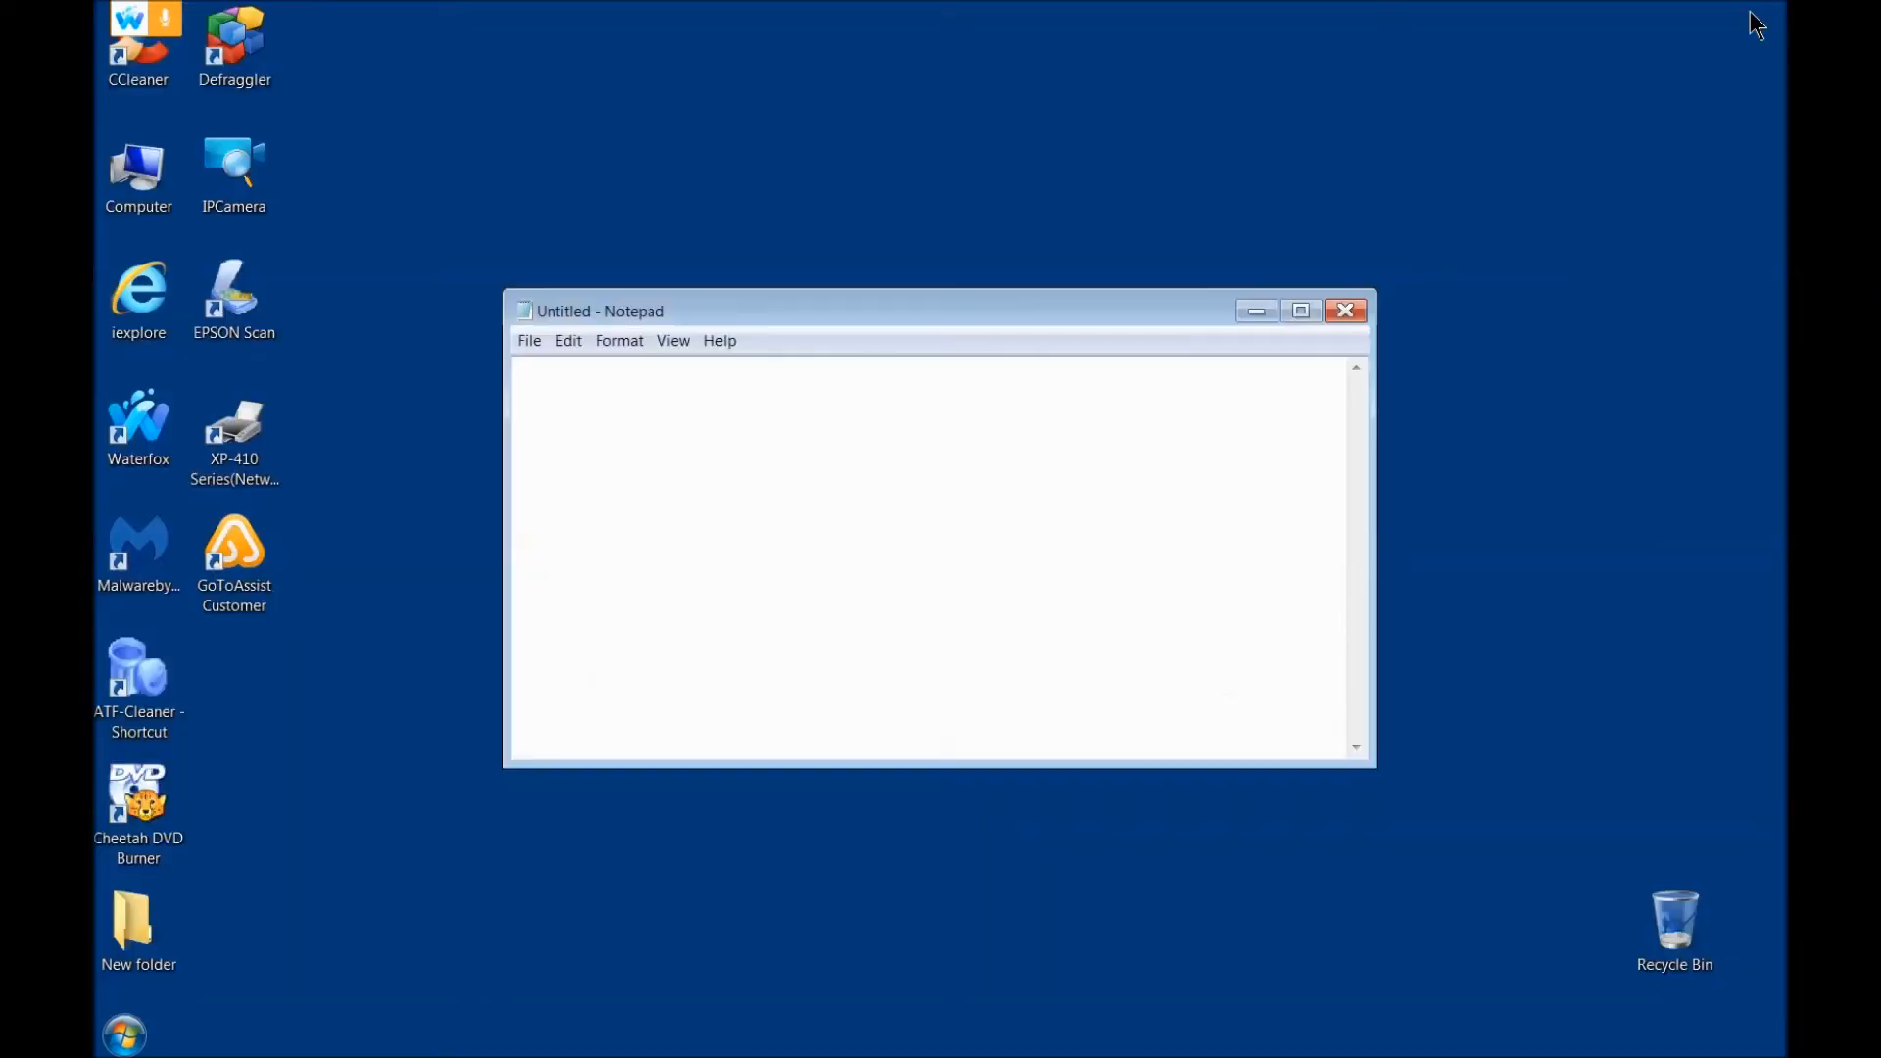
Step: Close the protection offer note without saving it, along with the other blank Notepad window
{"action": "left_click", "coordinate": [1347, 312]}
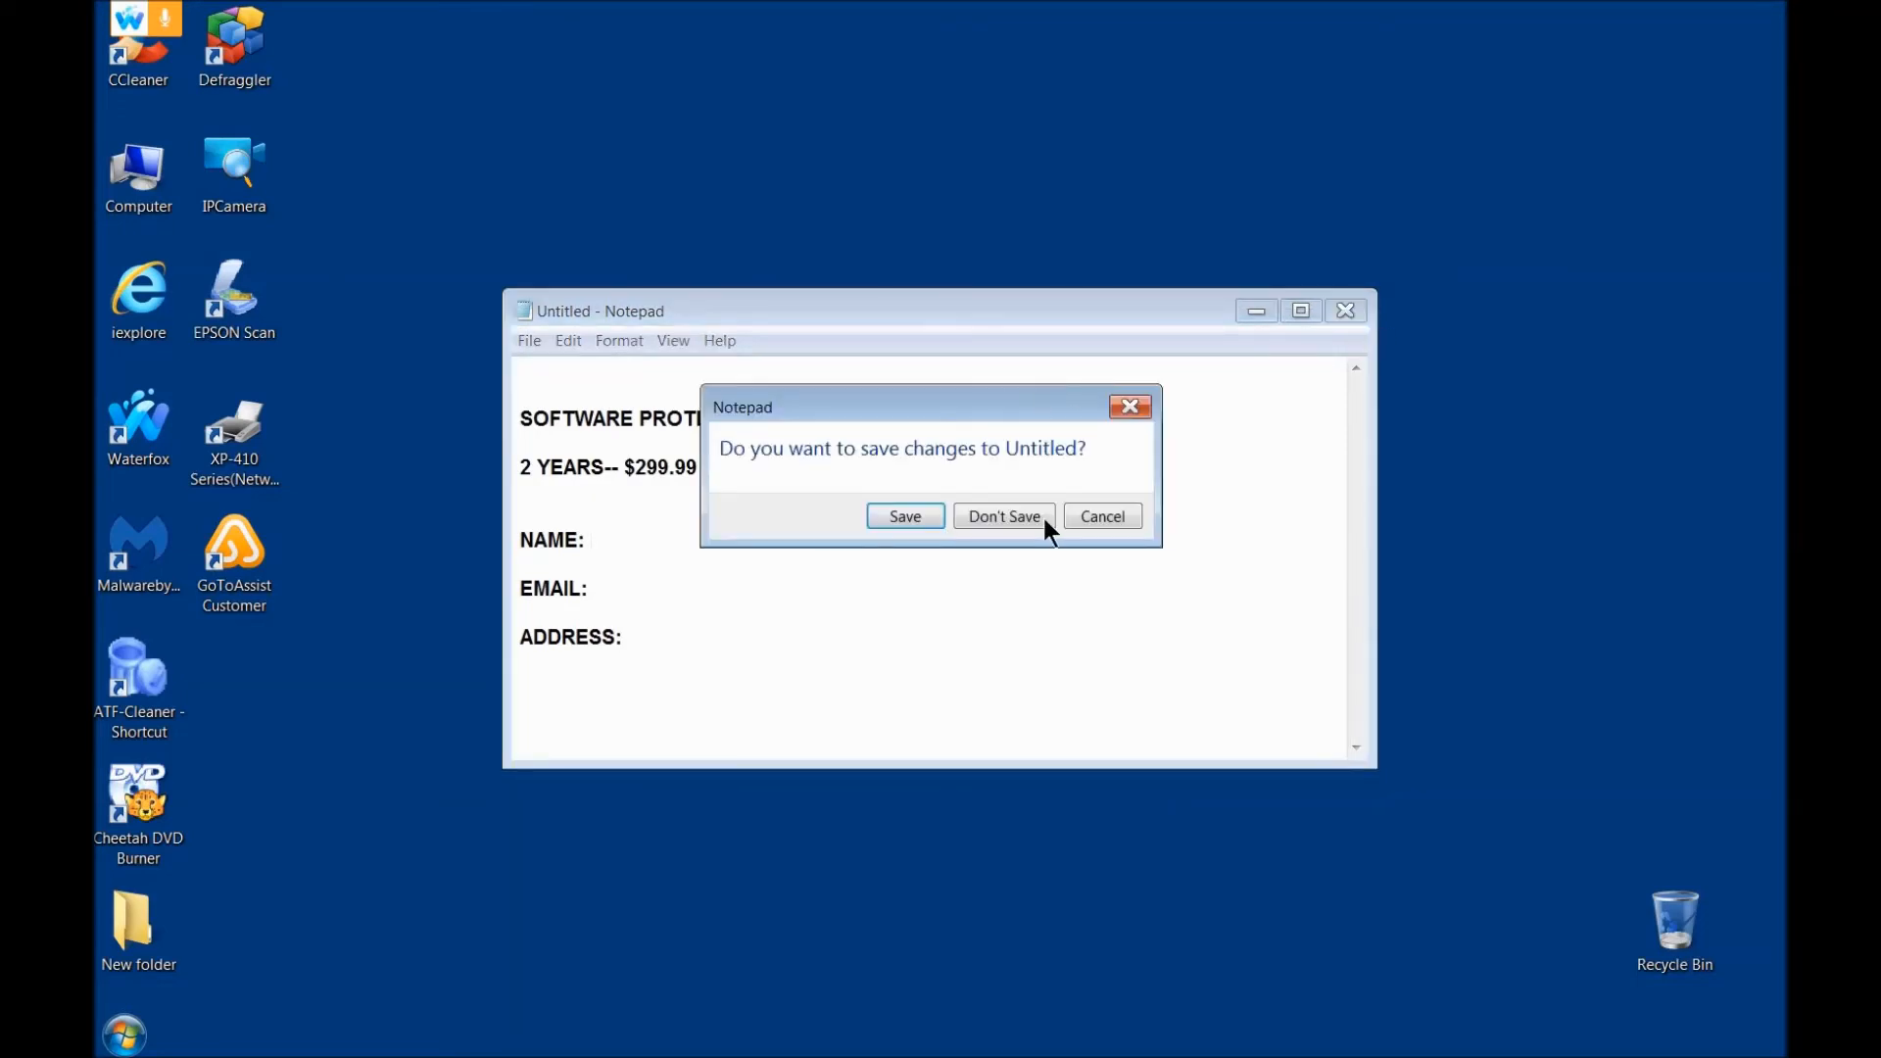
{"action": "left_click", "coordinate": [1005, 519]}
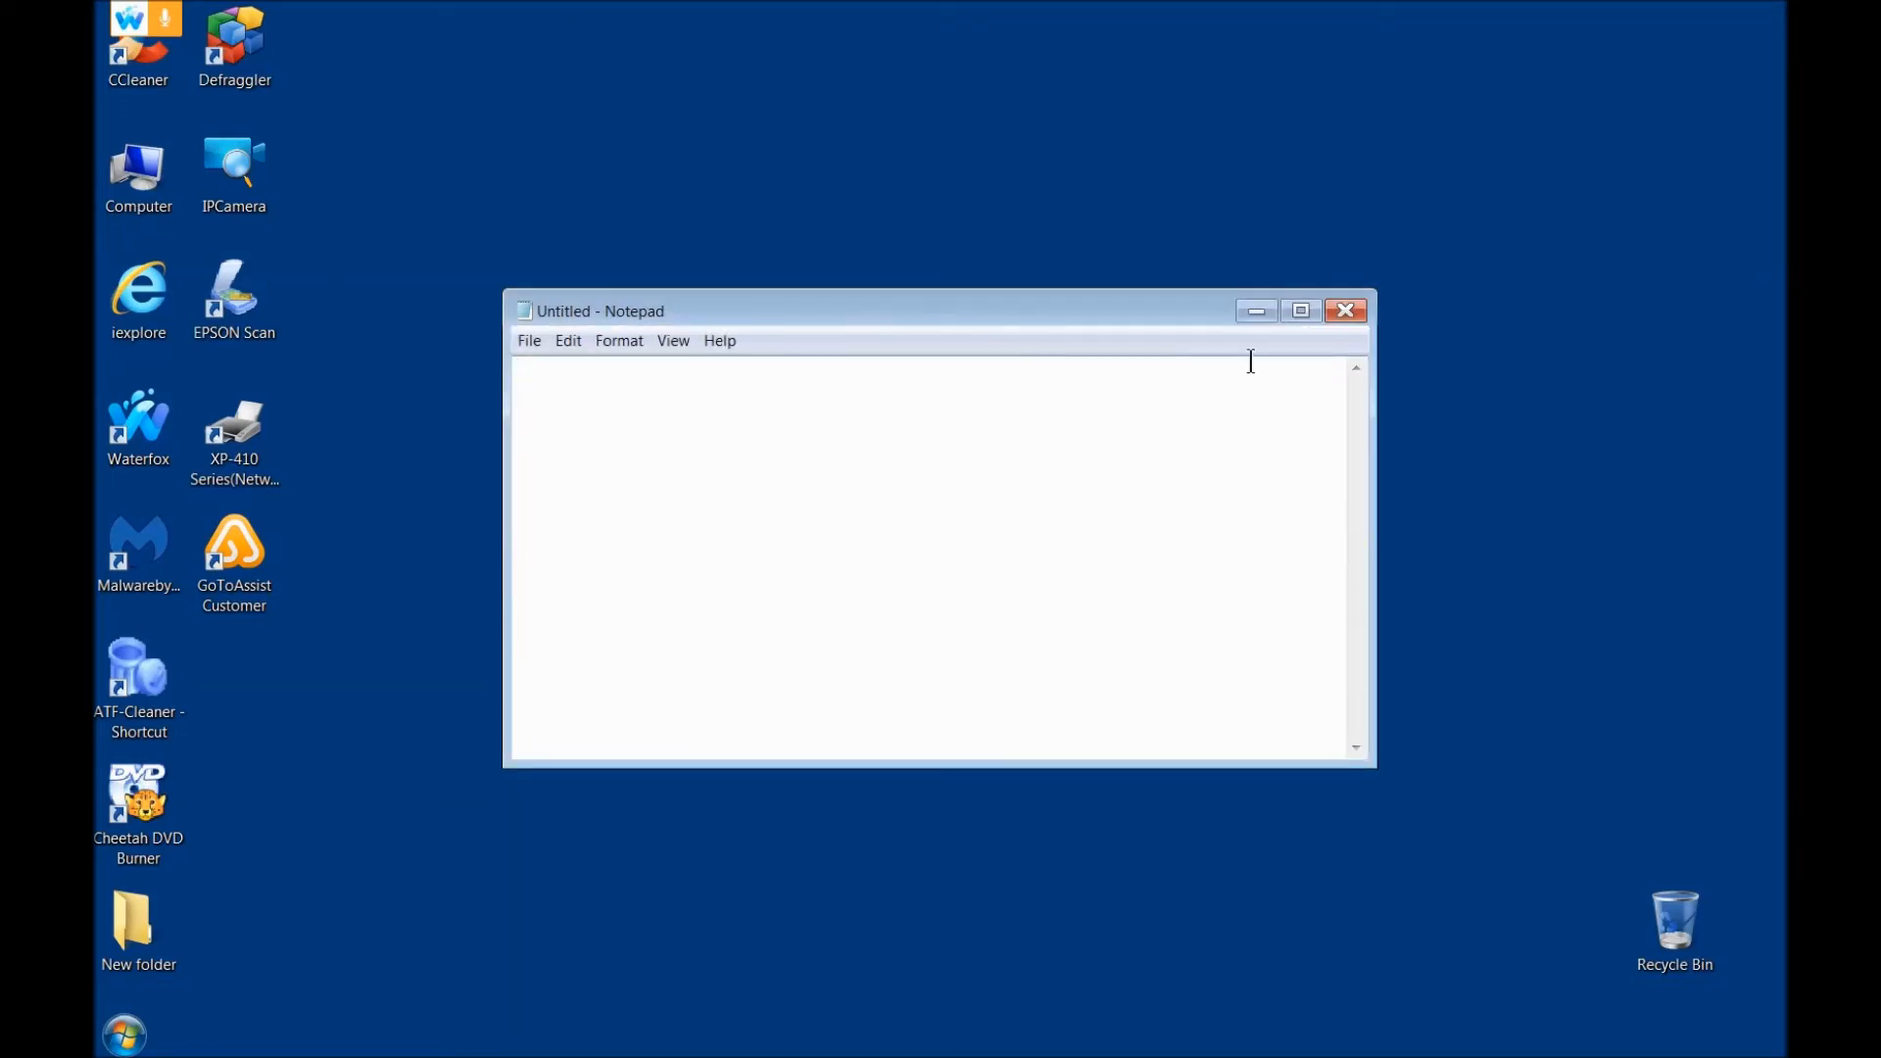
{"action": "left_click", "coordinate": [1348, 311]}
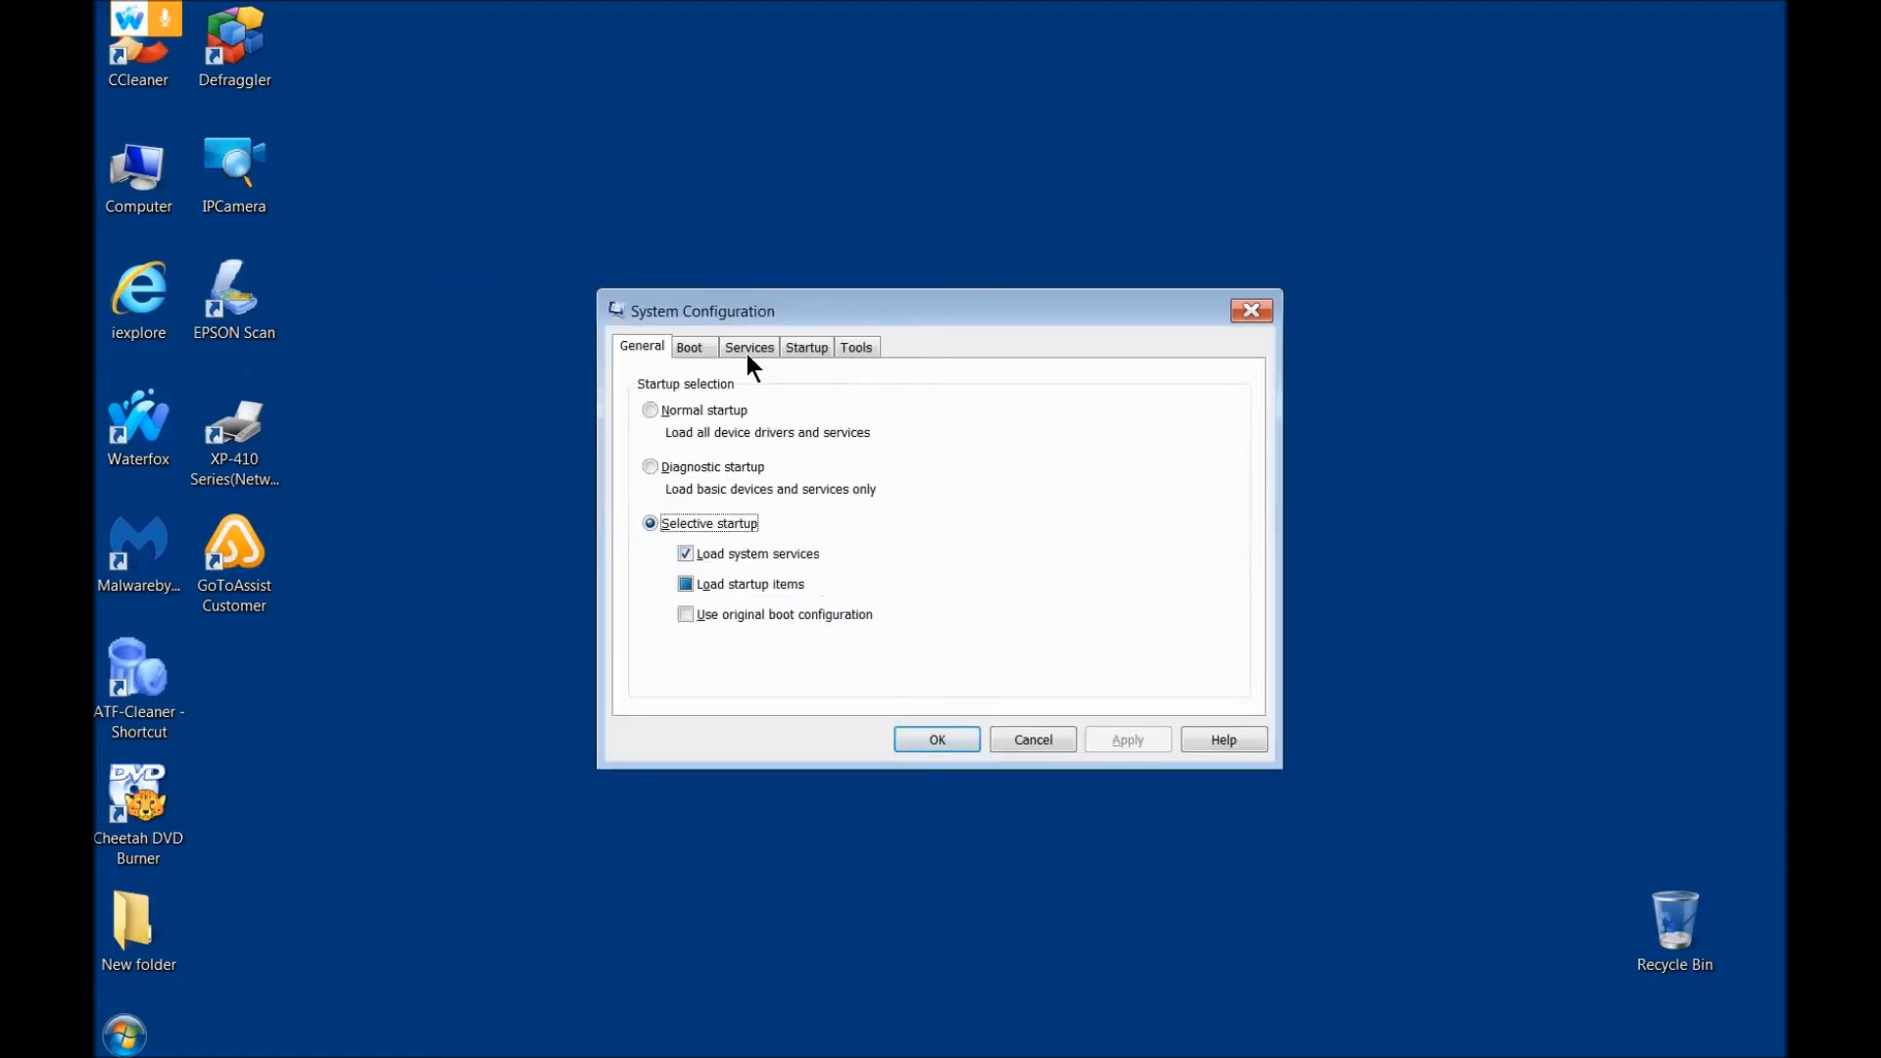
Step: Examine the services list in System Configuration, highlighting Application Identity and BitLocker Drive Encryption Service
{"action": "left_click", "coordinate": [749, 350]}
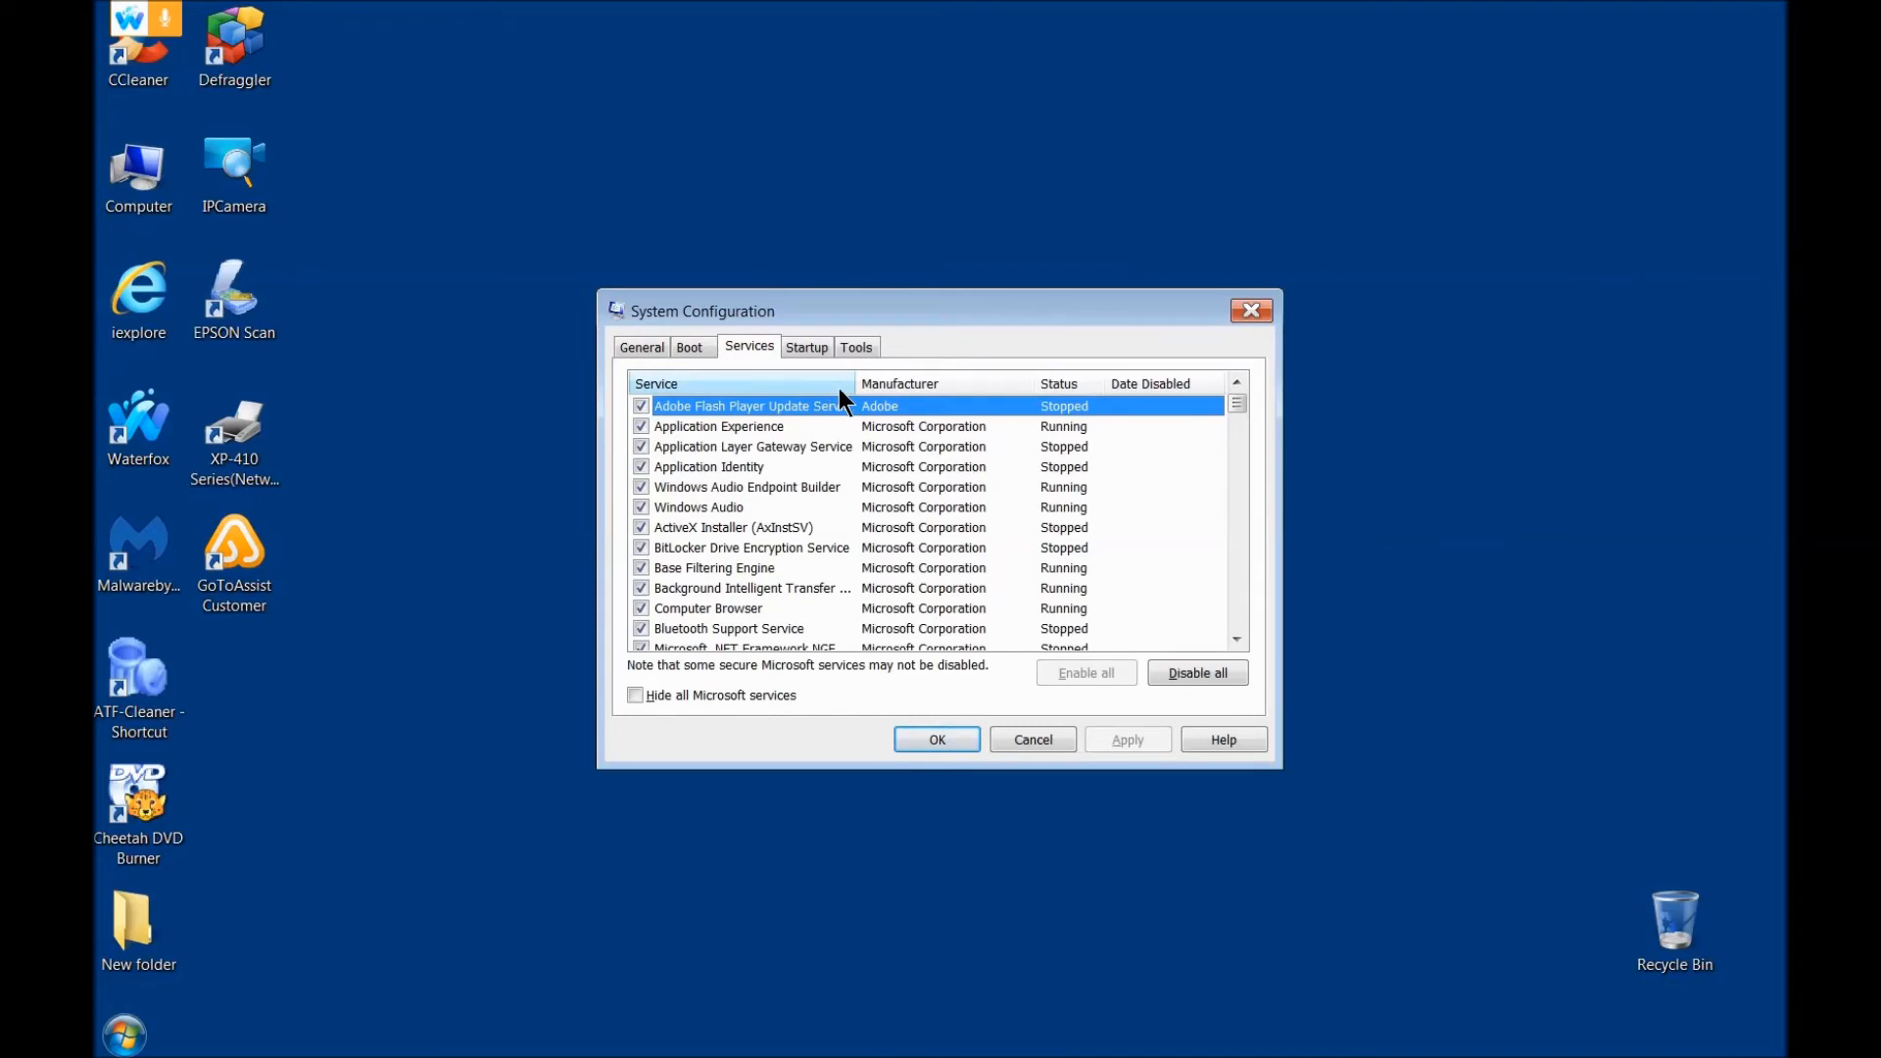
{"action": "left_click", "coordinate": [735, 469]}
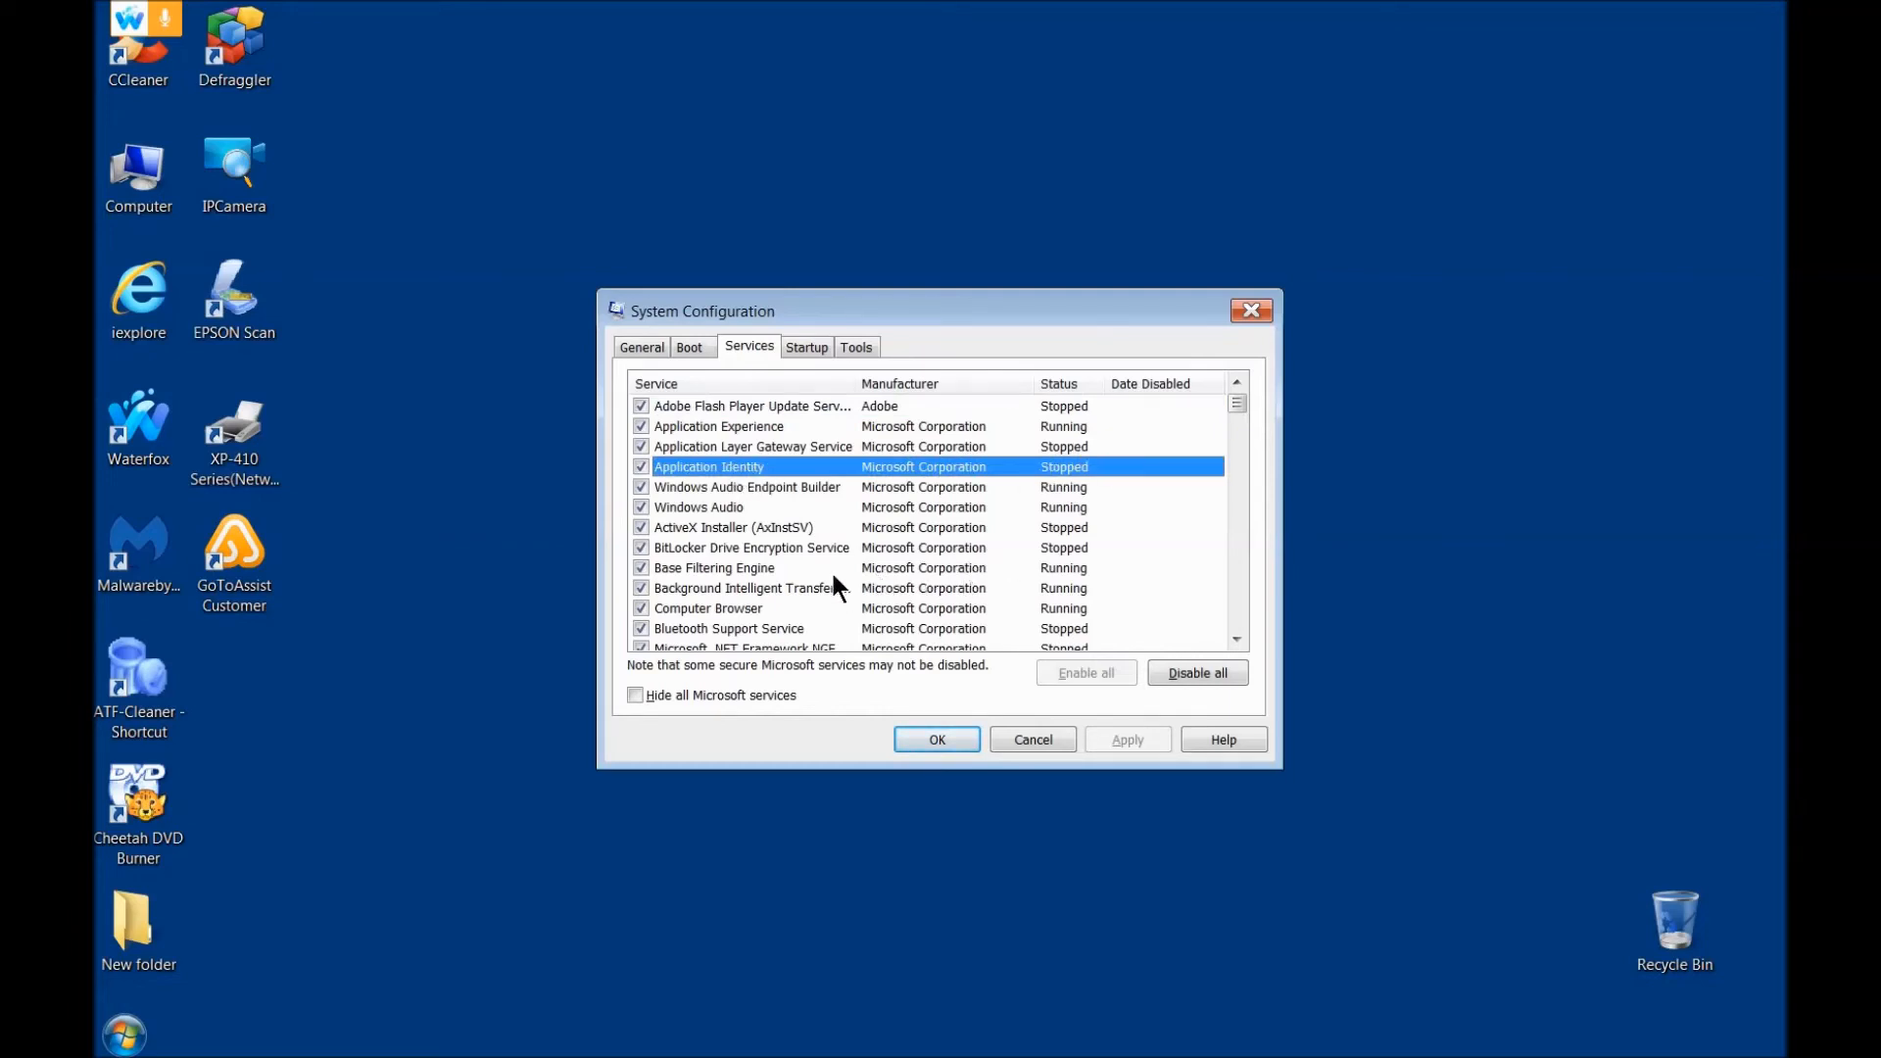
{"action": "left_click", "coordinate": [725, 549]}
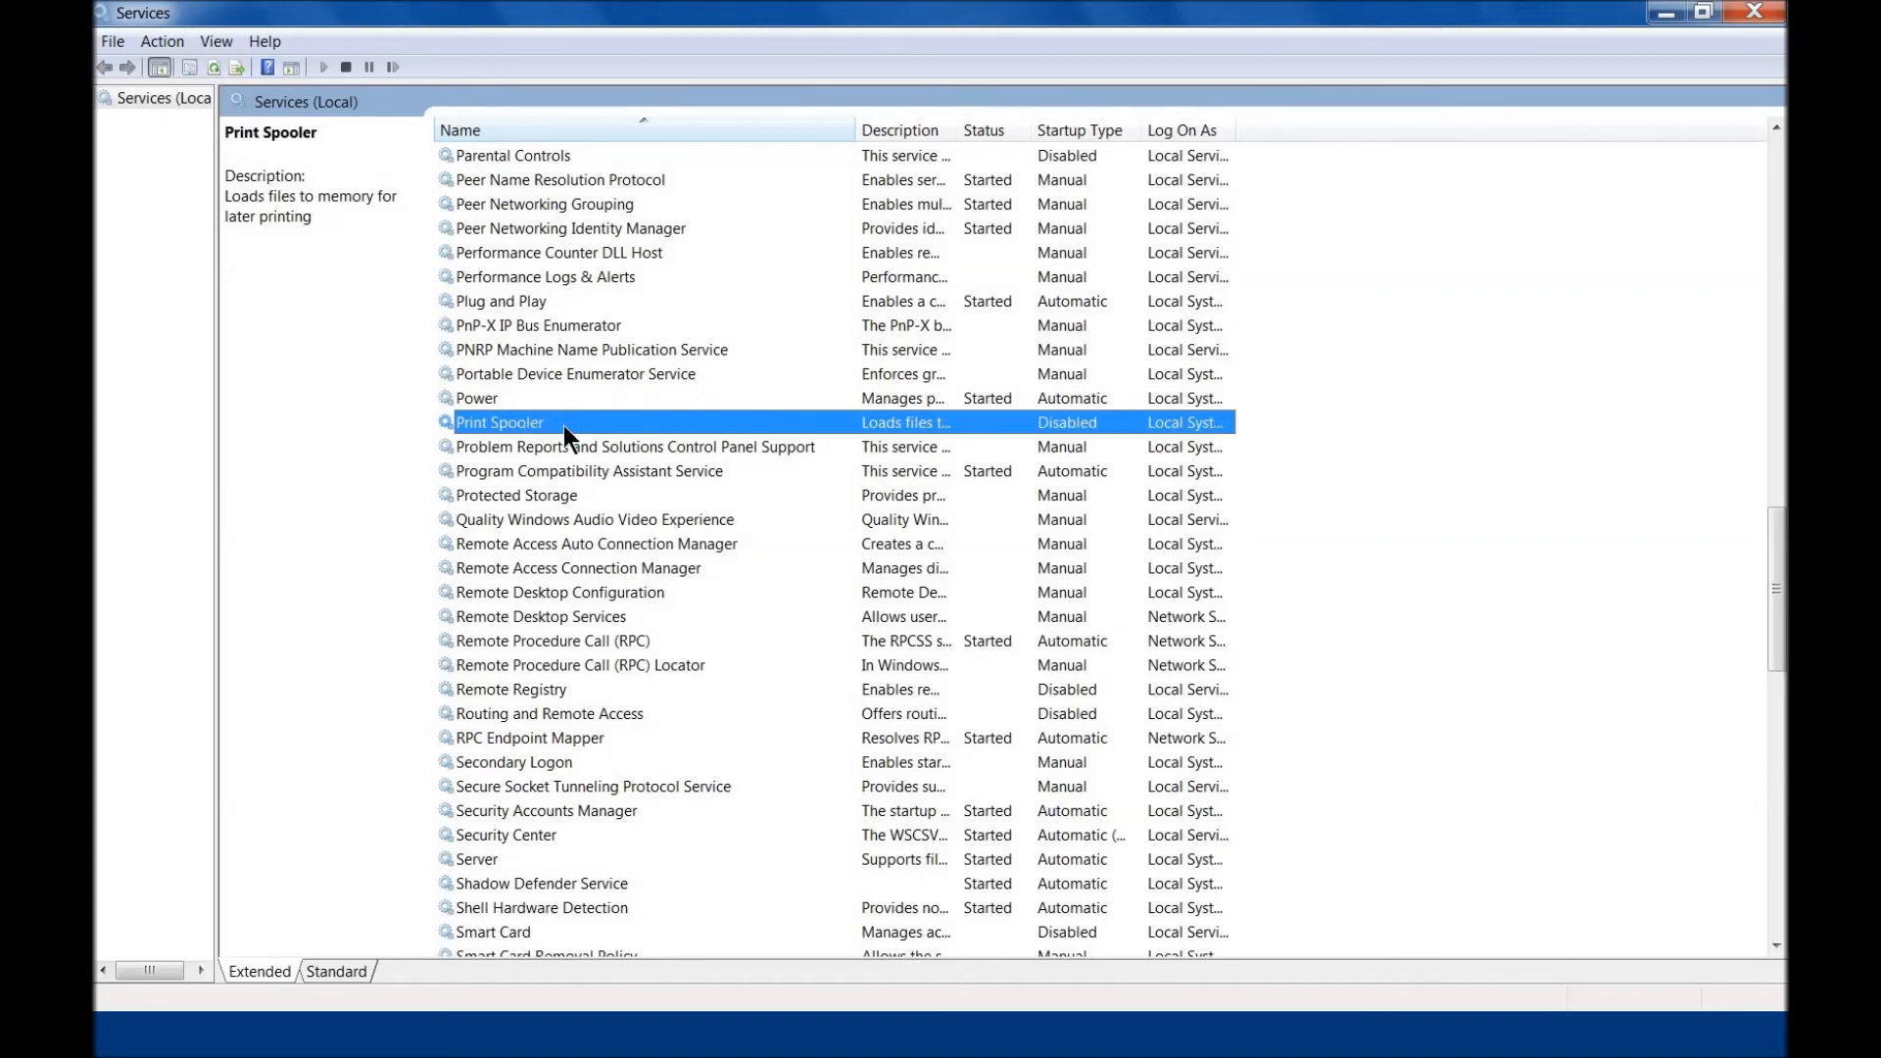
Step: Set the Print Spooler's startup type to Automatic, start the service and close its properties
{"action": "double_click", "coordinate": [562, 425]}
{"action": "left_click", "coordinate": [1166, 486]}
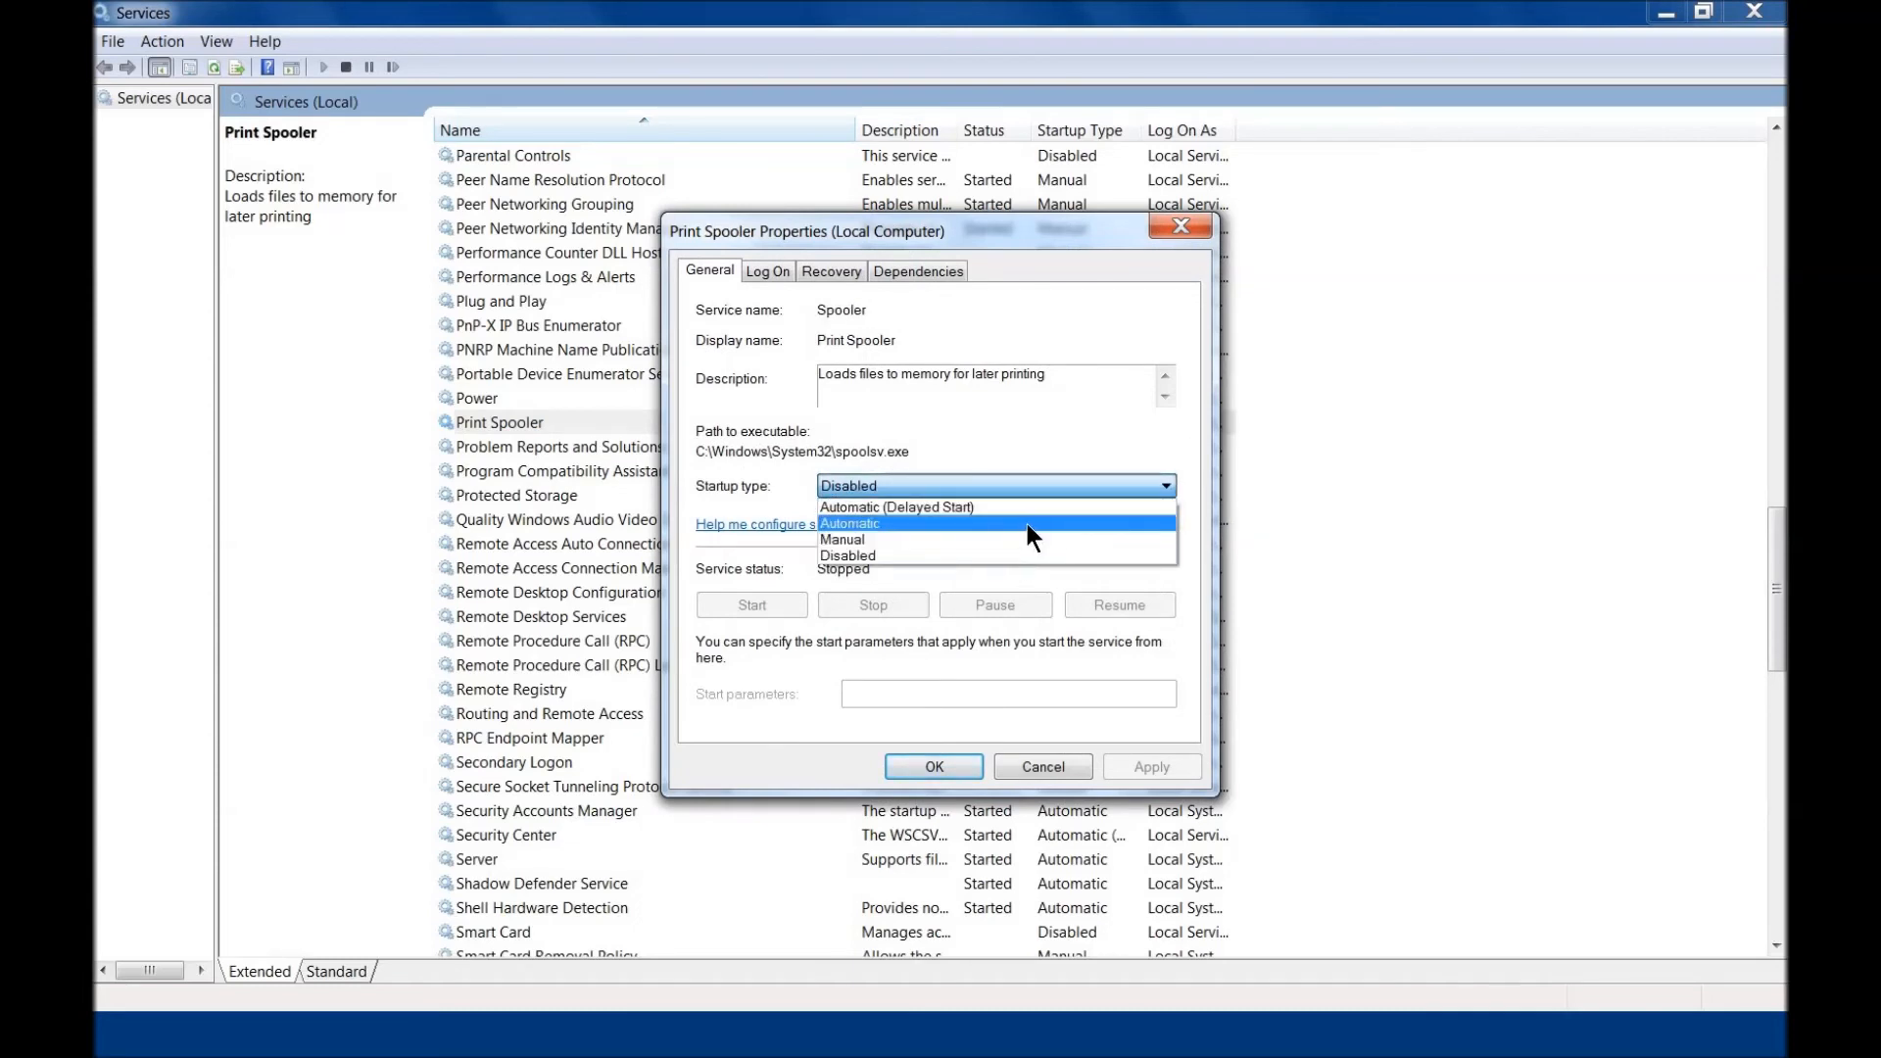
{"action": "left_click", "coordinate": [1027, 523]}
{"action": "left_click", "coordinate": [1156, 772]}
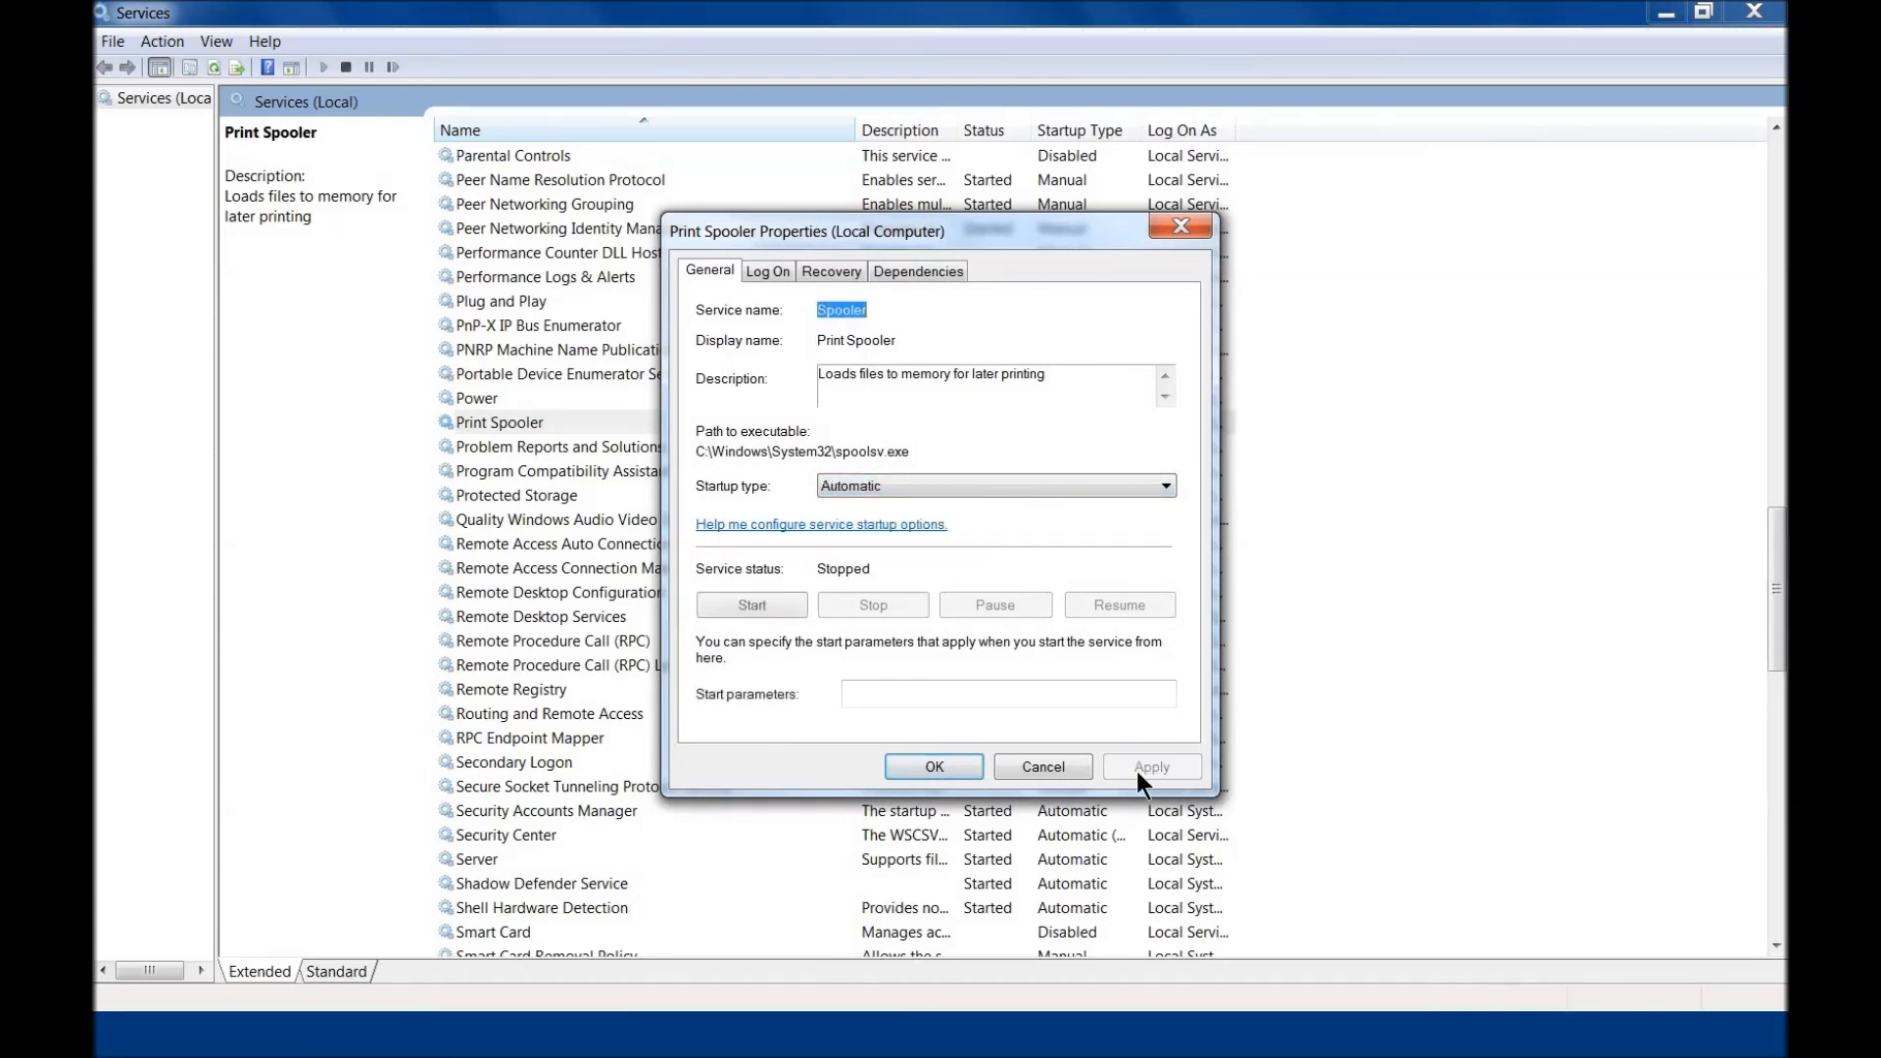
{"action": "left_click", "coordinate": [751, 607]}
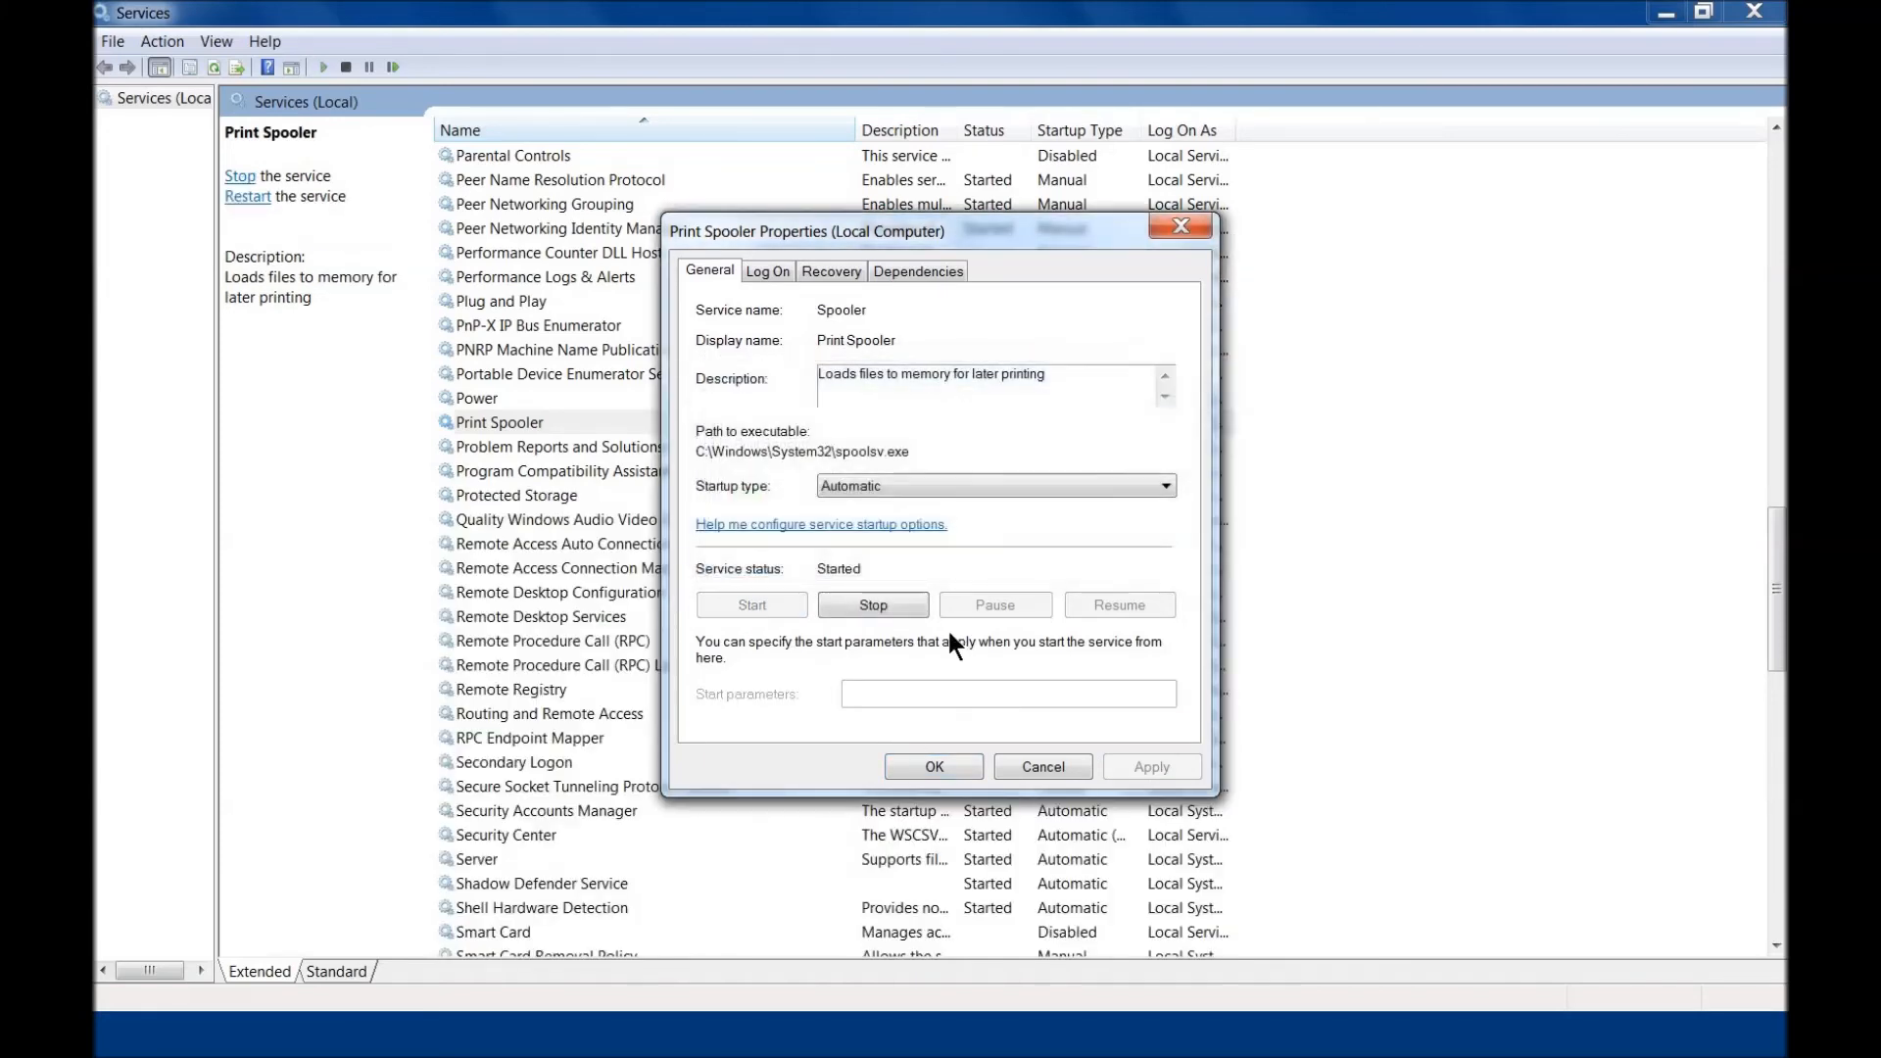
{"action": "left_click", "coordinate": [960, 767]}
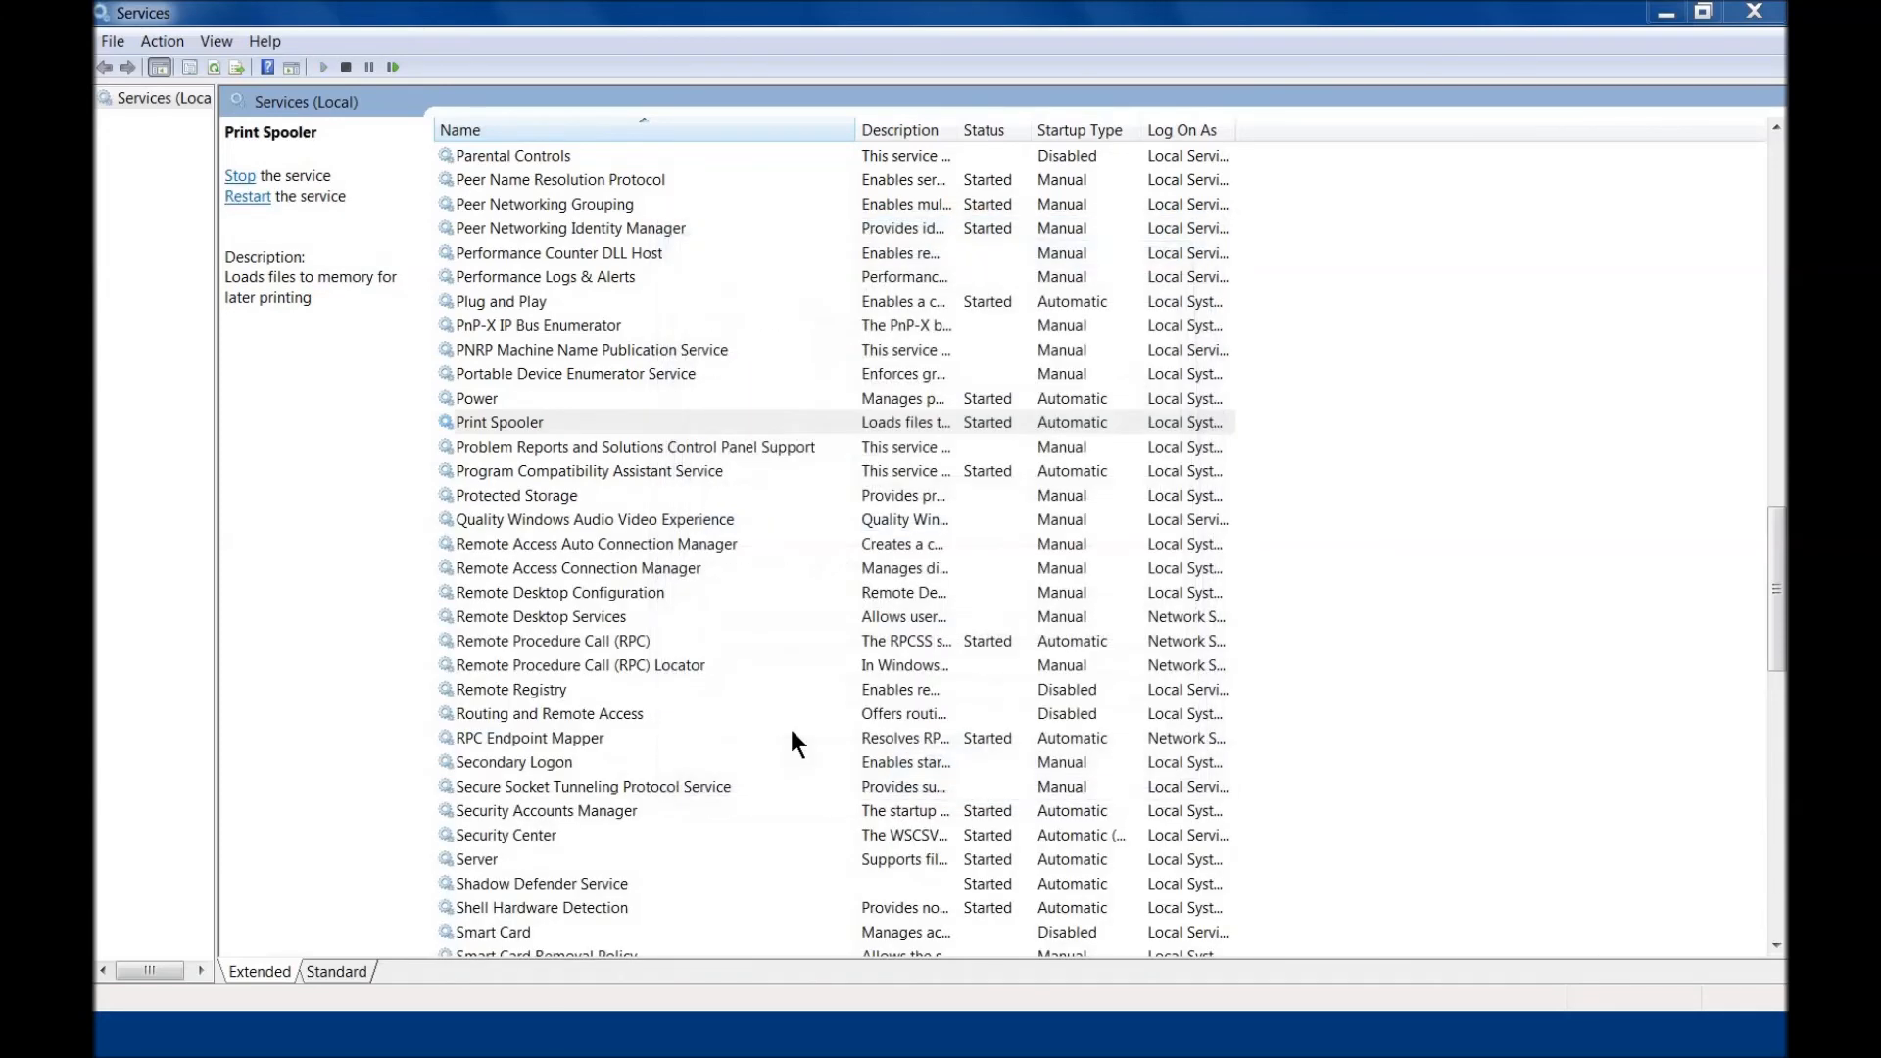
Step: Stop the Print Spooler service and start it again directly from the services list
{"action": "right_click", "coordinate": [544, 428]}
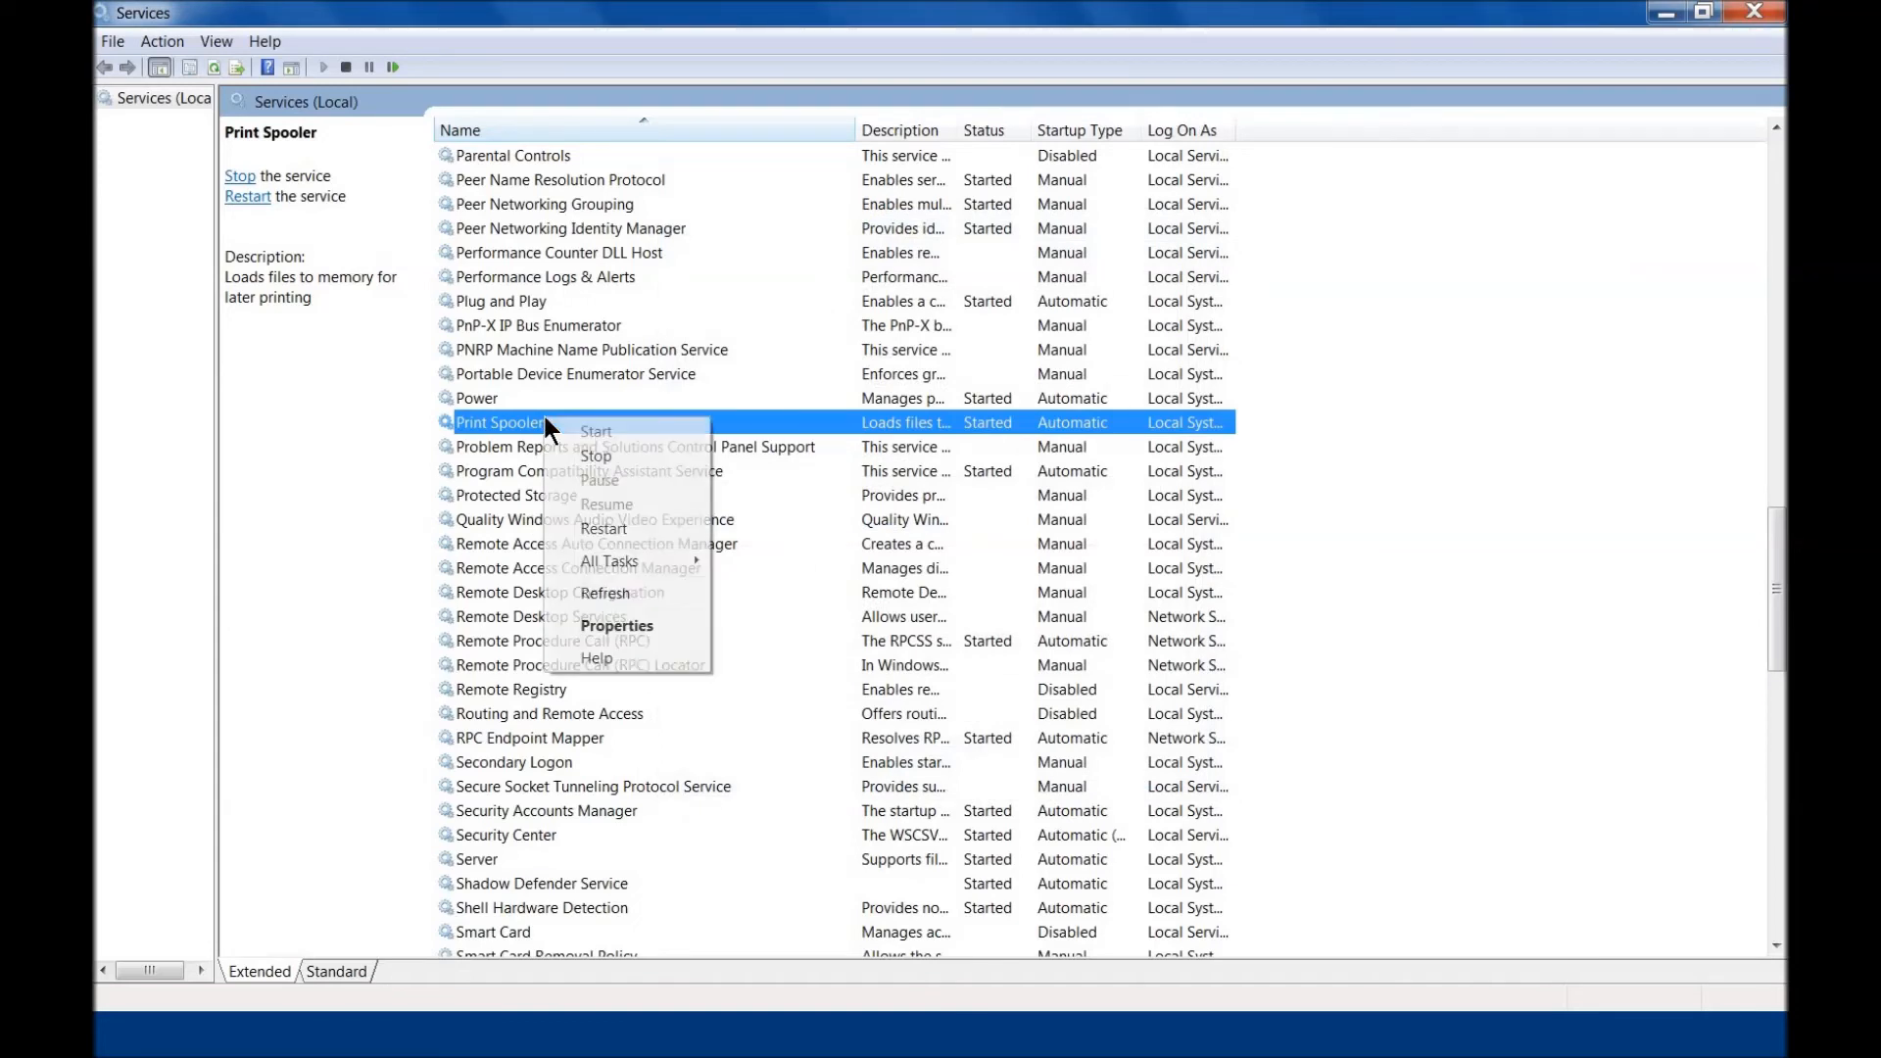
{"action": "left_click", "coordinate": [597, 455]}
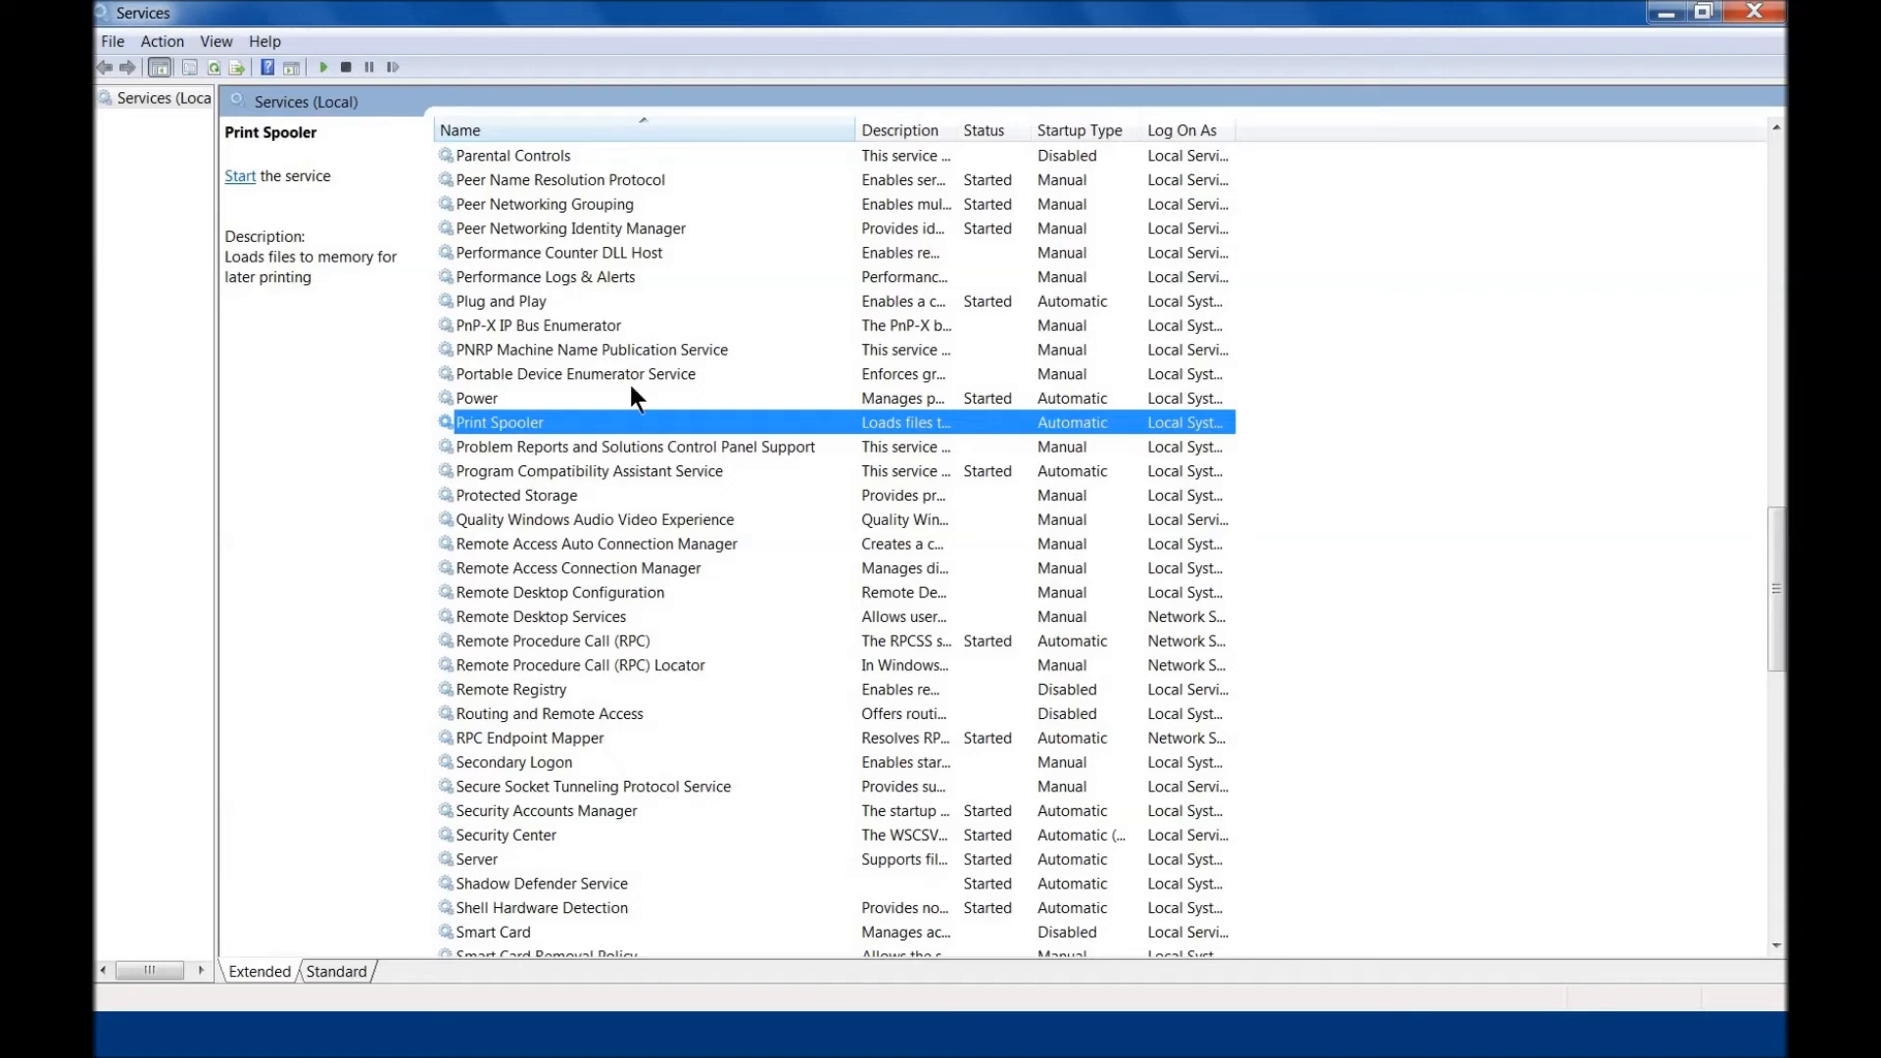
{"action": "right_click", "coordinate": [623, 428]}
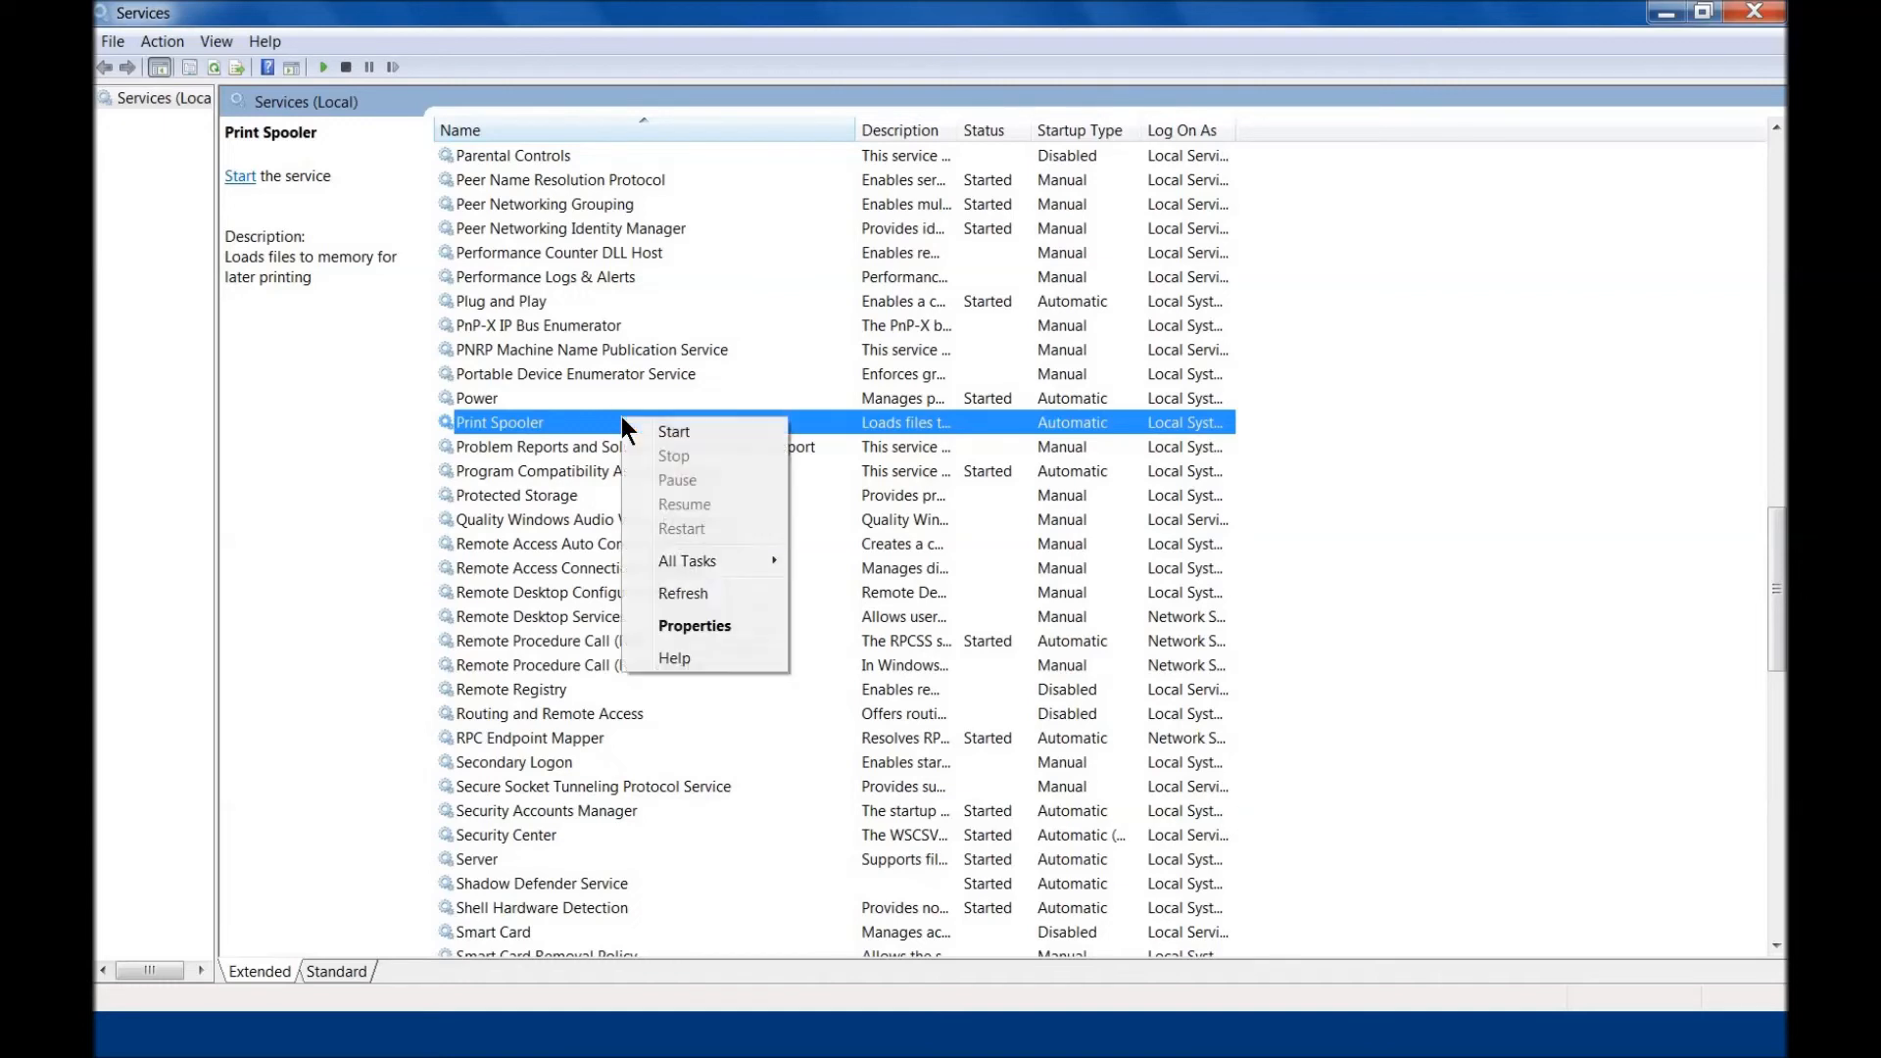
{"action": "left_click", "coordinate": [676, 431]}
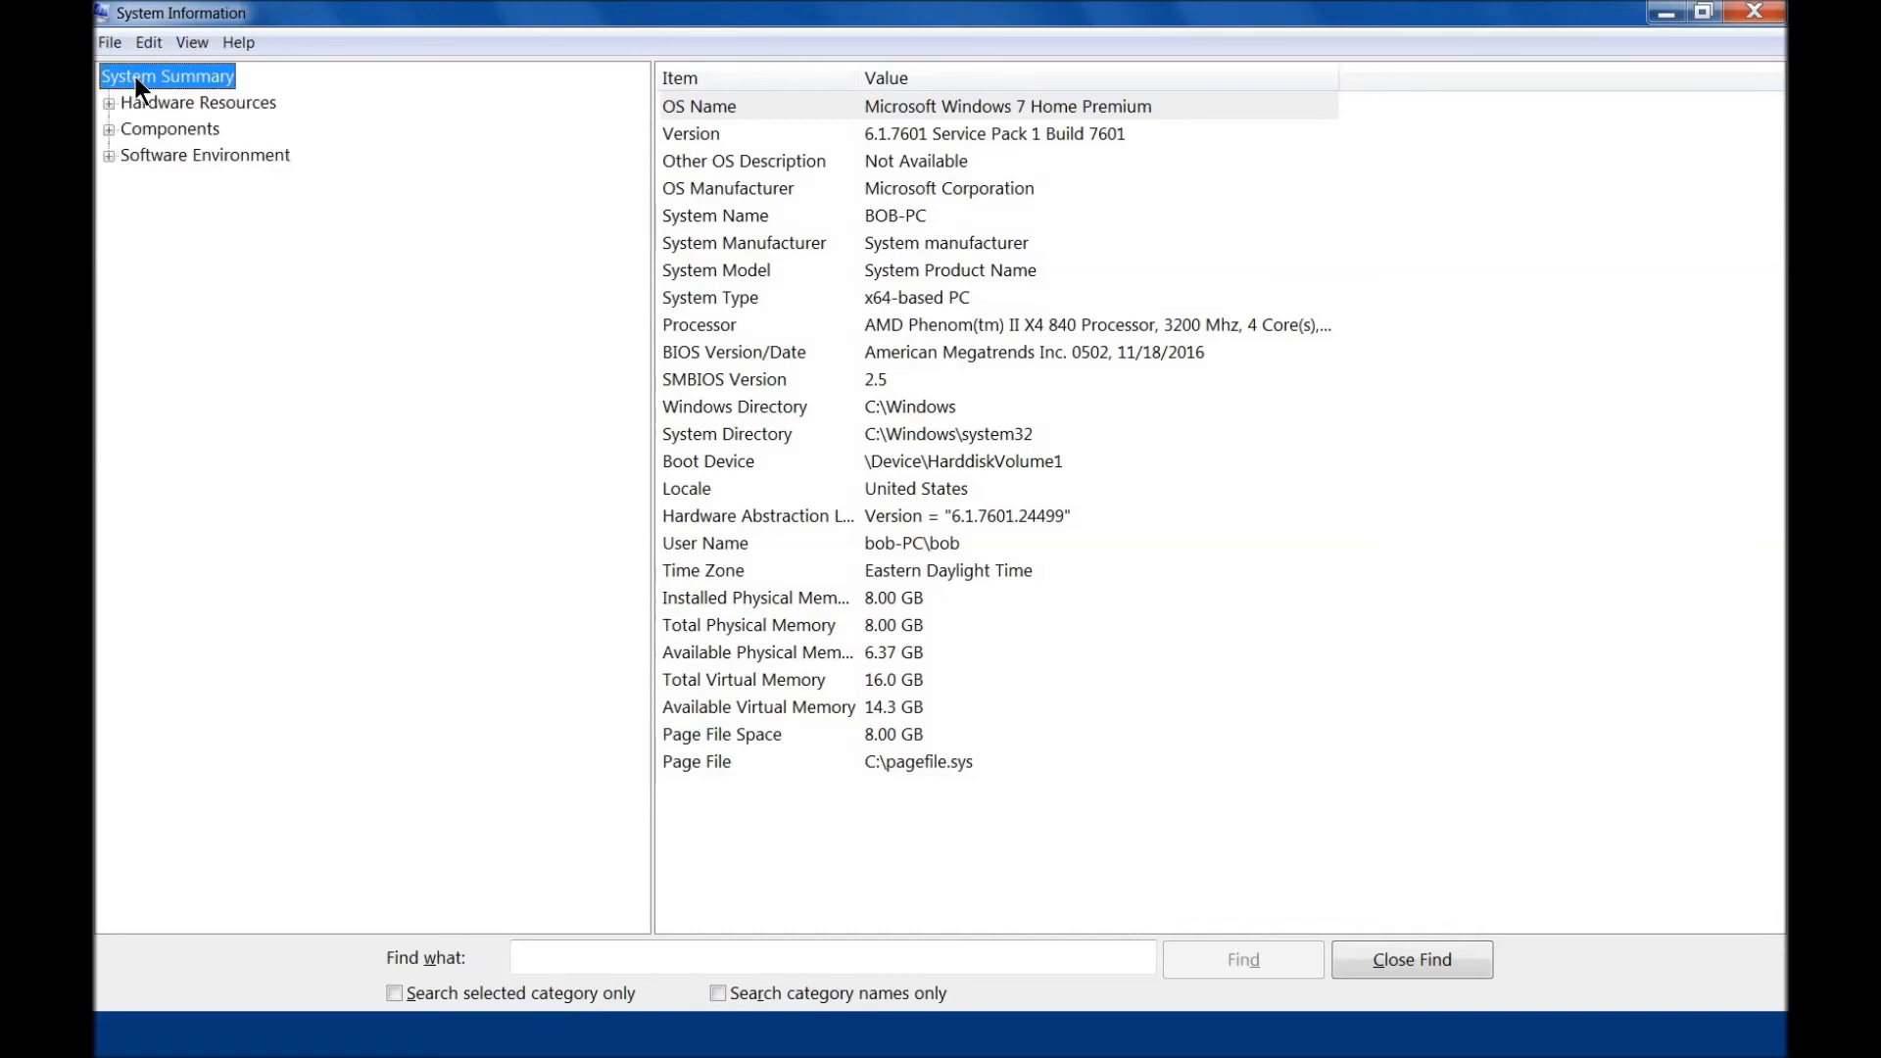
Step: View the System Drivers list under Software Environment in System Information and return to System Summary
{"action": "left_click", "coordinate": [106, 157]}
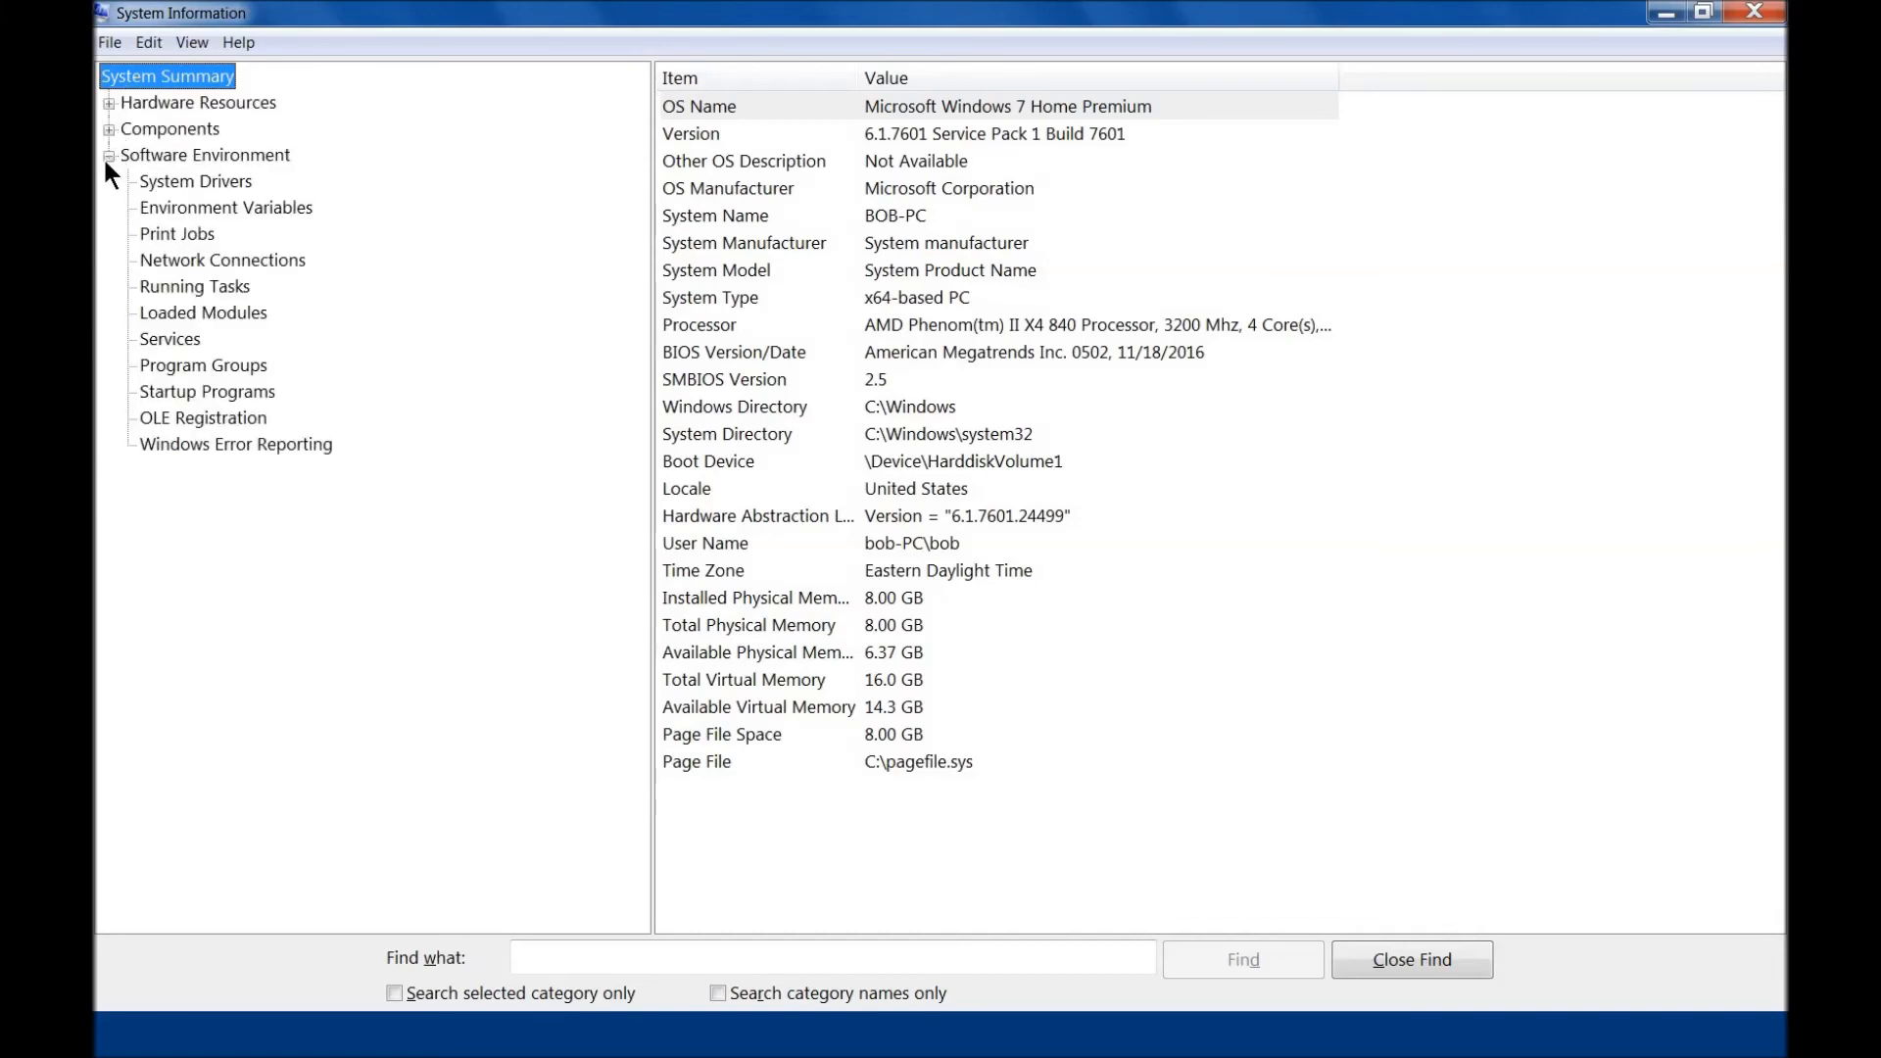
{"action": "left_click", "coordinate": [171, 186]}
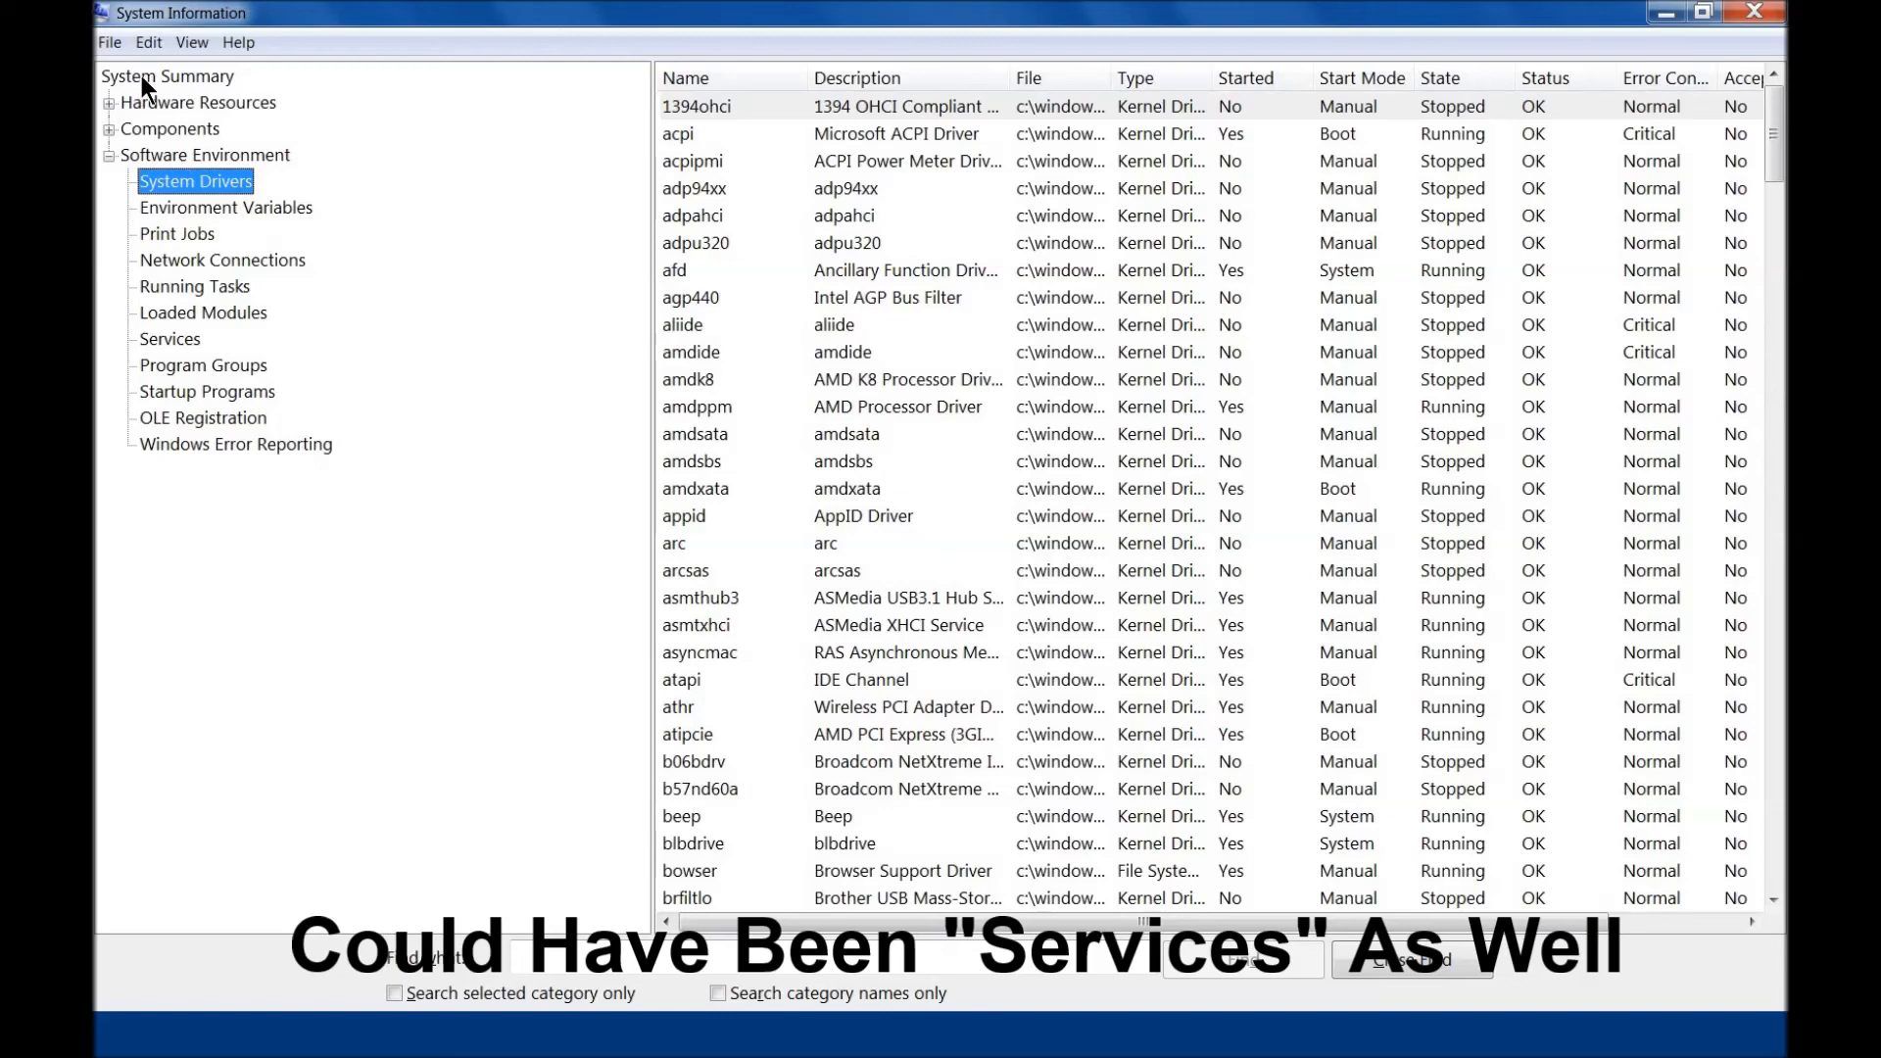
{"action": "left_click", "coordinate": [141, 75]}
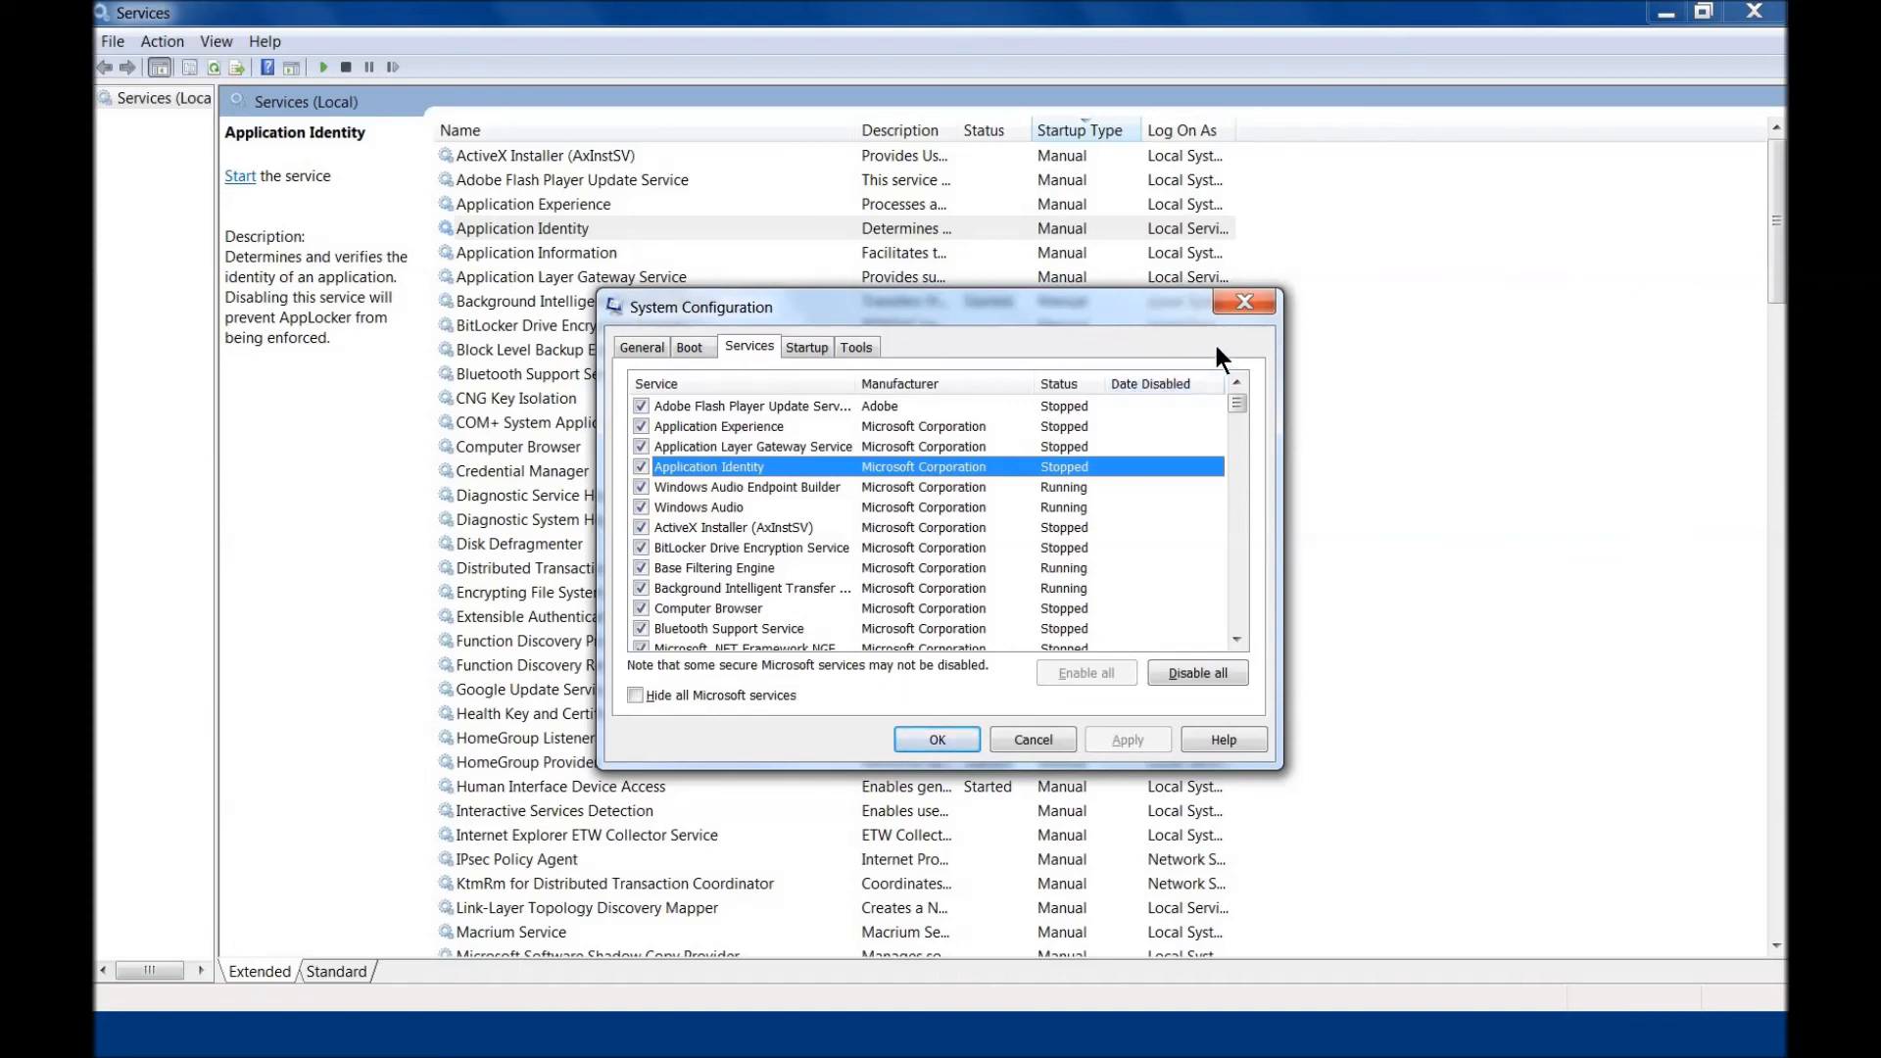
Step: Close System Configuration and examine the Application Identity service's description in the Services console
{"action": "left_click", "coordinate": [1248, 301]}
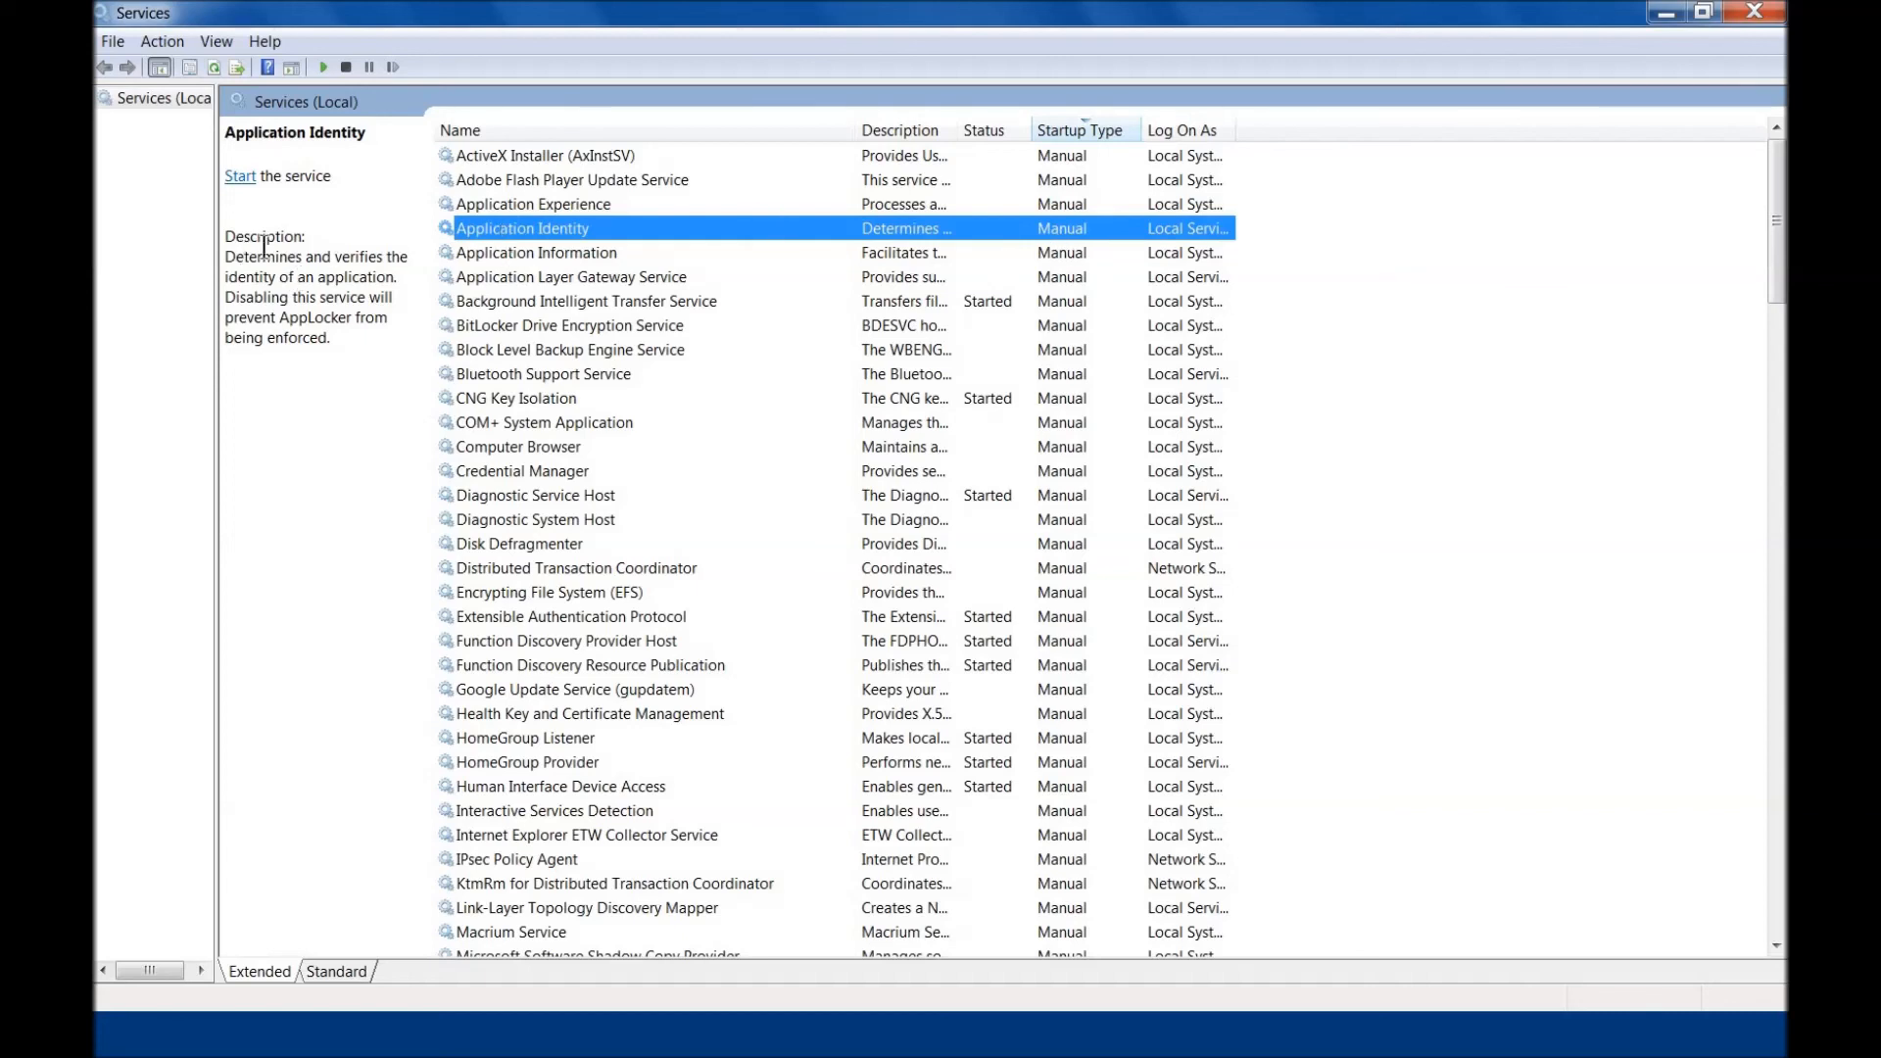
{"action": "left_click", "coordinate": [223, 239]}
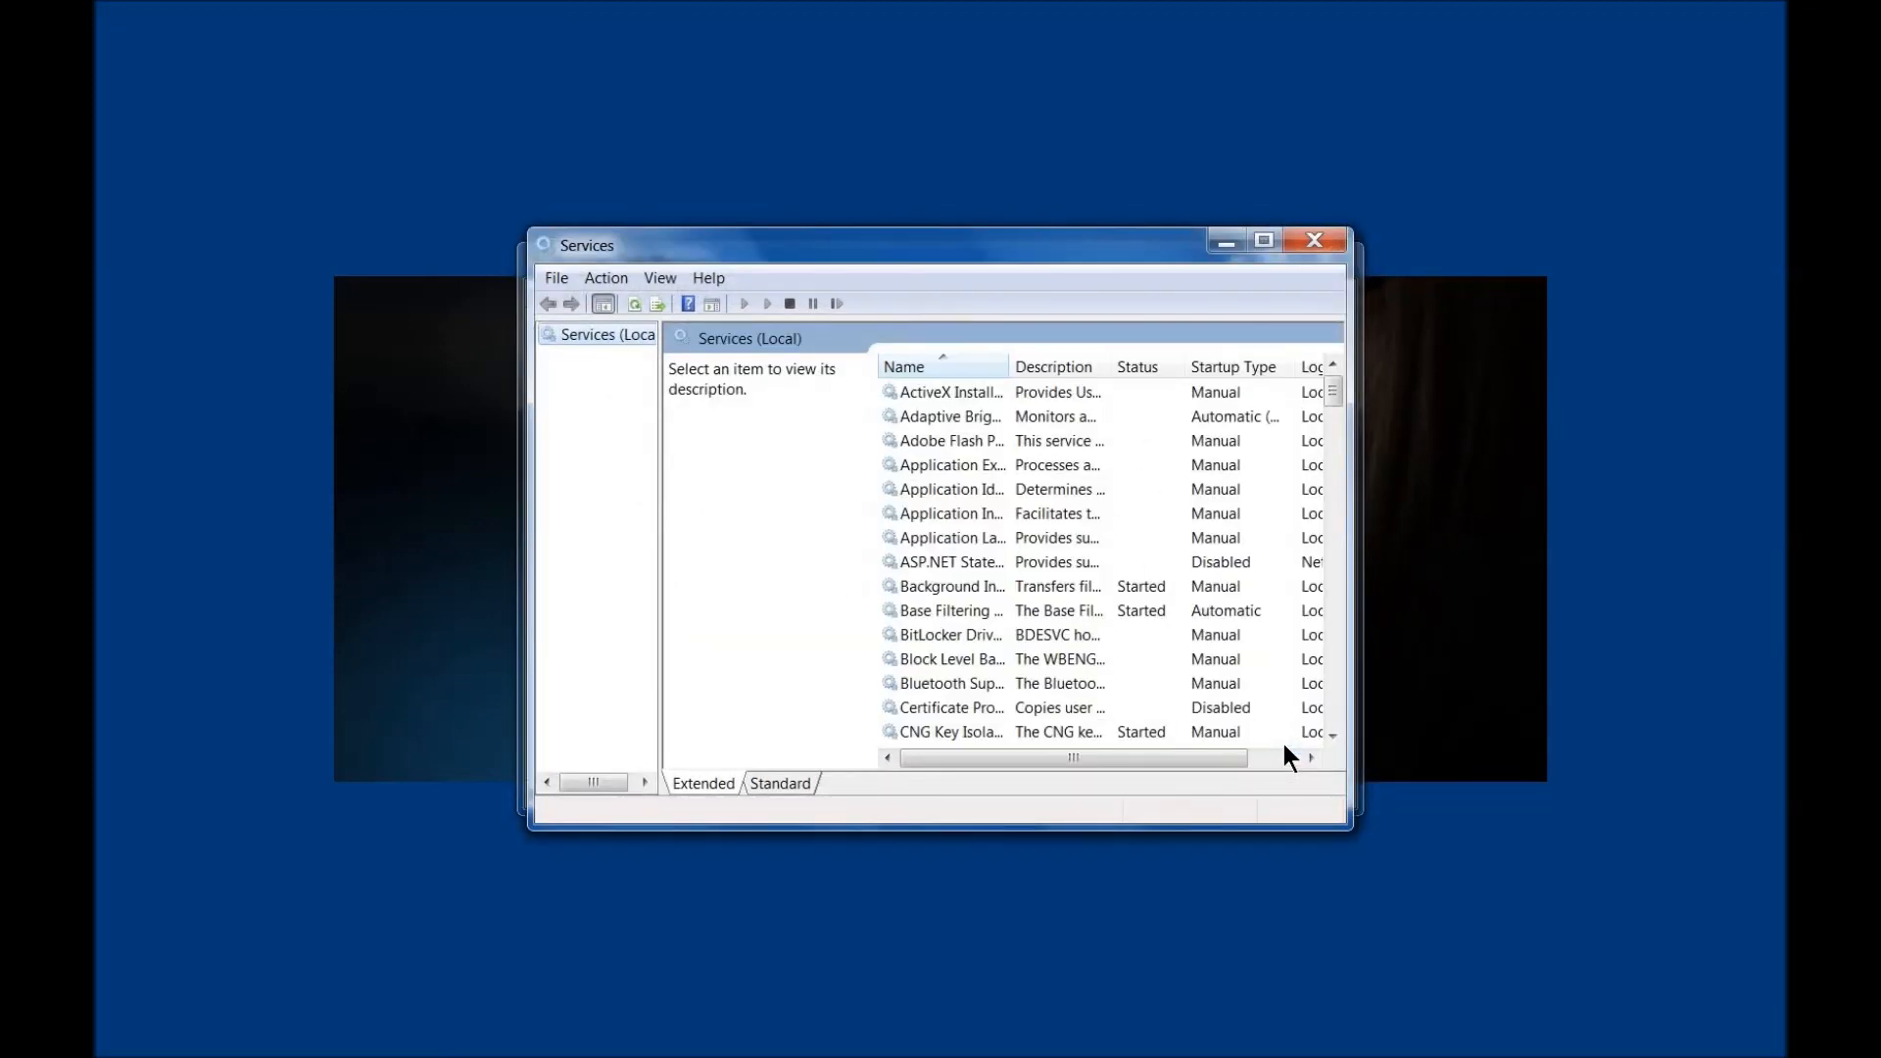
Step: Check Print Spooler's startup type in the maximized Services console with the Name column widened, and close the console
{"action": "left_click", "coordinate": [1264, 241]}
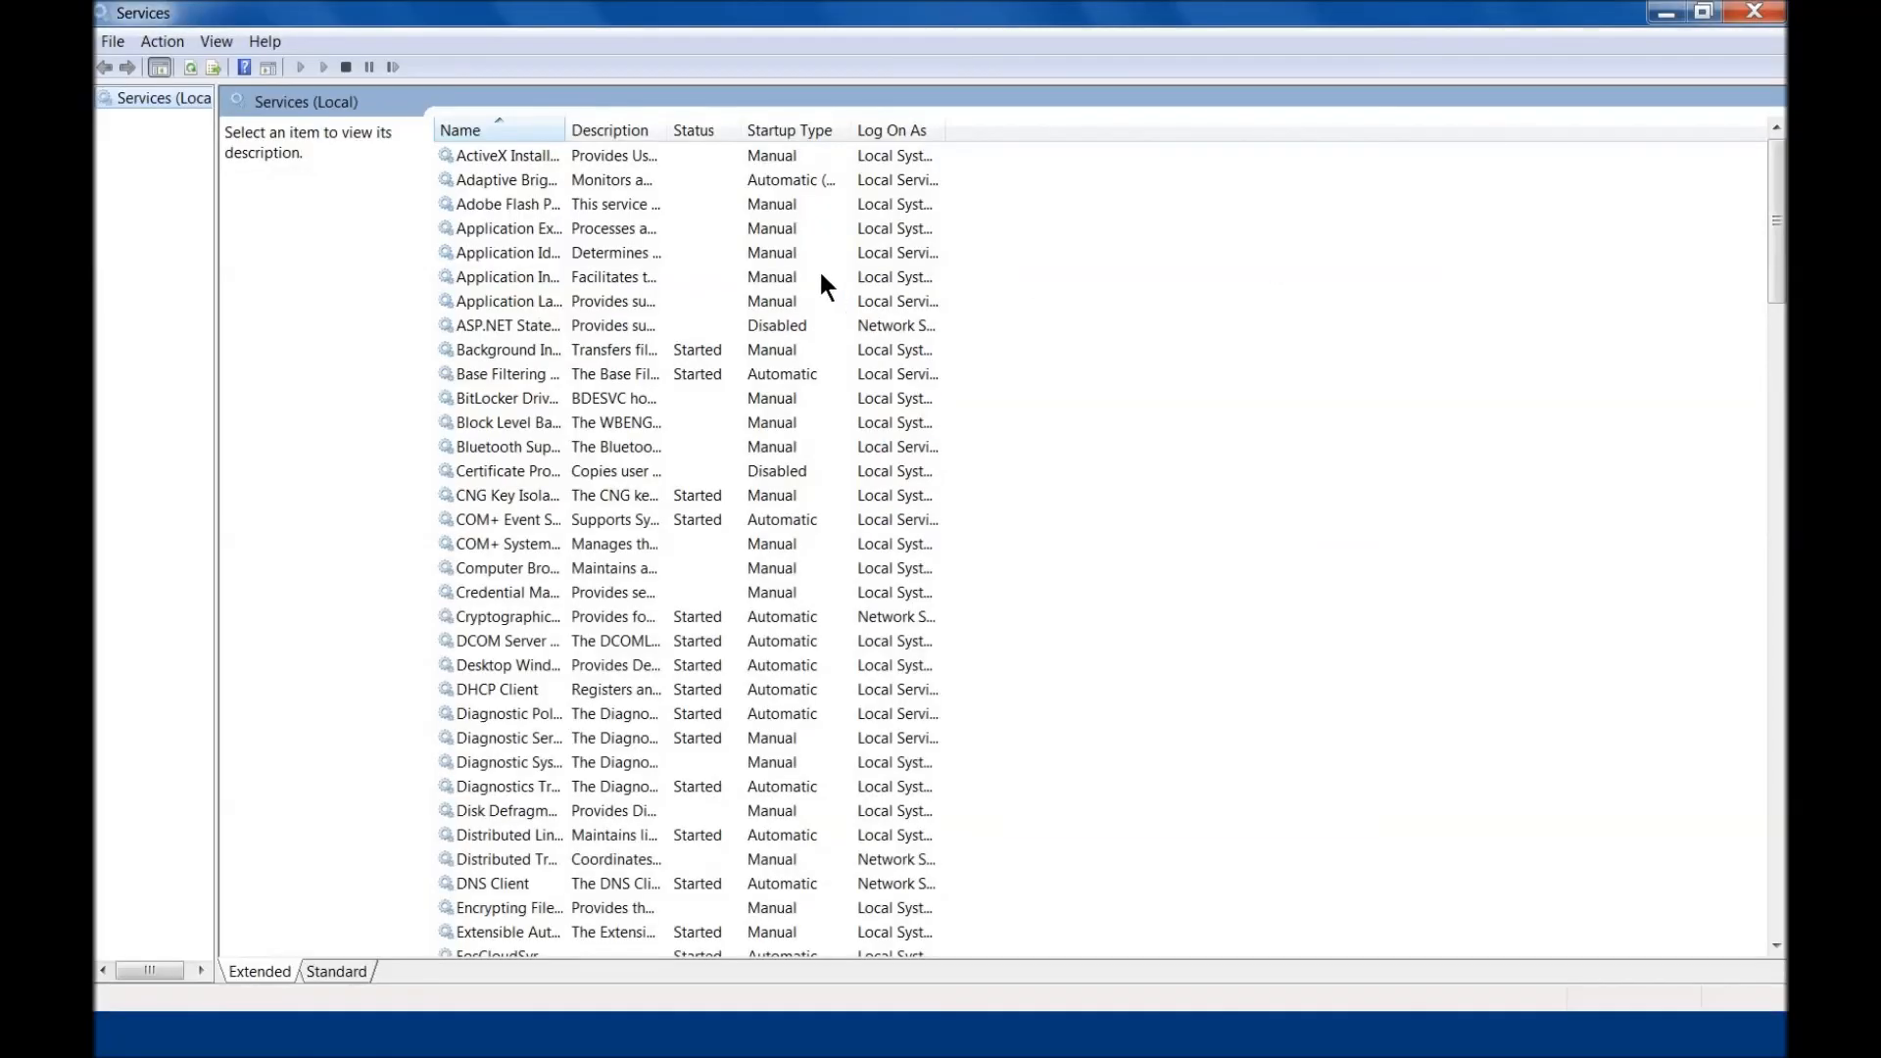
{"action": "double_click", "coordinate": [569, 120]}
{"action": "left_click", "coordinate": [537, 233]}
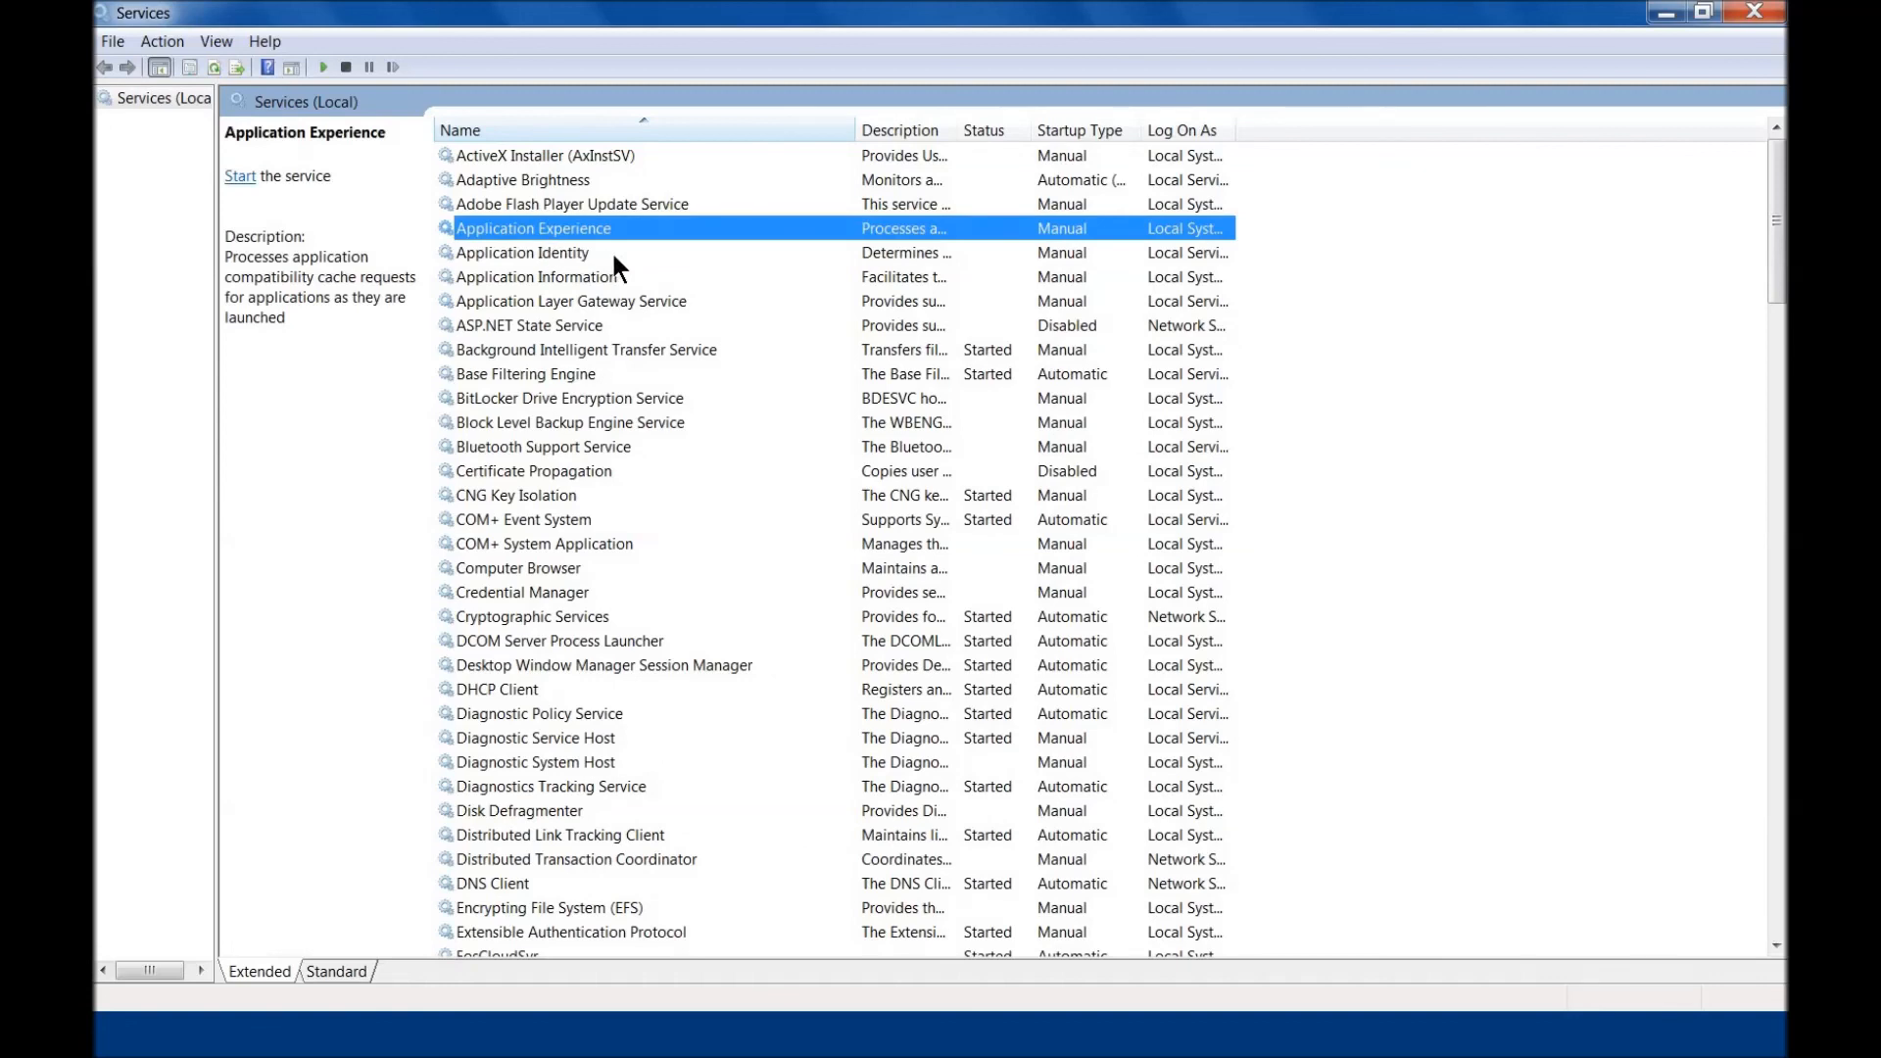
{"action": "key", "text": "p"}
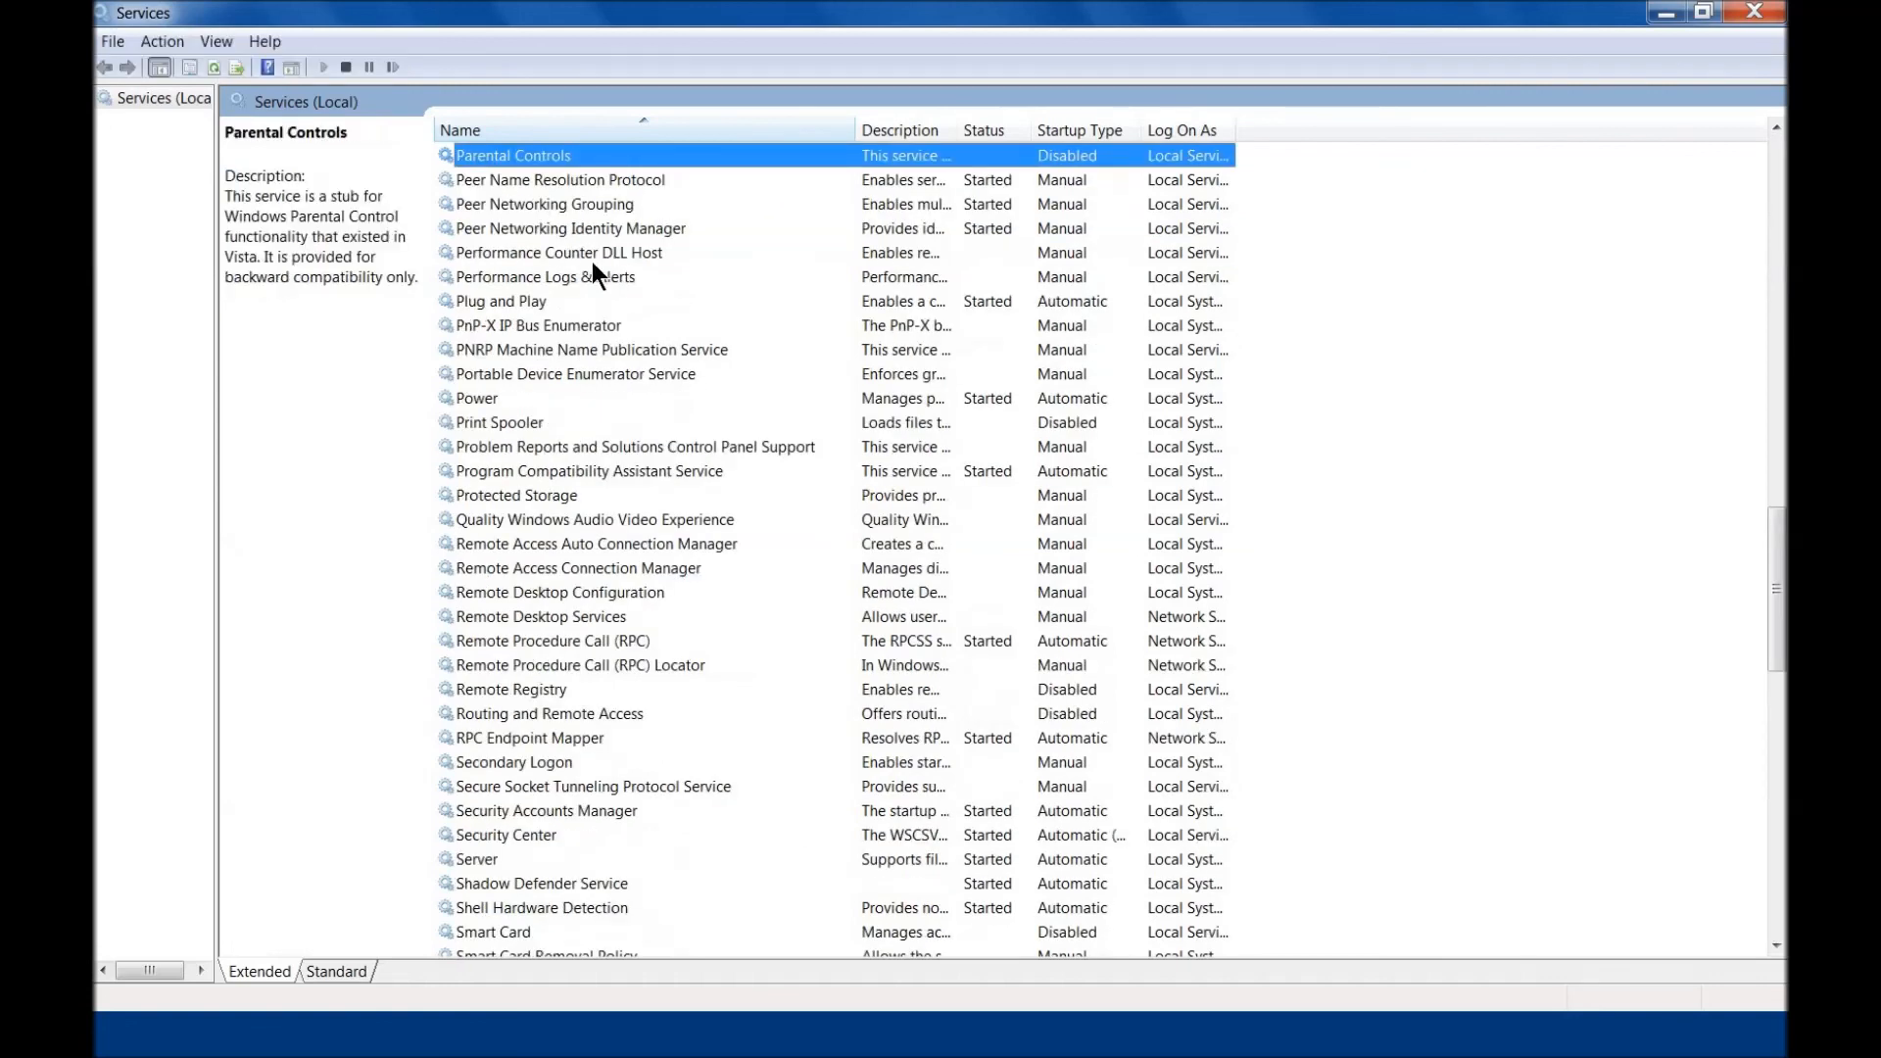
{"action": "left_click", "coordinate": [497, 422]}
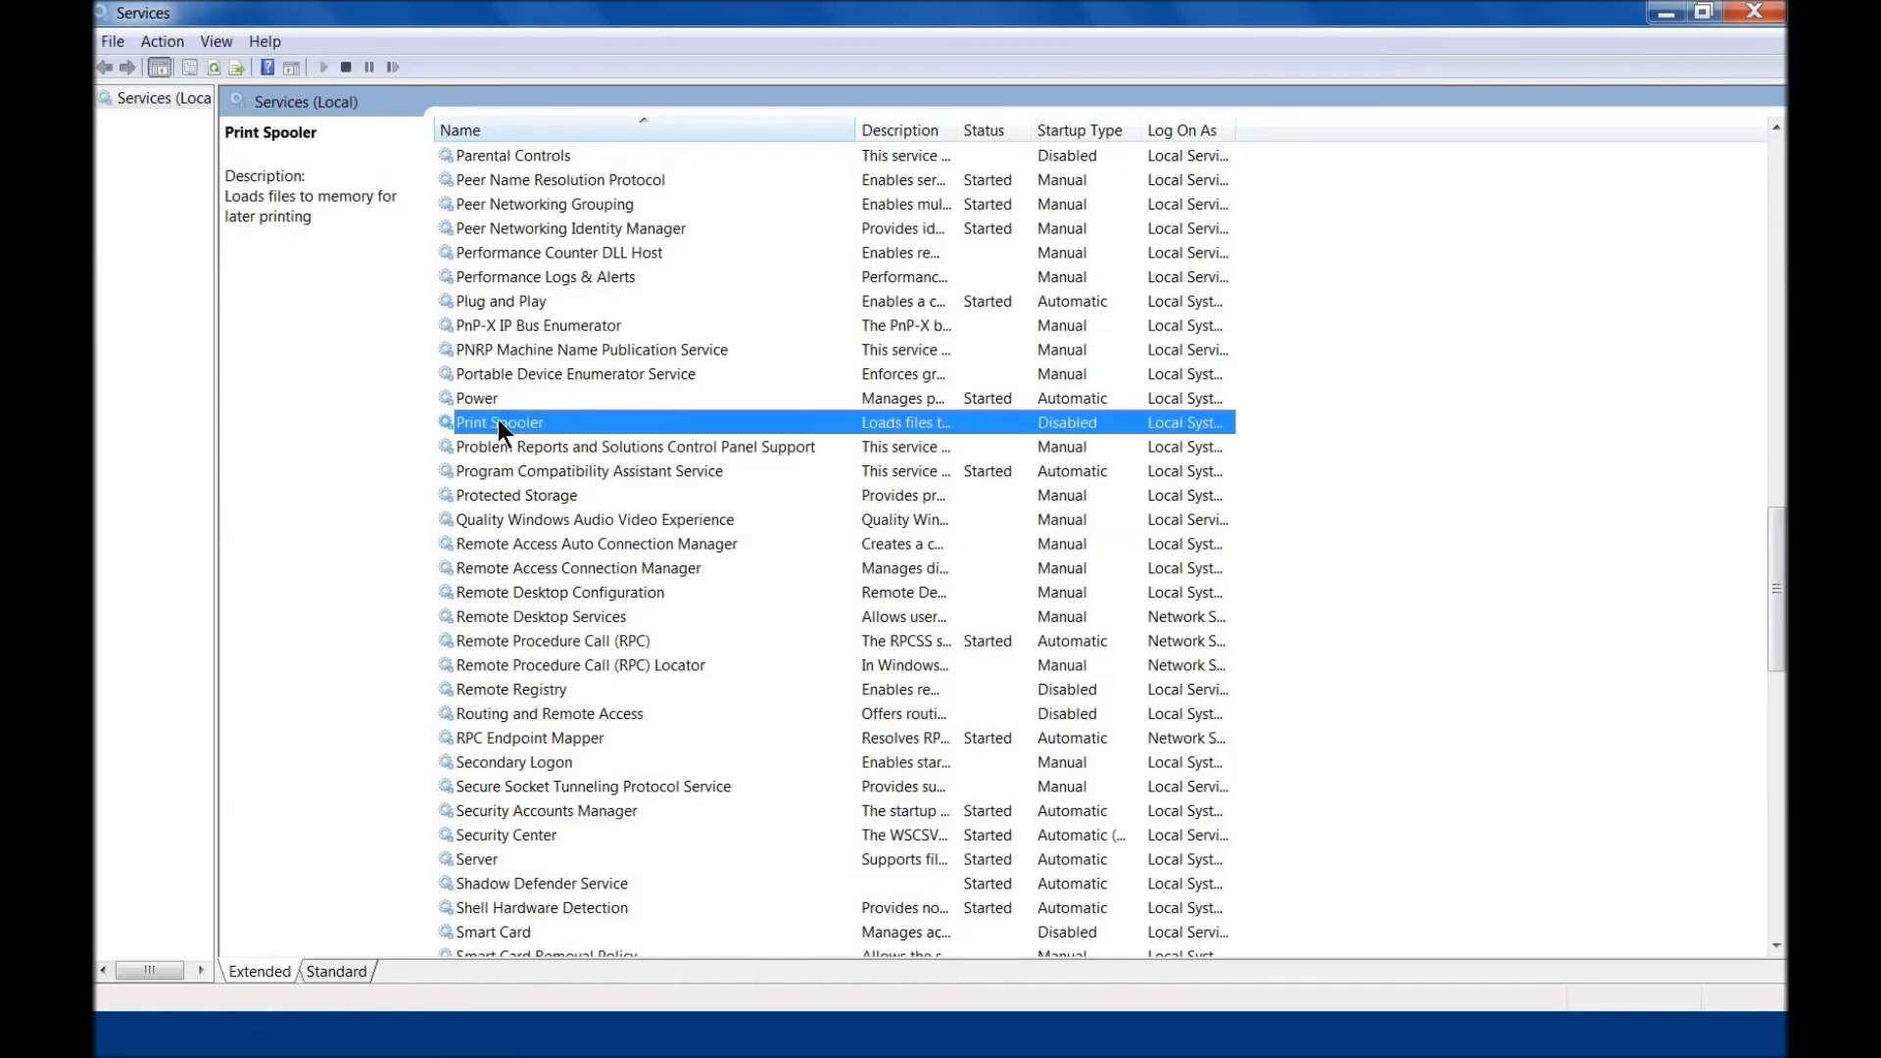
{"action": "left_click", "coordinate": [1750, 14]}
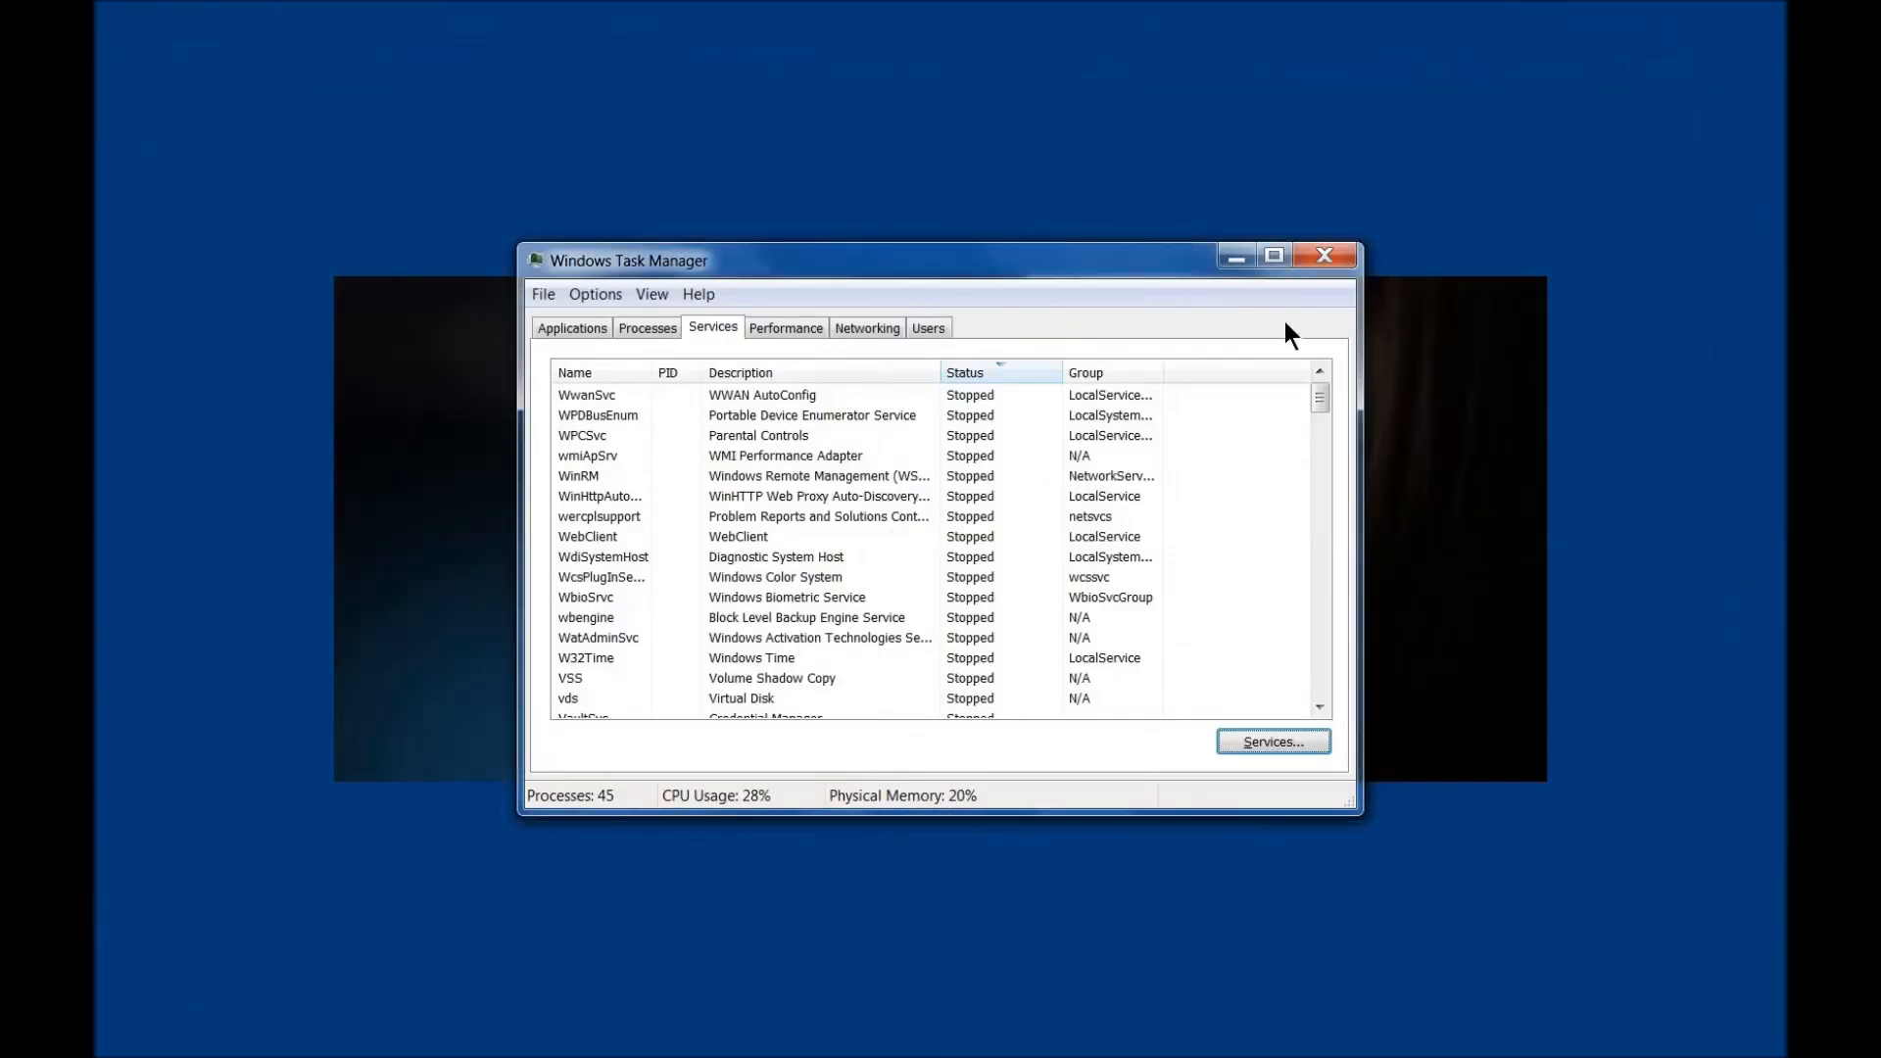